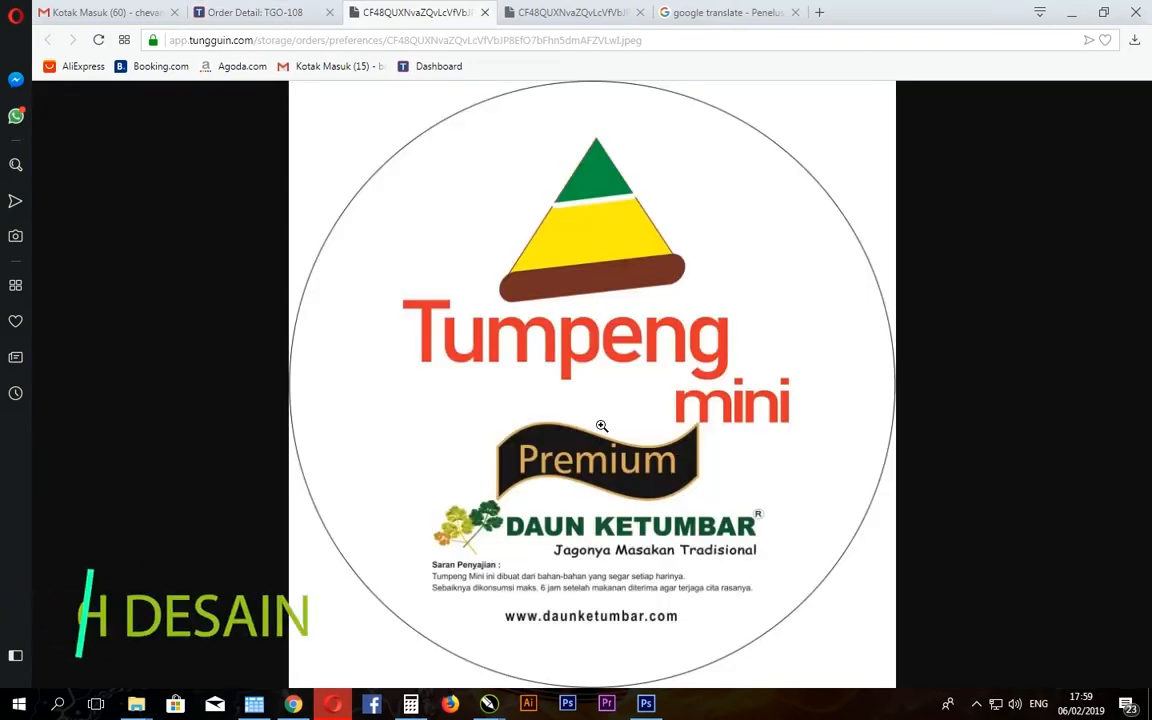
# - Switch to CorelDRAW and create a new blank A4 document in millimetres
pyautogui.click(1073, 13)
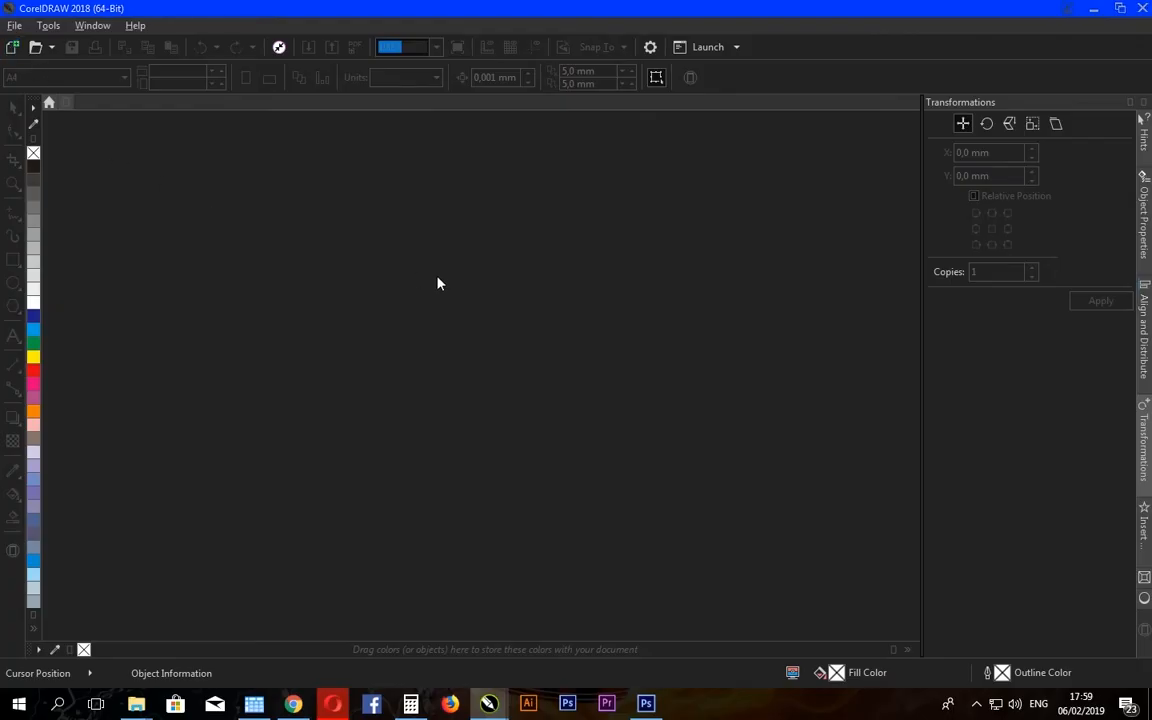
pyautogui.click(564, 516)
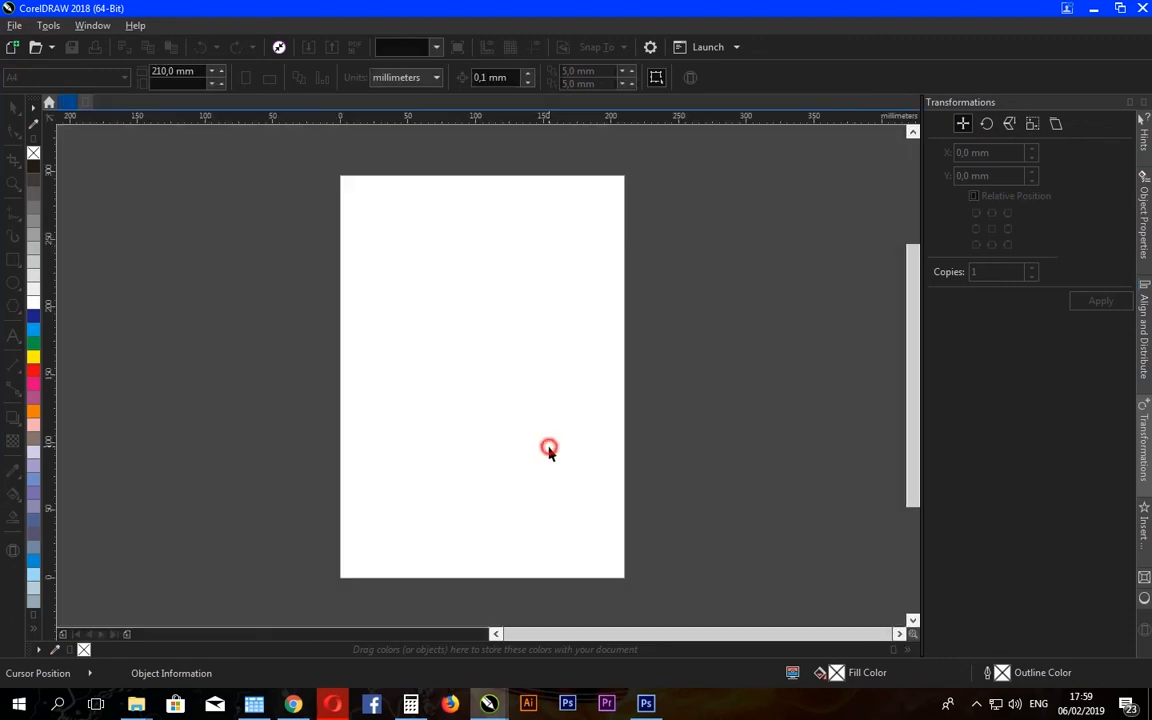
# - Copy the round Tumpeng mini label image from the Opera browser and paste it into the new CorelDRAW document
pyautogui.click(331, 705)
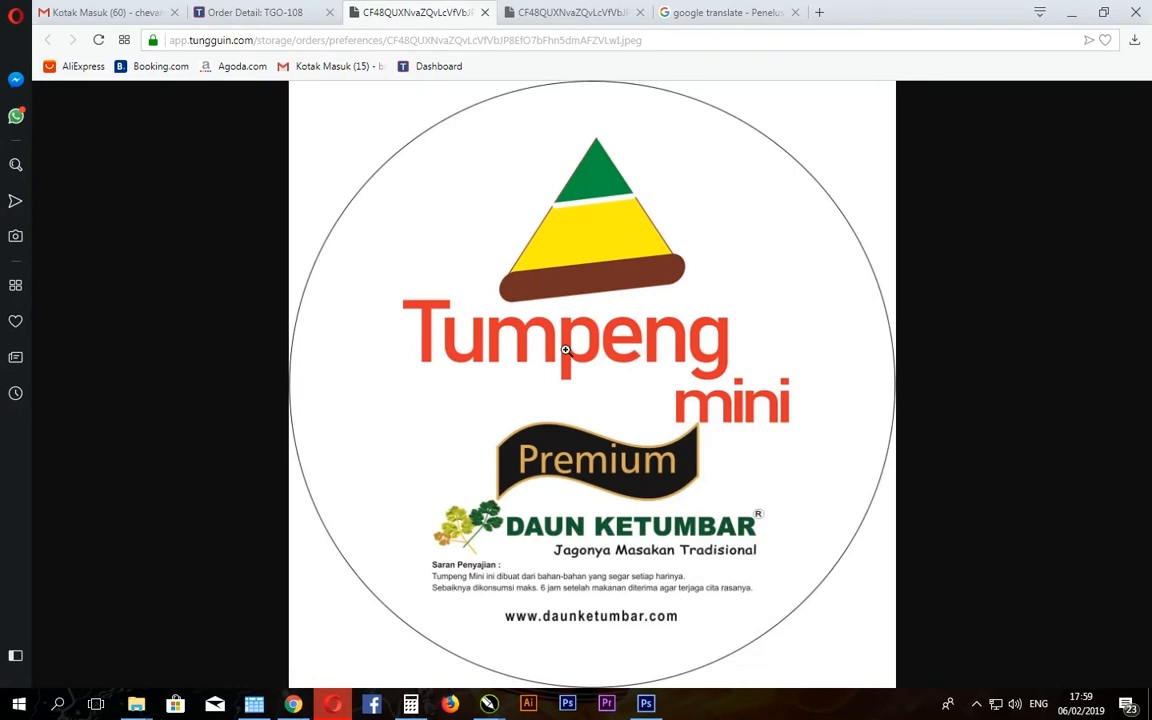
pyautogui.rightClick(572, 286)
pyautogui.click(595, 311)
pyautogui.hotkey('alt', 'Tab')
pyautogui.rightClick(532, 267)
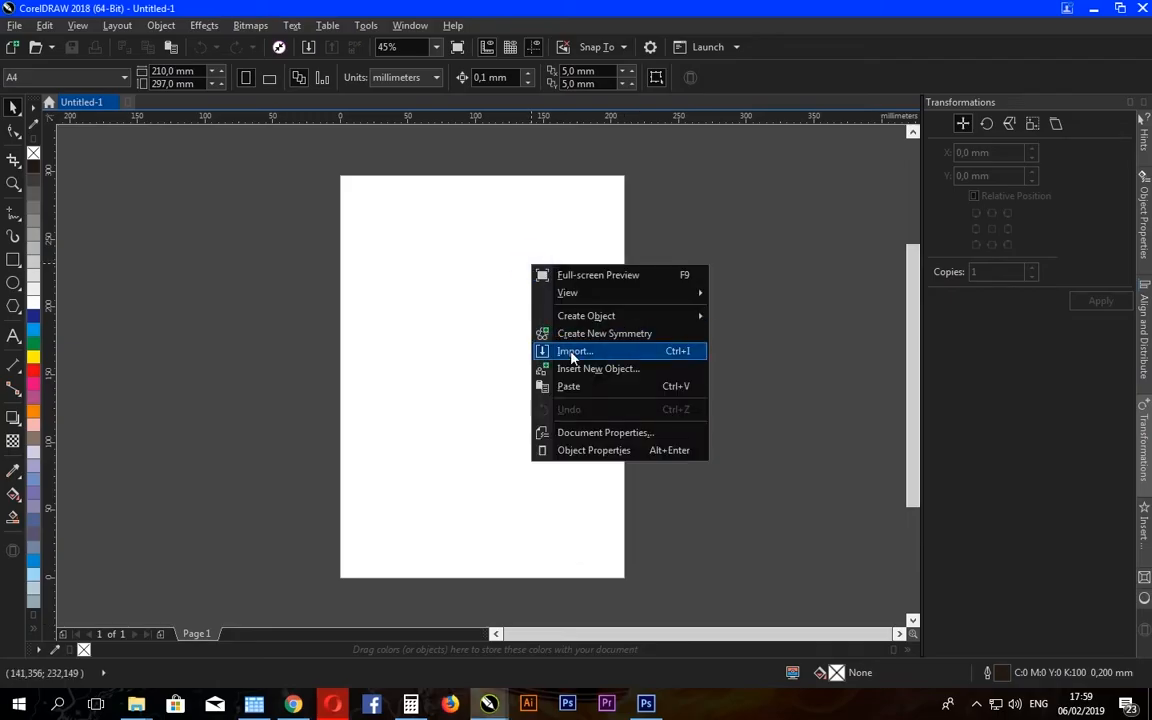
pyautogui.click(580, 386)
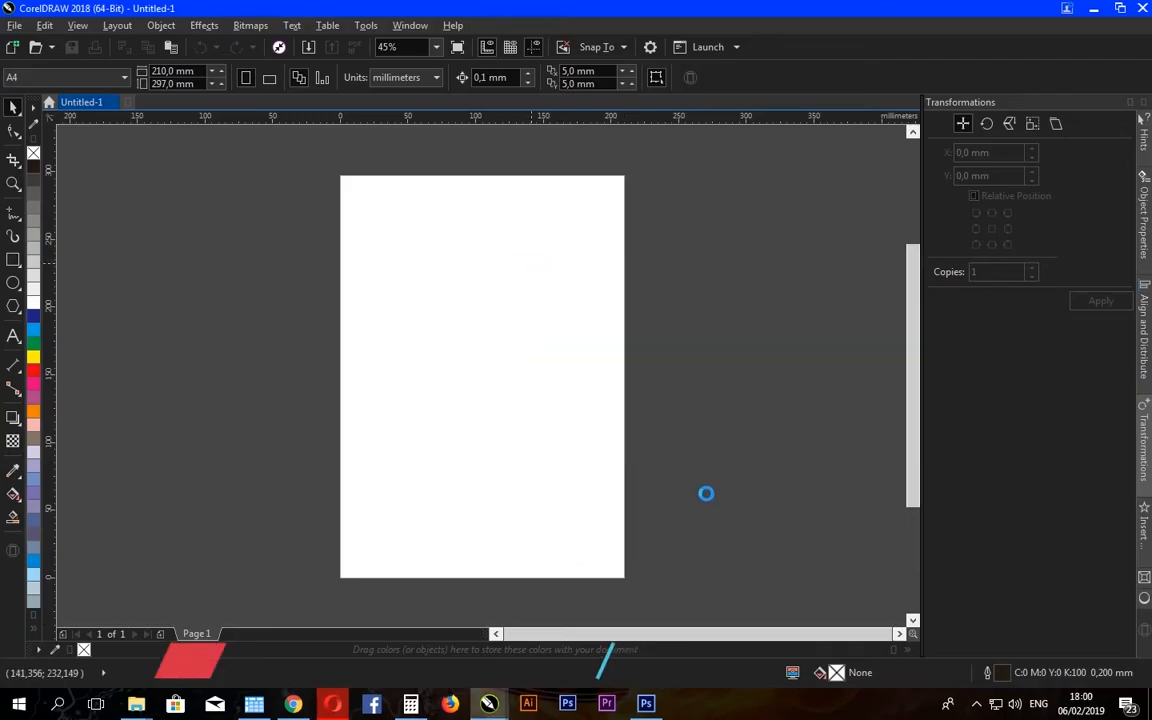
# - Scale the pasted label image down about its centre to about 115 mm wide
pyautogui.press('F4')
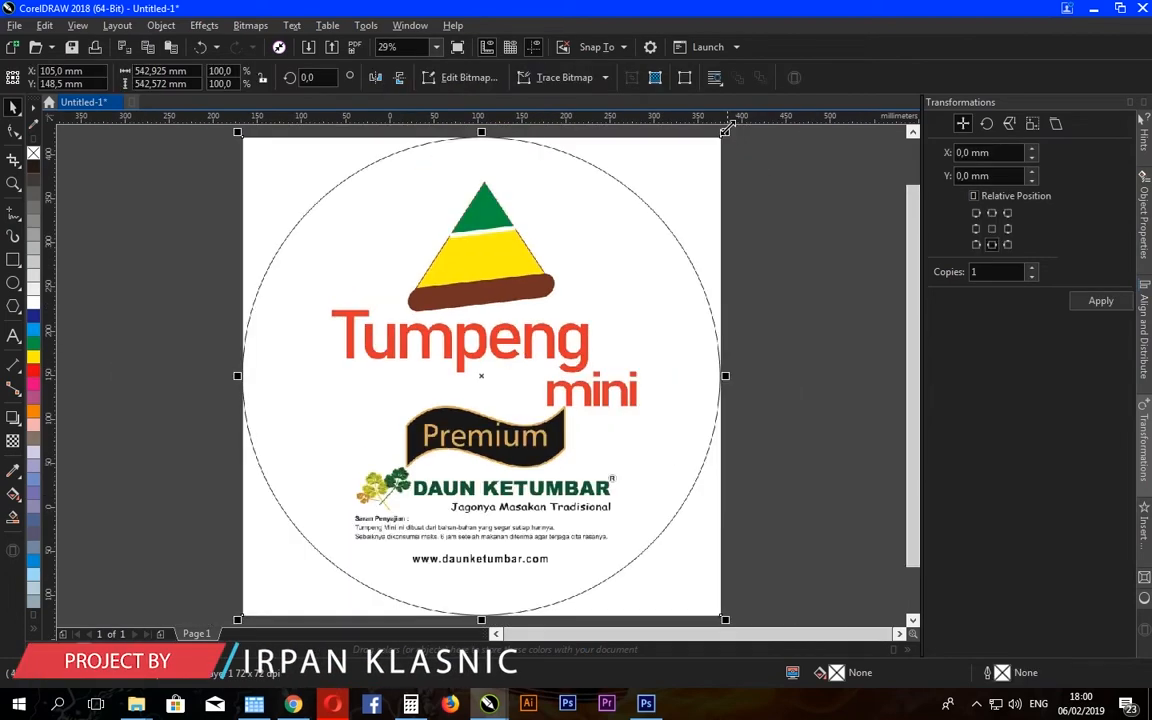
pyautogui.moveTo(727, 131); pyautogui.dragTo(534, 324)
pyautogui.hotkey('shift', 'F2')
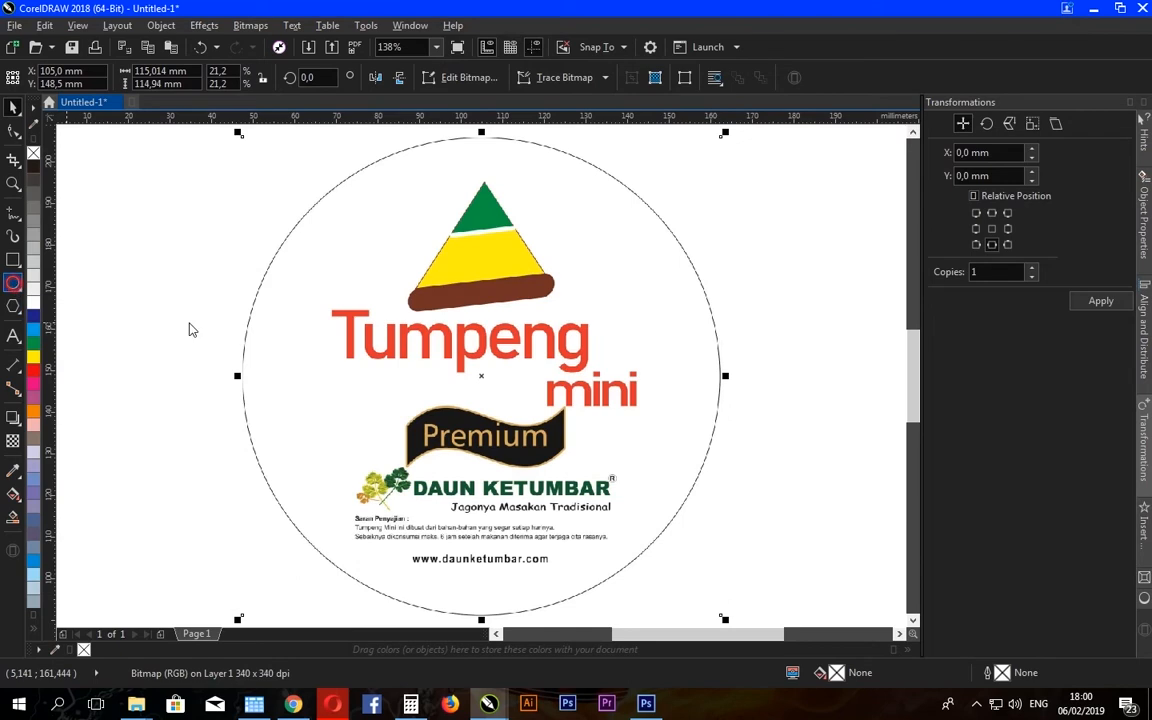
# - Draw a circle about 129 mm in diameter and place the reference label image to its right
pyautogui.scroll(-2, 505, 338)
pyautogui.moveTo(118, 244)
pyautogui.mouseDown()
pyautogui.moveTo(380, 483)
pyautogui.moveTo(410, 535)
pyautogui.mouseUp()
pyautogui.press('space')
pyautogui.moveTo(483, 377); pyautogui.dragTo(676, 376)
pyautogui.moveTo(280, 376); pyautogui.dragTo(330, 351)
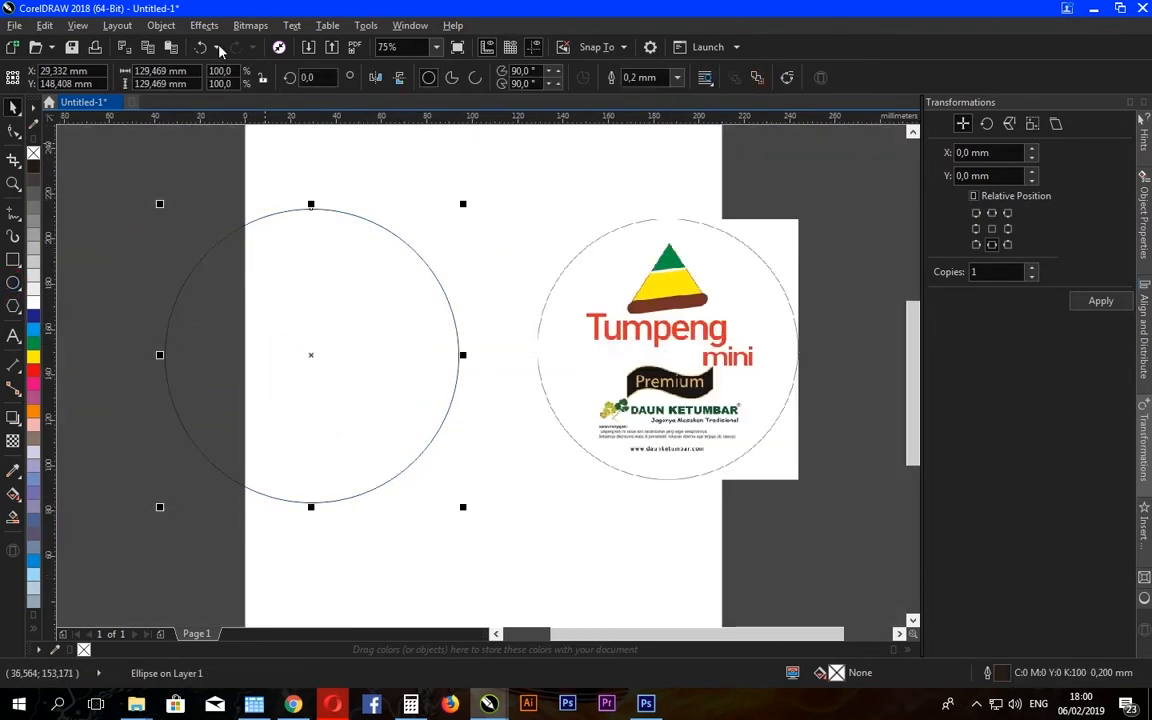
pyautogui.scroll(1, 496, 264)
pyautogui.moveTo(707, 410); pyautogui.dragTo(663, 410)
# - Add the text "Tumpeng Mini" inside the circle on two lines and convert it to Title Case
pyautogui.click(13, 338)
pyautogui.click(176, 358)
pyautogui.write('TUMPENG MINI')
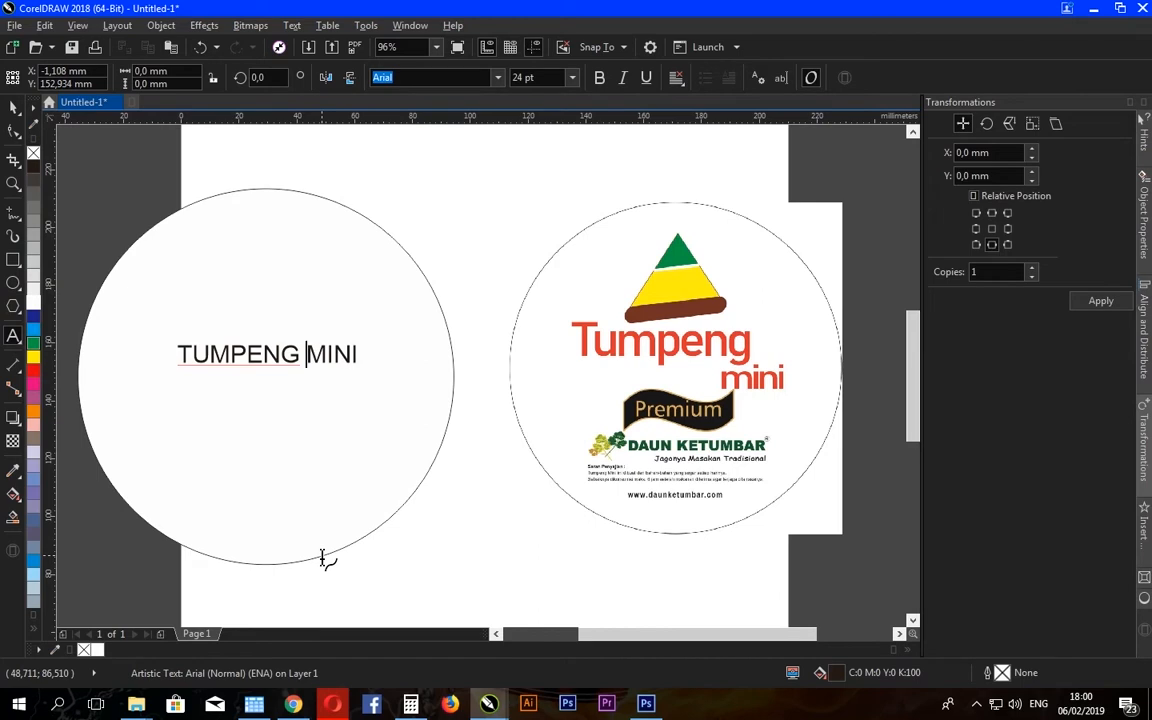
pyautogui.press('Return')
pyautogui.press('End')
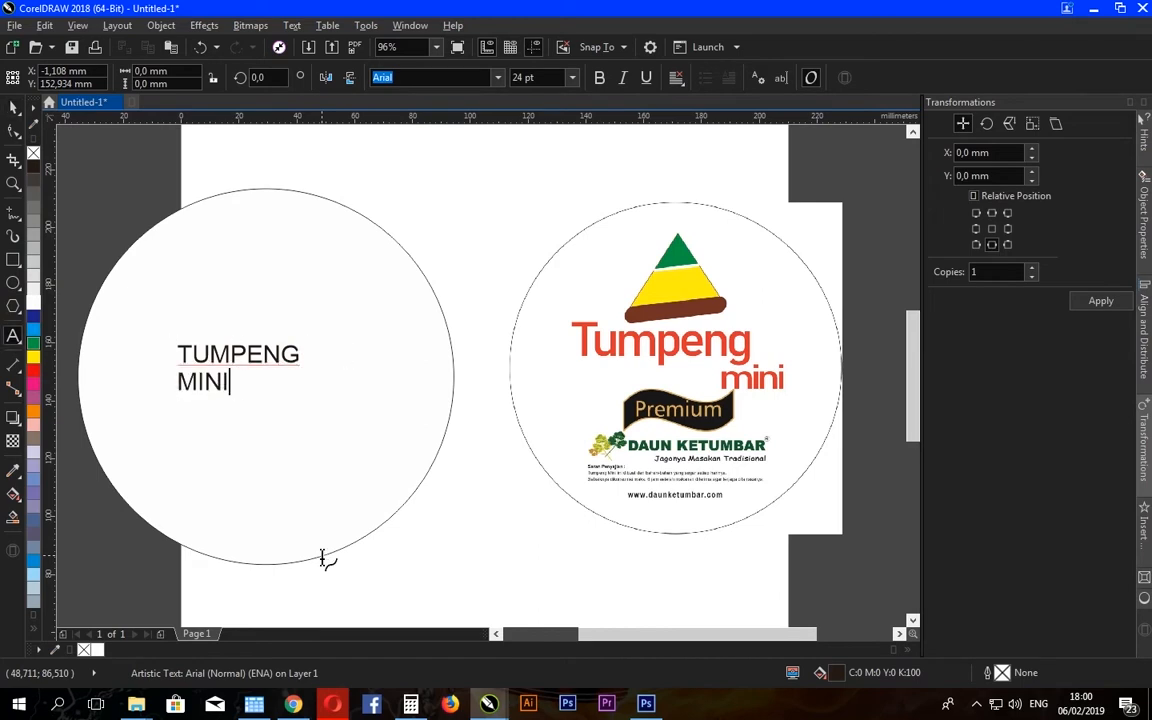
pyautogui.hotkey('ctrl', 'a')
pyautogui.hotkey('shift', 'F3')
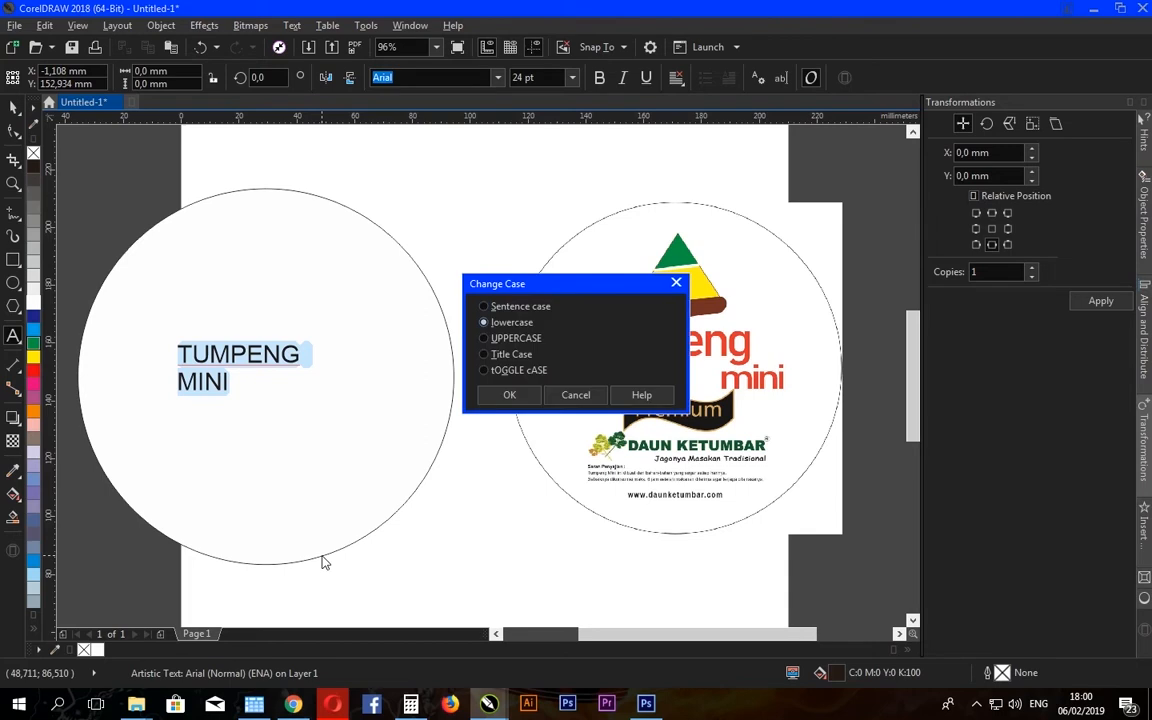
pyautogui.press('Return')
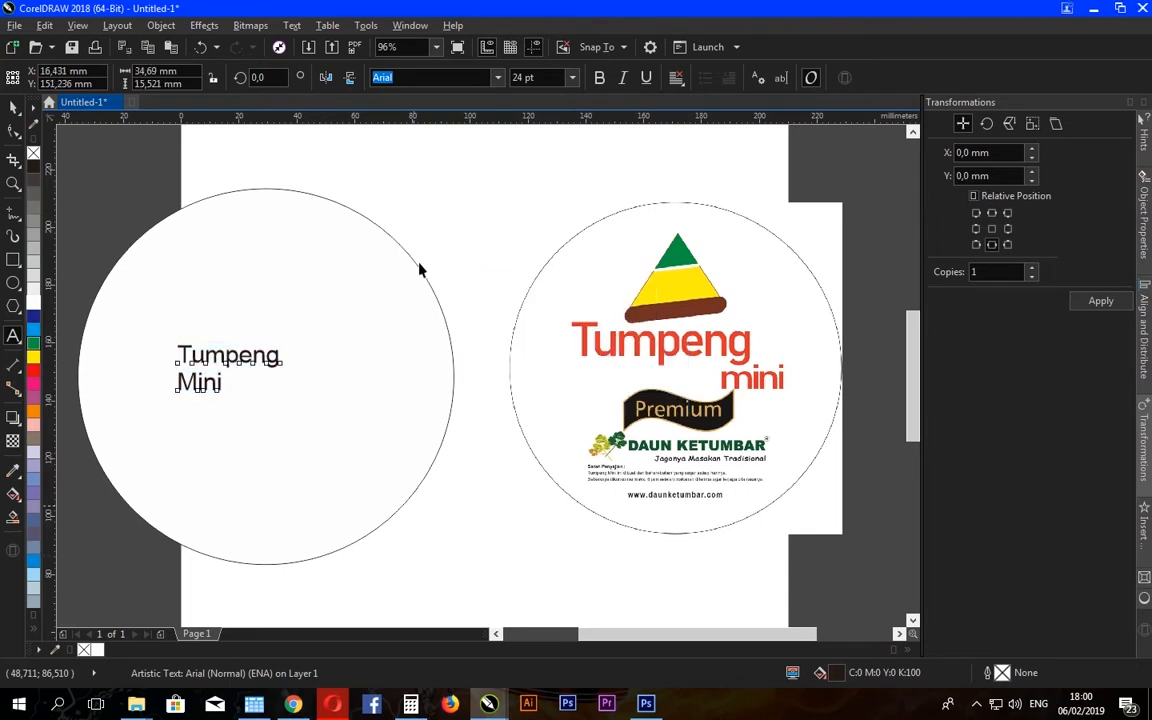
# - Set the title text to the Belmonte font and shift the word "Mini" to the right beneath "Tumpeng"
pyautogui.hotkey('ctrl', 'space')
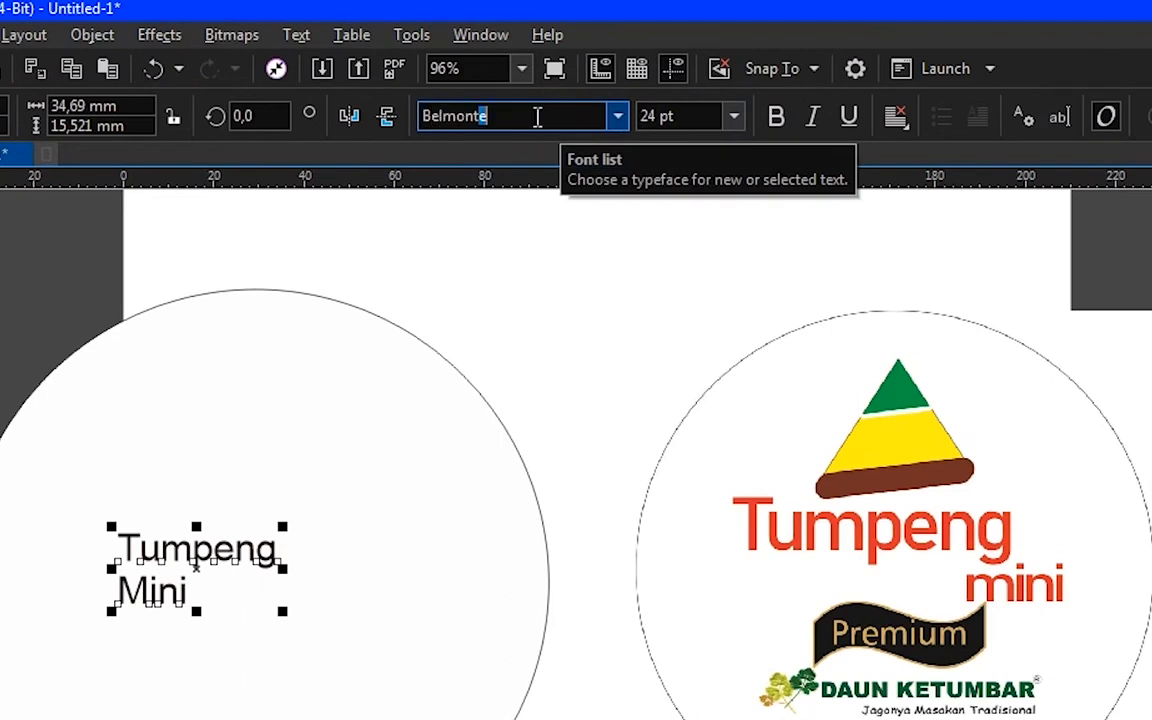
pyautogui.press('Return')
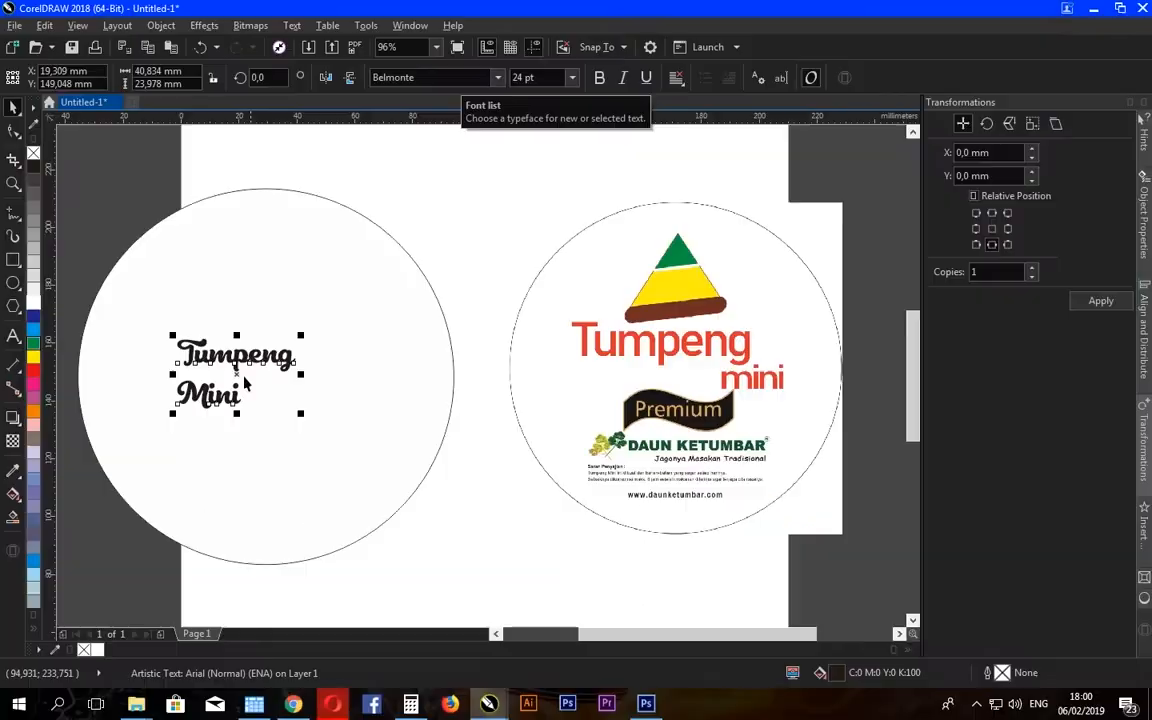
pyautogui.moveTo(166, 378); pyautogui.dragTo(314, 403)
pyautogui.moveTo(231, 403); pyautogui.dragTo(308, 398)
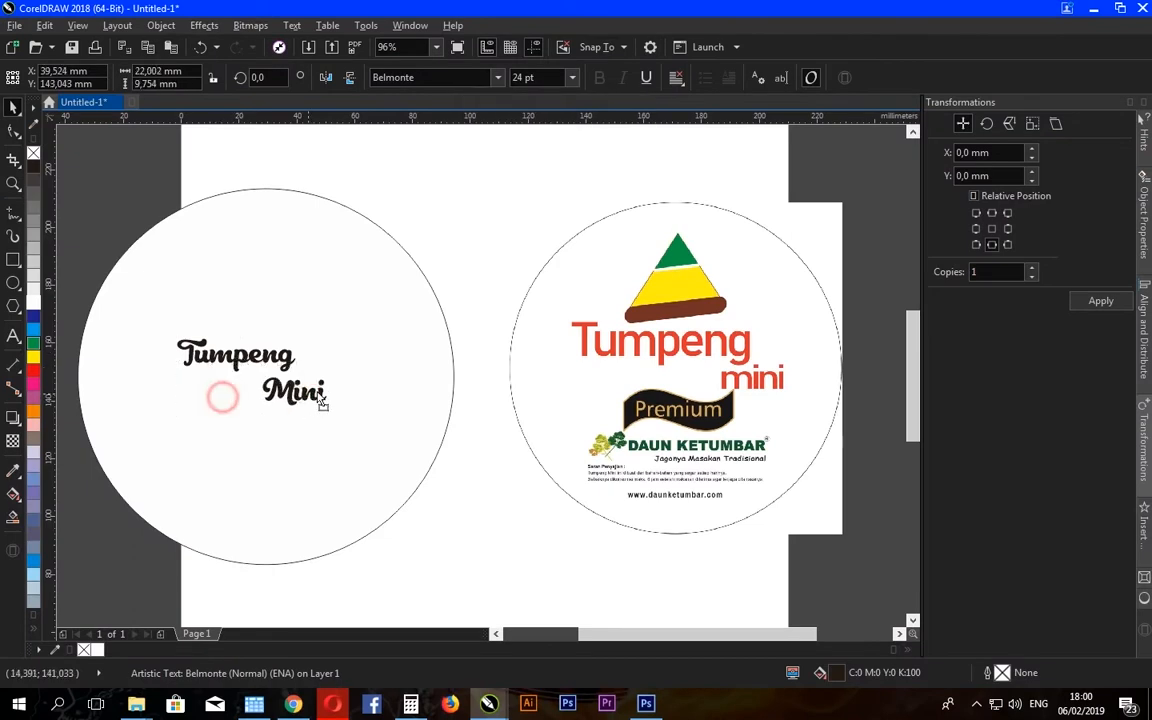
# - Enlarge the title text within the circle and tuck "Mini" closely under the end of "Tumpeng"
pyautogui.click(278, 354)
pyautogui.moveTo(301, 334); pyautogui.dragTo(349, 322)
pyautogui.press('F10')
pyautogui.moveTo(311, 397); pyautogui.dragTo(346, 366)
pyautogui.keyDown('shift'); pyautogui.click(338, 352); pyautogui.keyUp('shift')
# - Add the text "PREMIUM" below the title and set its font to Franklin Gothic Demi Cond
pyautogui.press('F8')
pyautogui.click(210, 460)
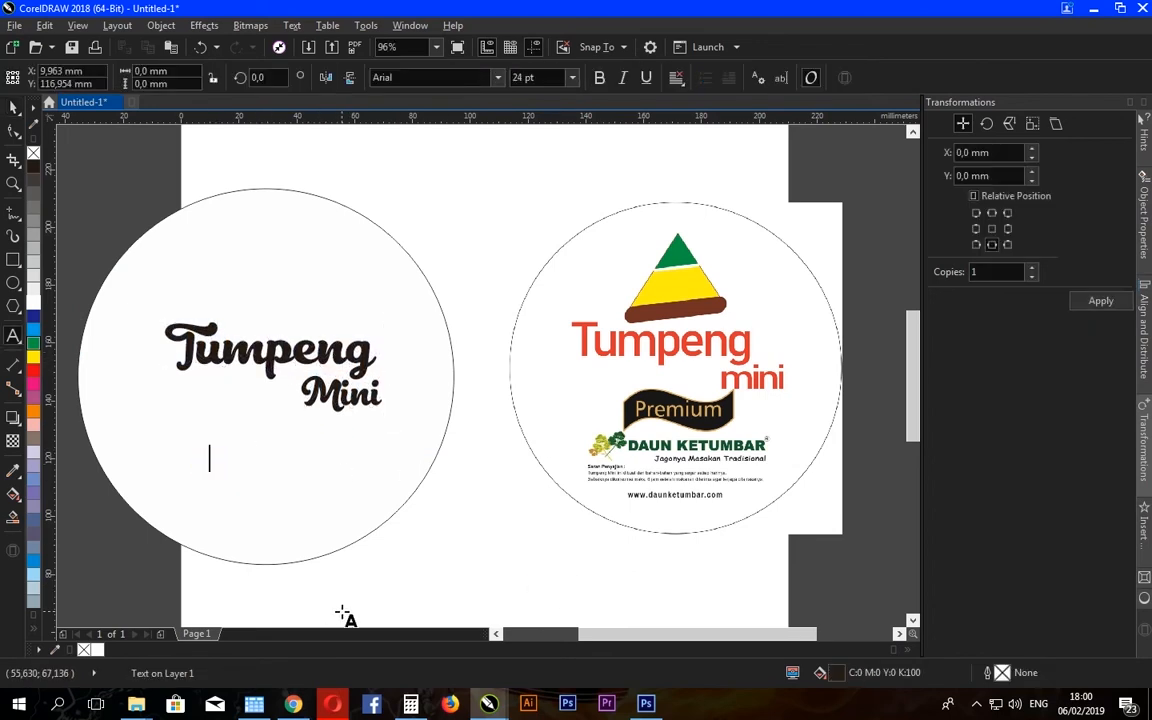
pyautogui.write('PREMIUM')
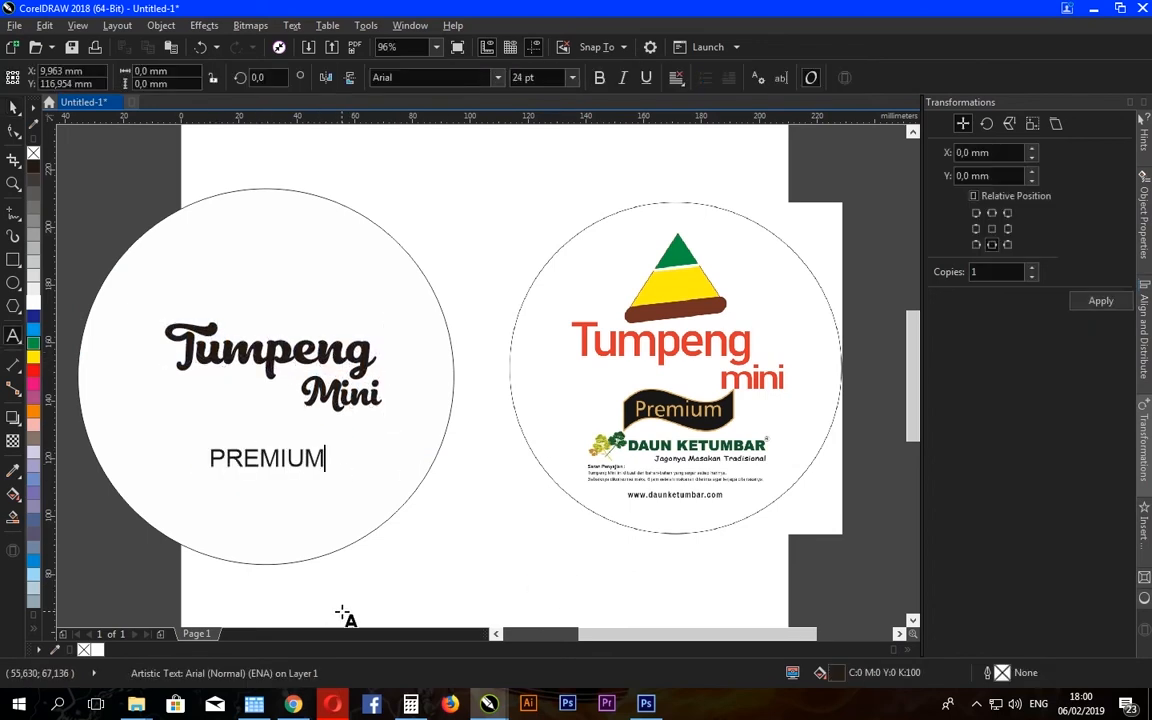
pyautogui.hotkey('ctrl', 'space')
pyautogui.click(498, 78)
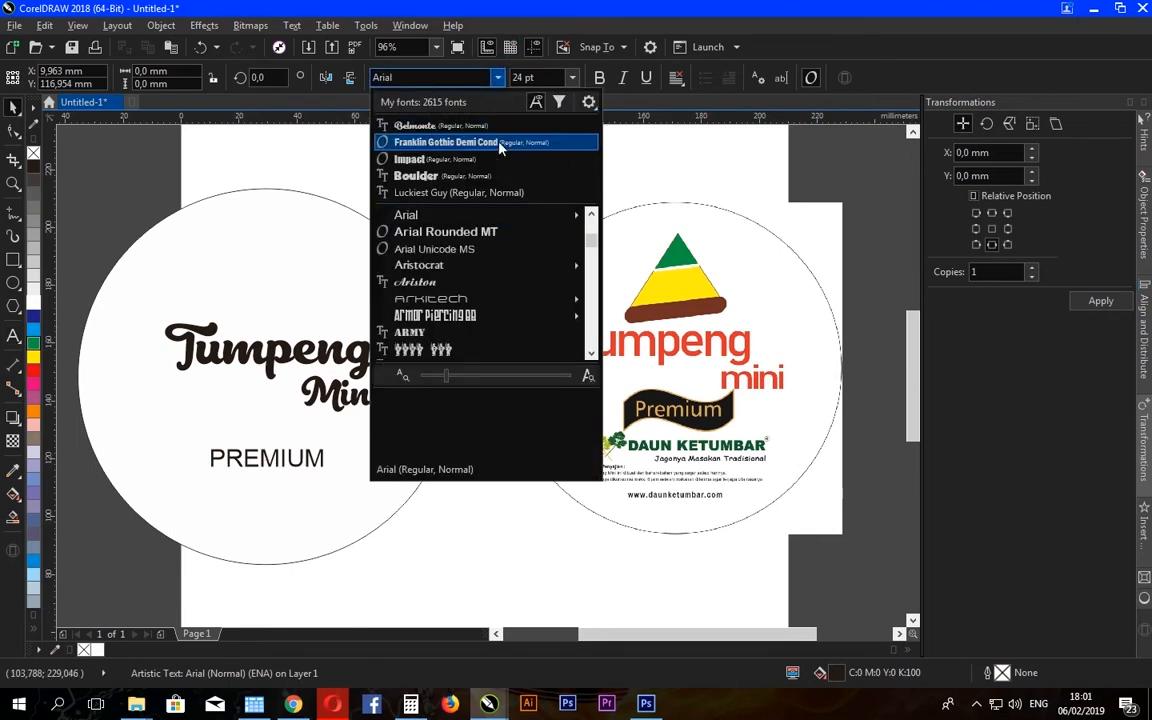
pyautogui.click(498, 145)
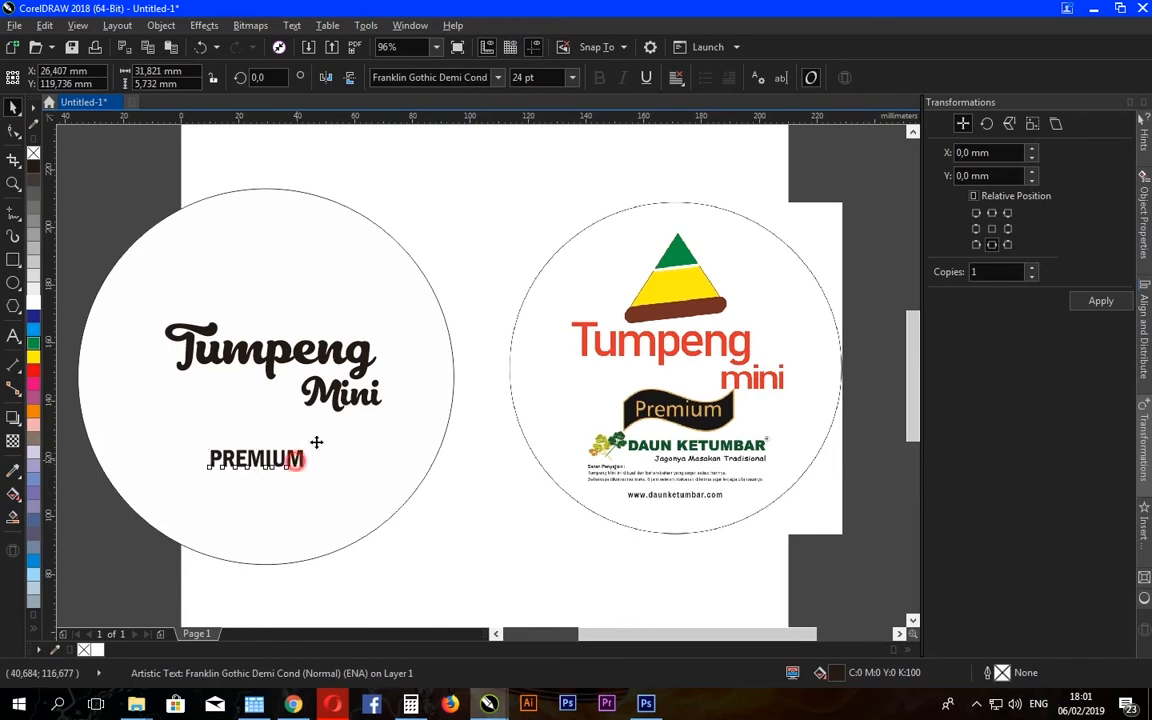
# - Move the "PREMIUM" text up so it sits centred just beneath the "Tumpeng Mini" title
pyautogui.moveTo(300, 458); pyautogui.dragTo(320, 429)
pyautogui.click(351, 467)
pyautogui.click(501, 527)
pyautogui.scroll(-1, 500, 527)
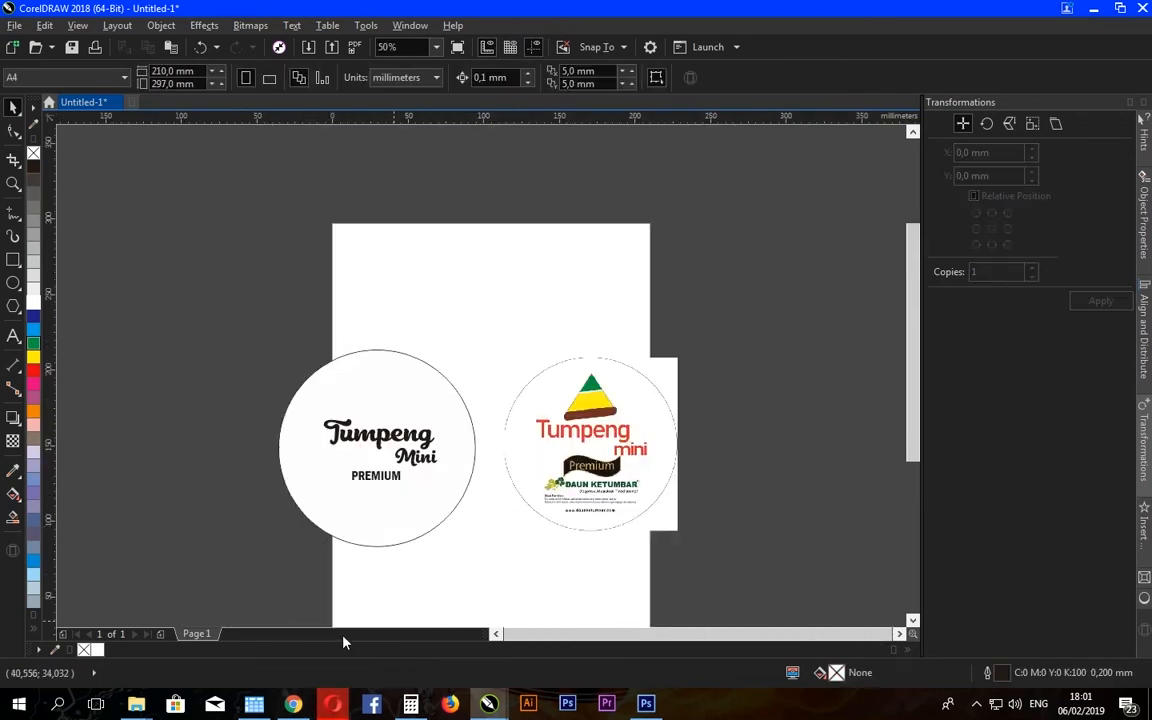
pyautogui.press('F4')
# - Switch to the Opera browser and search Google for a tumpeng mini vector
pyautogui.click(334, 706)
pyautogui.click(463, 356)
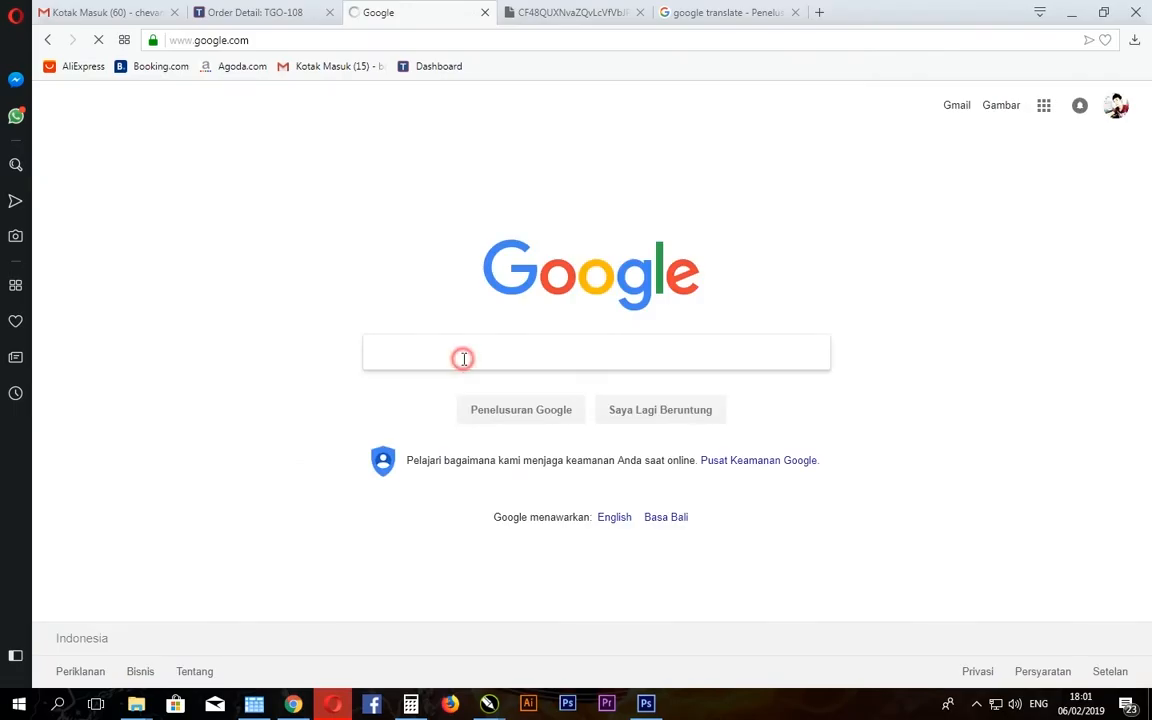
pyautogui.write('tump')
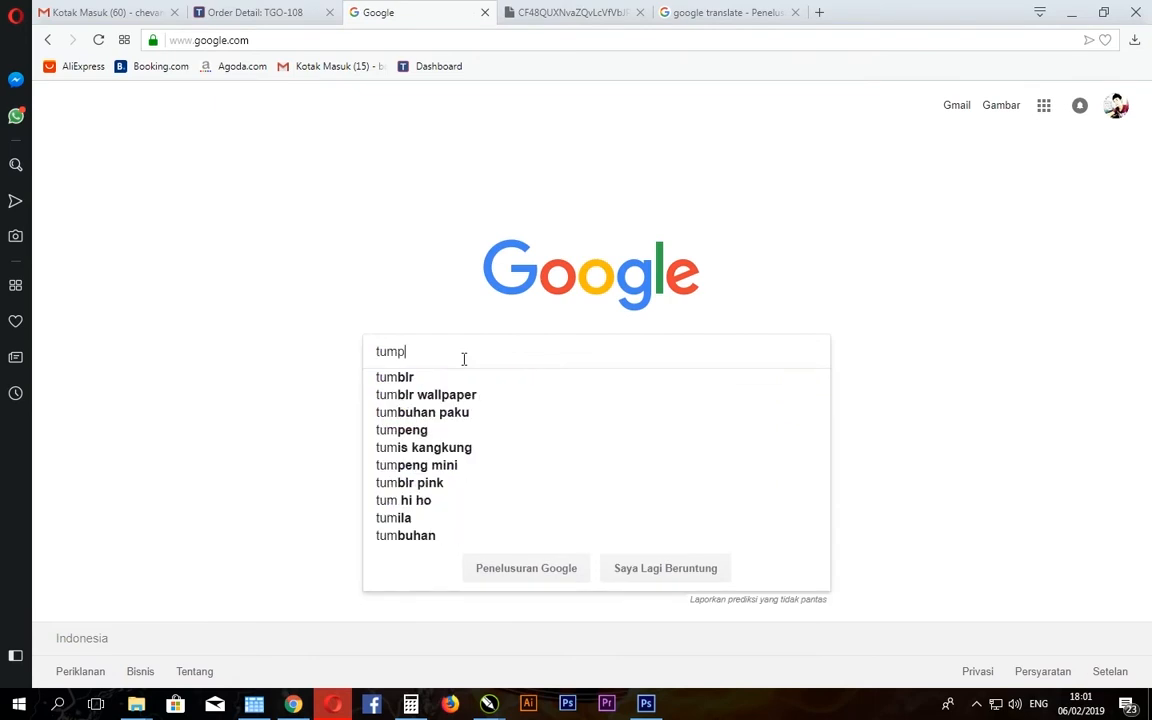
pyautogui.write('eng mini ')
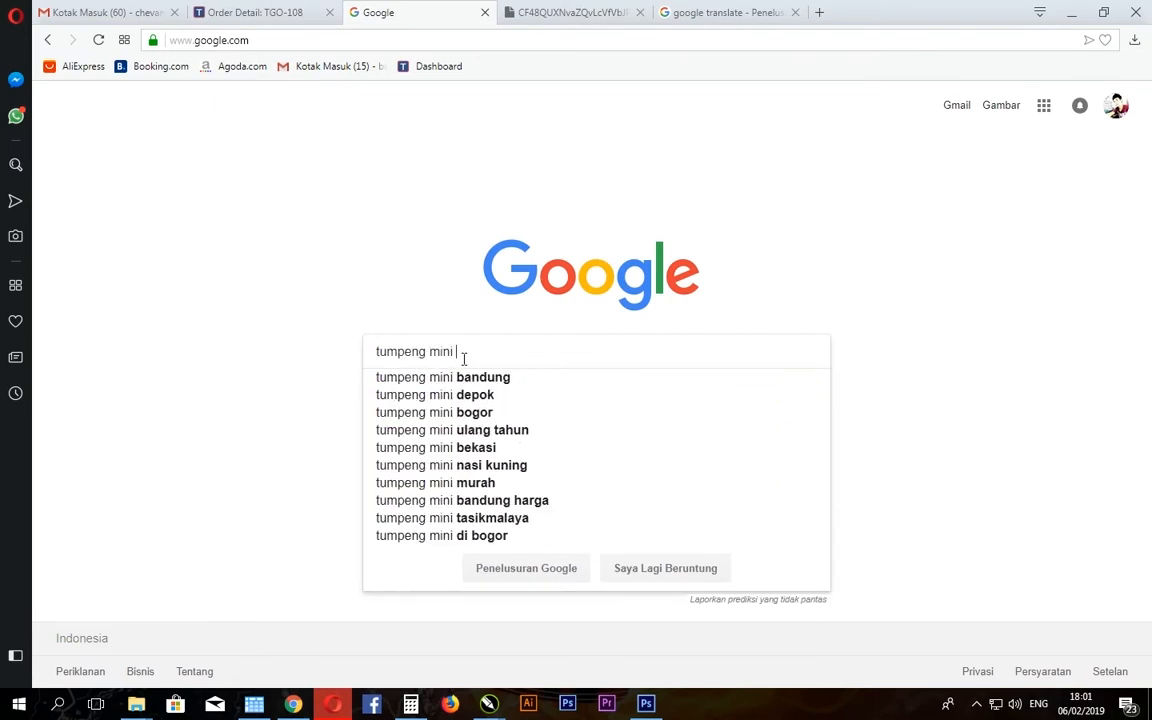
pyautogui.write('vetor')
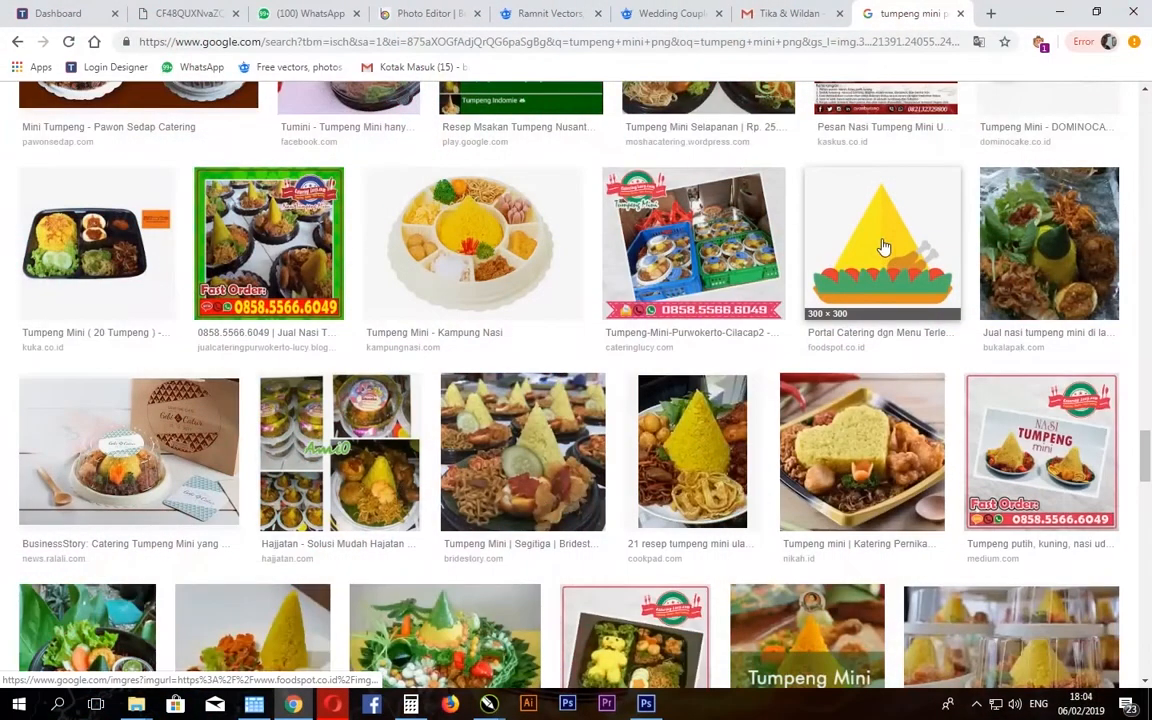
# - Open the openclipart.org yellow rice cone image from the related image results in its own browser tab
pyautogui.click(884, 247)
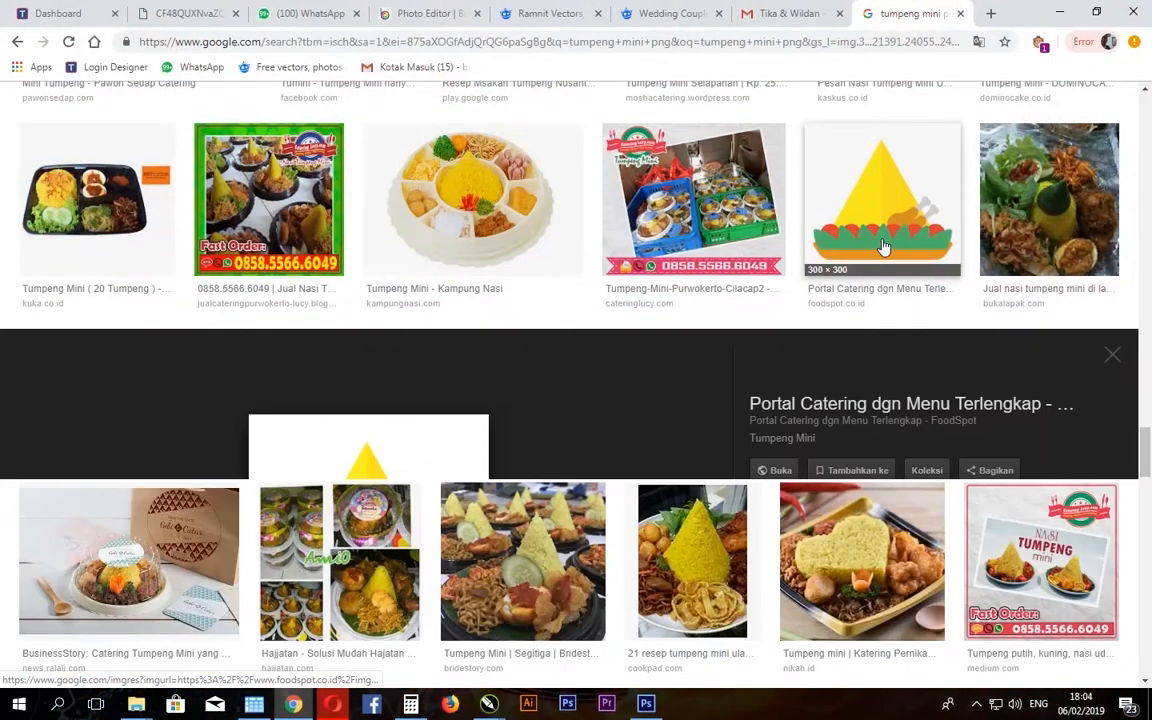
pyautogui.click(860, 452)
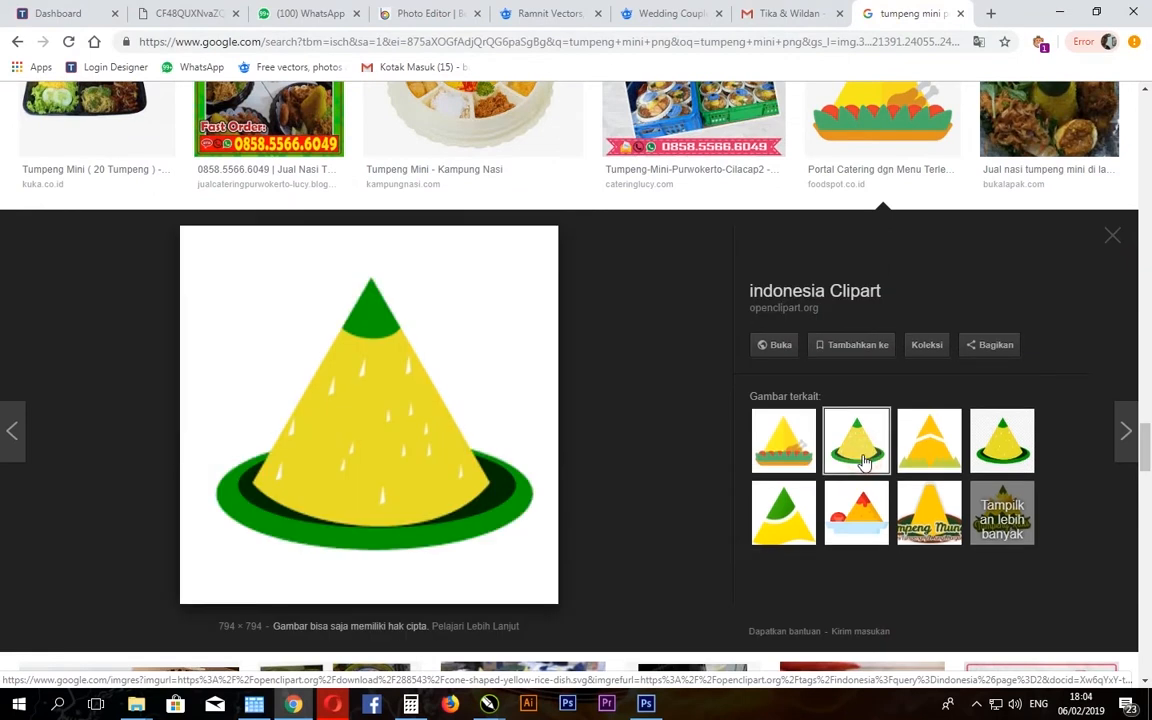
pyautogui.click(374, 393)
pyautogui.rightClick(374, 393)
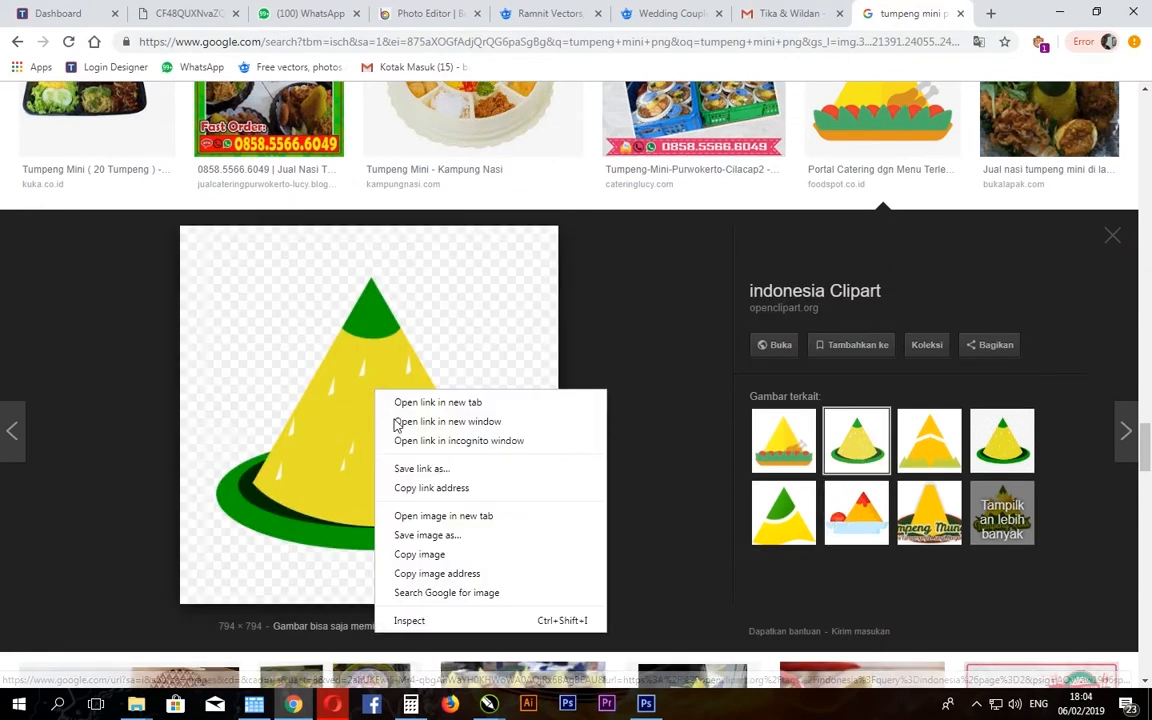
pyautogui.click(432, 515)
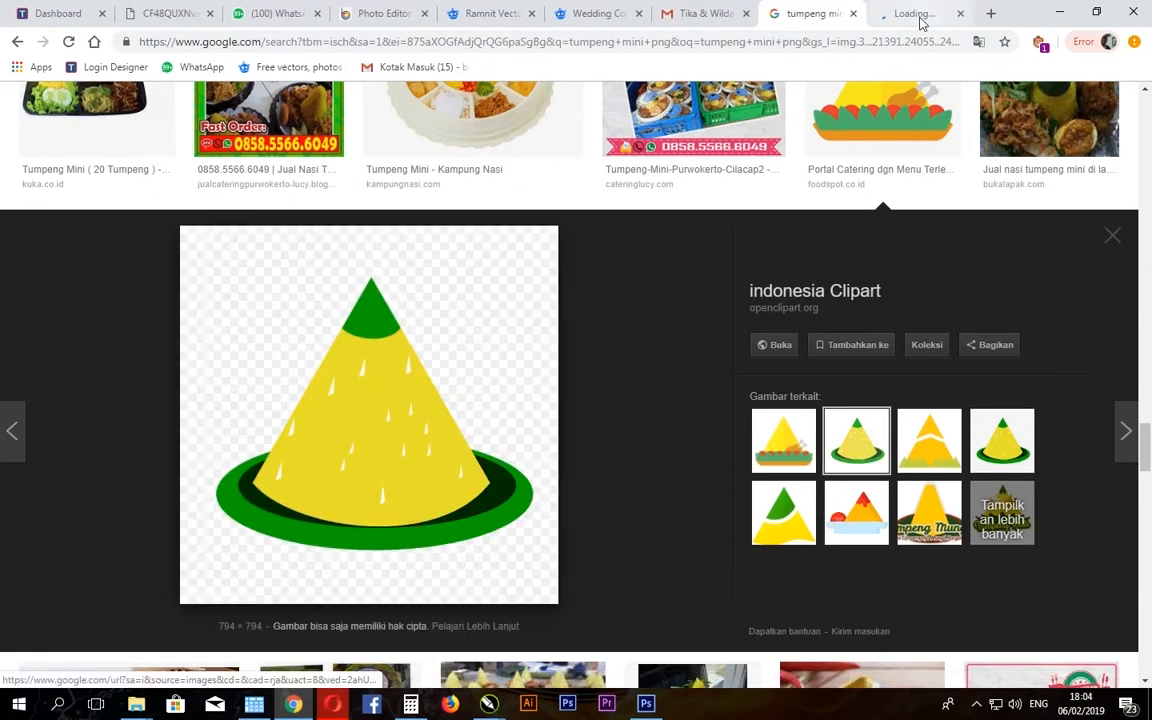
pyautogui.click(921, 17)
# - Capture the full-size rice cone clipart as a screenshot and paste it into the CorelDRAW document, left of the circle
pyautogui.rightClick(342, 288)
pyautogui.click(320, 268)
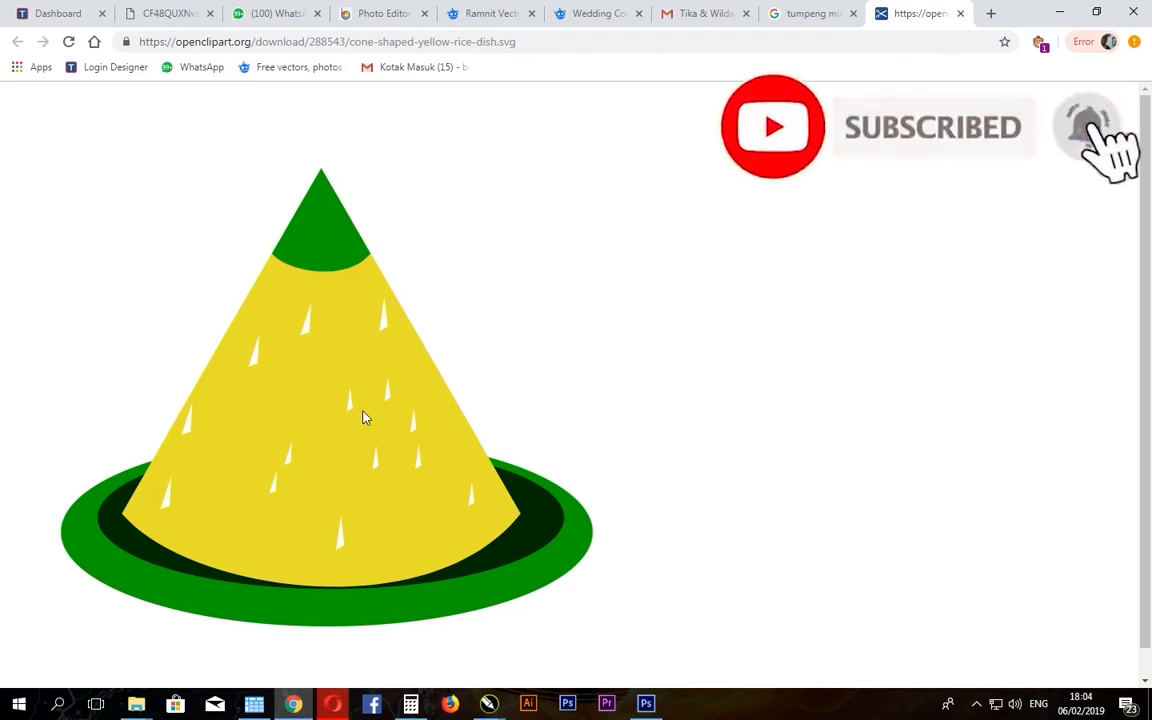
pyautogui.hotkey('alt', 'Tab')
pyautogui.hotkey('alt', 'Tab')
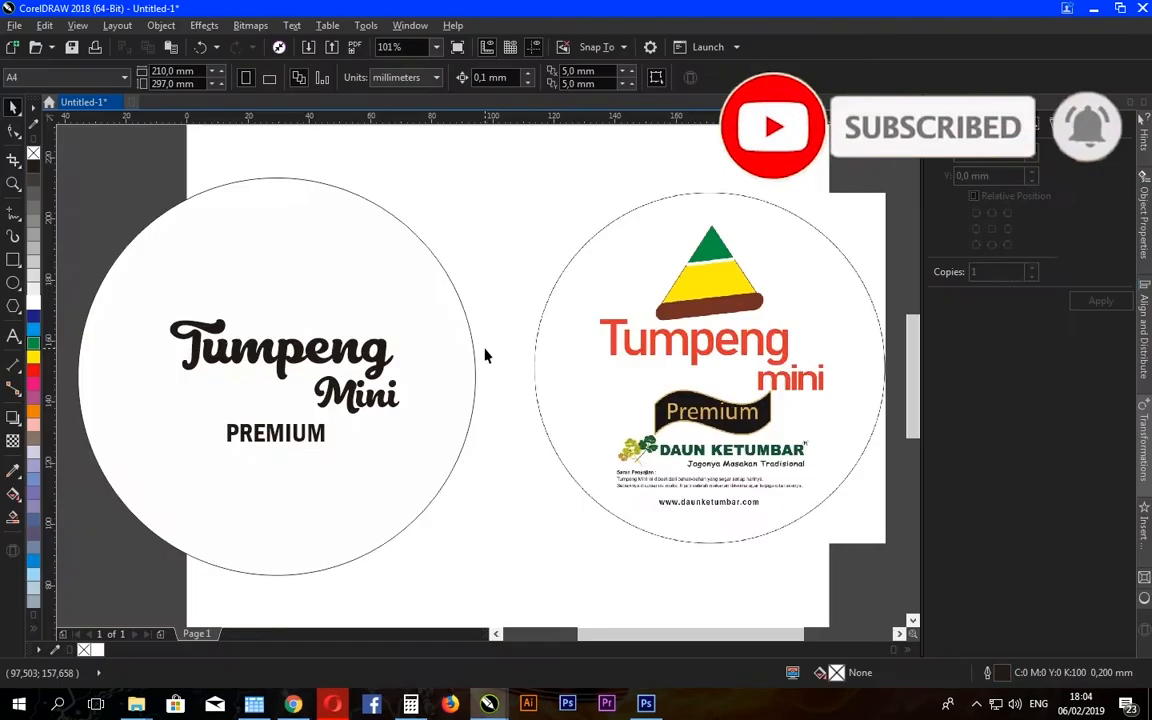
pyautogui.hotkey('ctrl', 'v')
pyautogui.scroll(-1, 502, 335)
pyautogui.moveTo(555, 393); pyautogui.dragTo(399, 400)
# - Draw an ellipse about 233 mm by 82 mm that matches the outer edge of the clipart's green plate
pyautogui.scroll(3, 417, 357)
pyautogui.scroll(-2, 430, 320)
pyautogui.moveTo(275, 178); pyautogui.dragTo(645, 501)
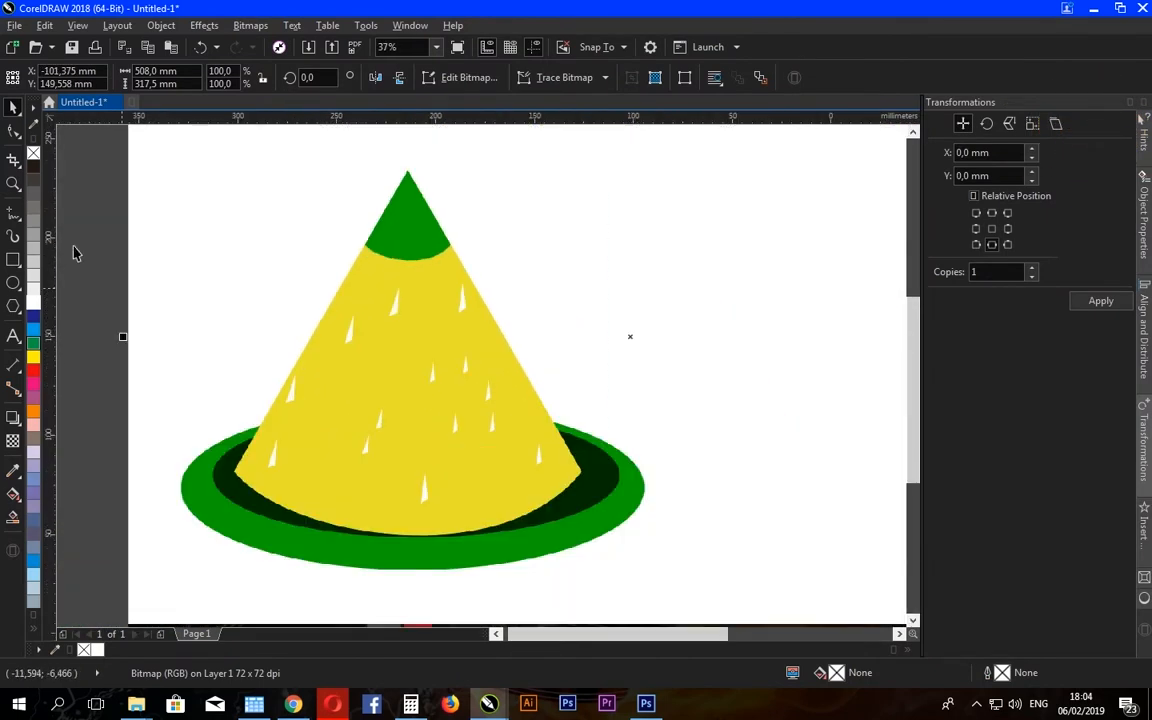
pyautogui.moveTo(239, 429); pyautogui.dragTo(646, 562)
pyautogui.press('space')
pyautogui.moveTo(234, 490); pyautogui.dragTo(178, 489)
pyautogui.moveTo(411, 419); pyautogui.dragTo(413, 403)
pyautogui.moveTo(412, 561); pyautogui.dragTo(411, 573)
# - Trace a closed straight-edged outline about 161 mm by 159 mm along the rice cone's sides and across its base
pyautogui.click(15, 214)
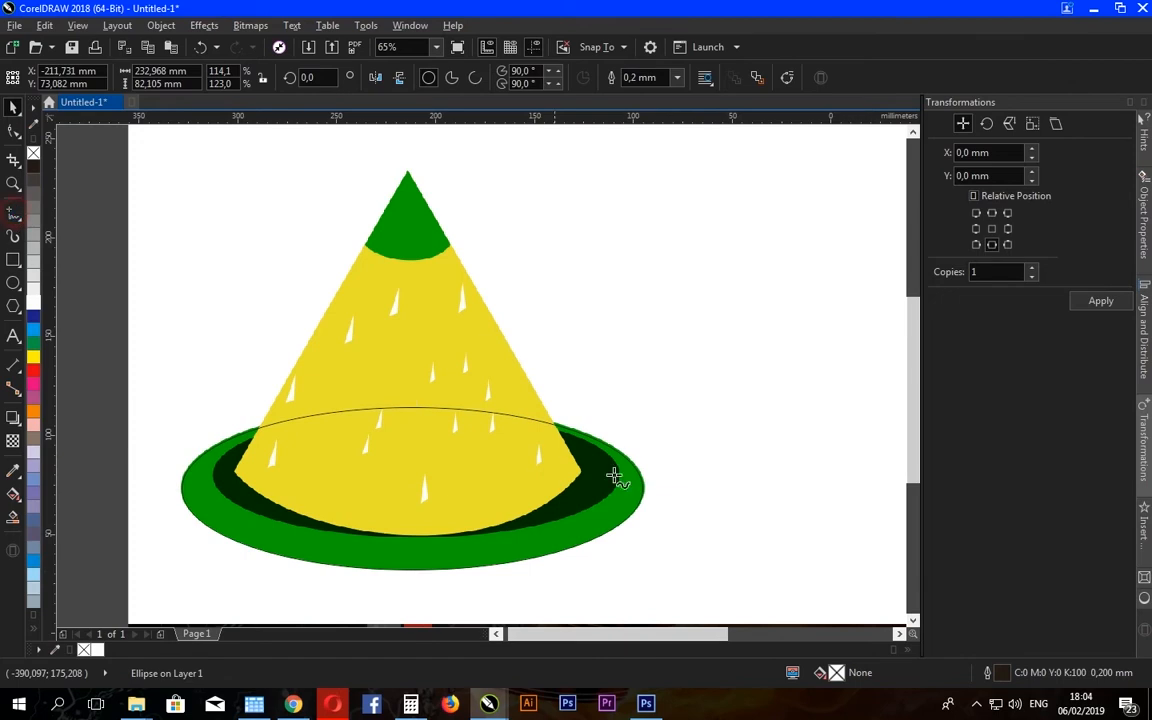
pyautogui.click(558, 428)
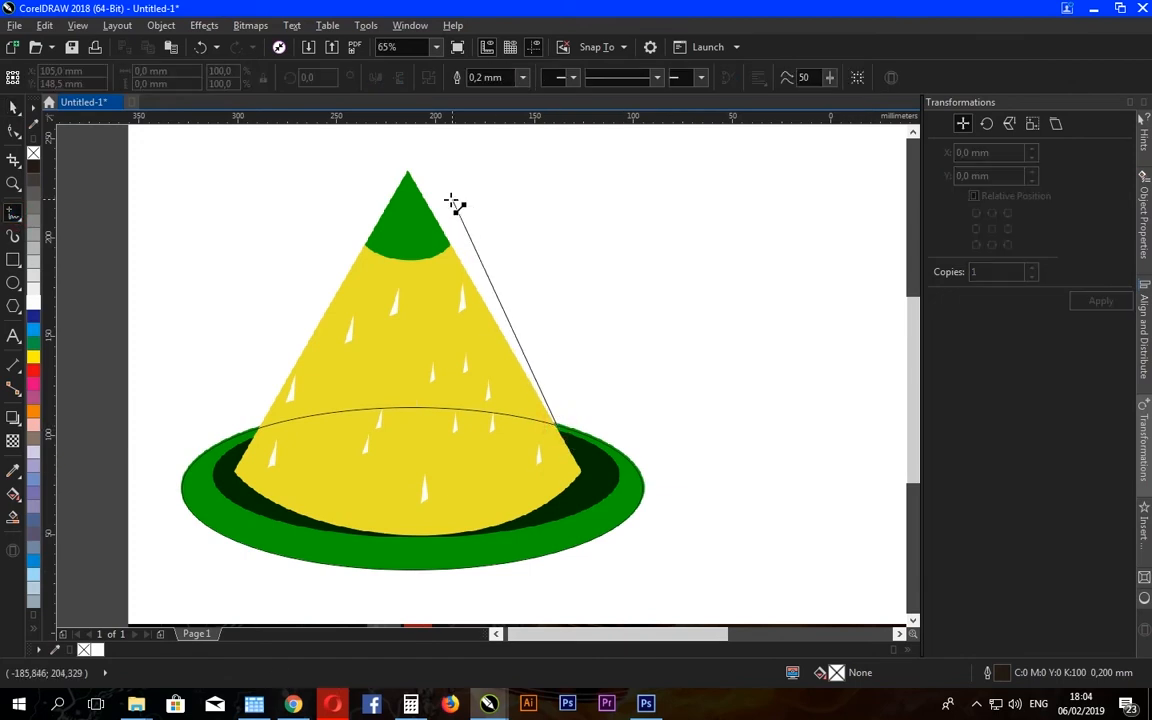
pyautogui.click(406, 170)
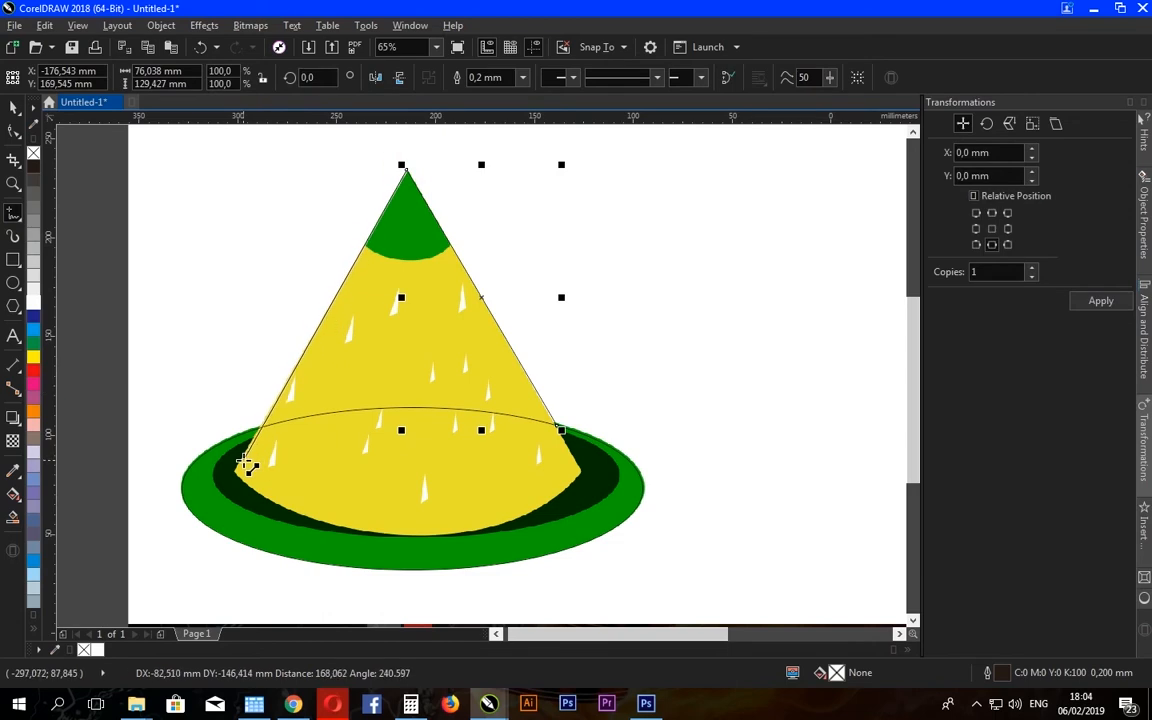
pyautogui.click(240, 462)
pyautogui.click(545, 484)
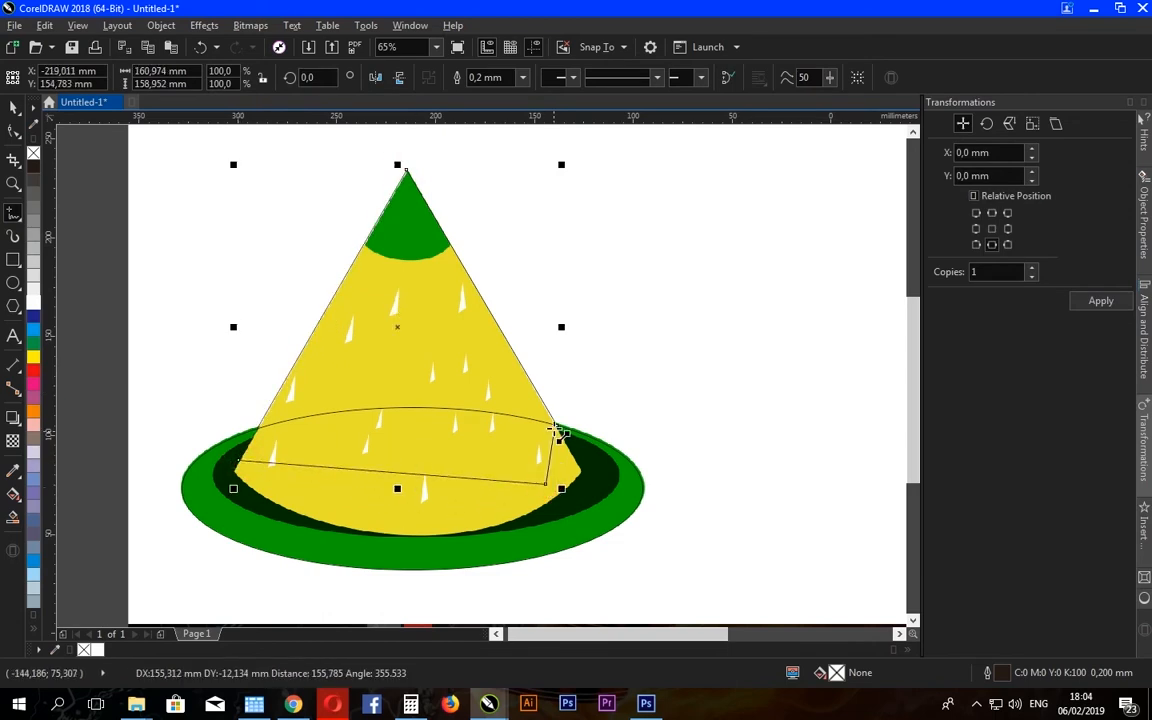
pyautogui.click(554, 421)
# - Weld the traced cone outline to the plate ellipse and intersect it with the clipart to remove the white background
pyautogui.click(13, 131)
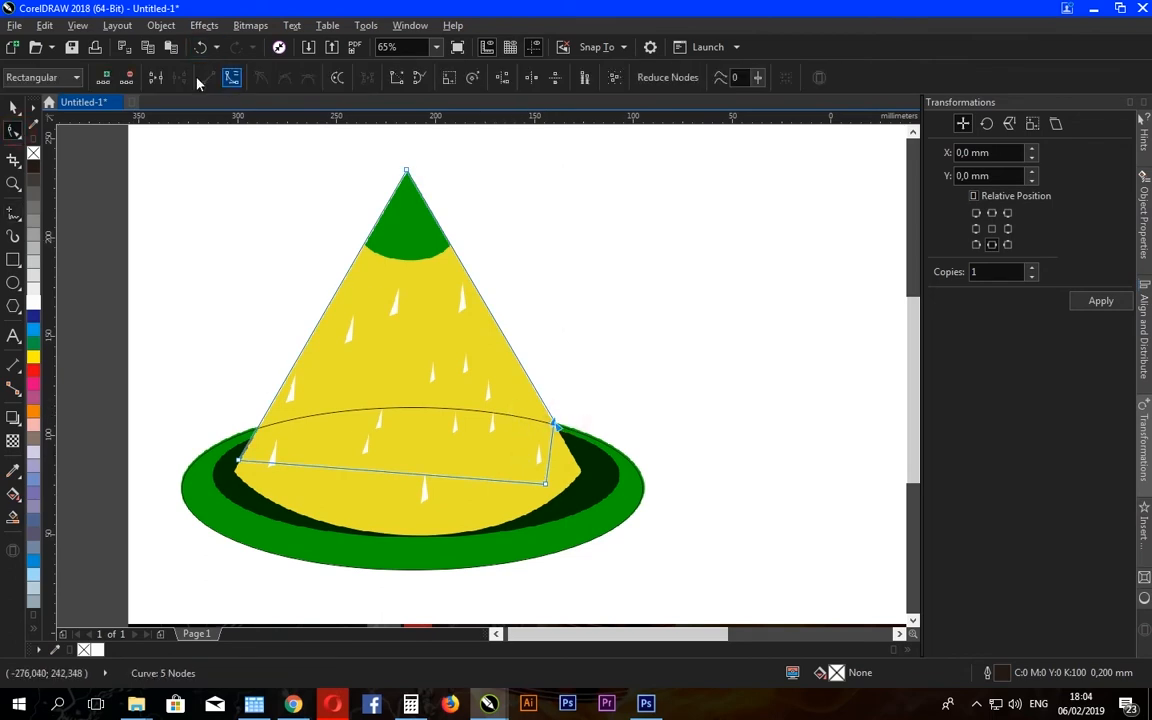
pyautogui.press('space')
pyautogui.keyDown('shift'); pyautogui.click(617, 465); pyautogui.keyUp('shift')
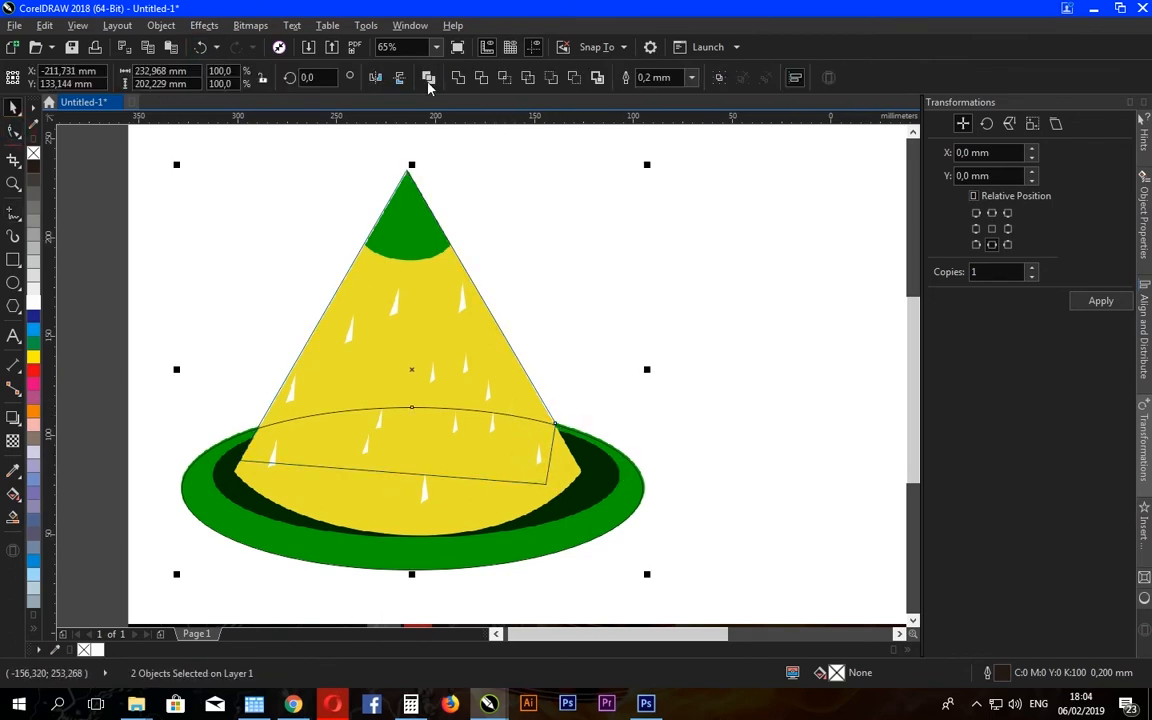
pyautogui.click(545, 301)
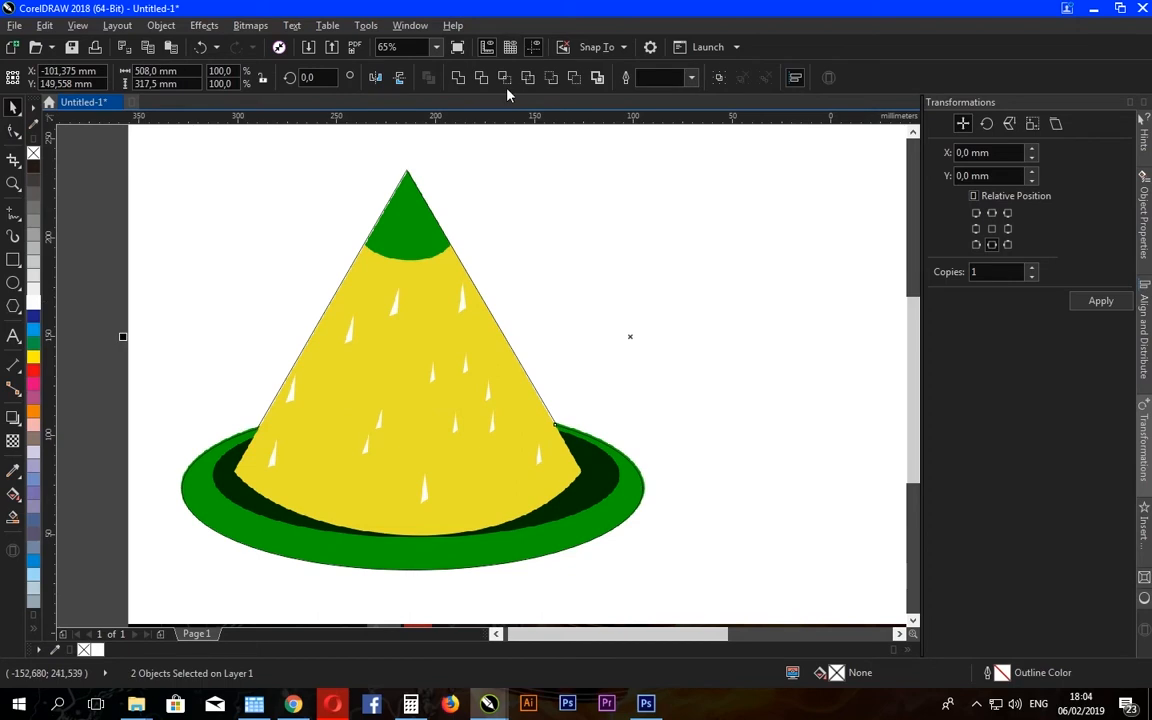
pyautogui.click(505, 78)
pyautogui.click(514, 427)
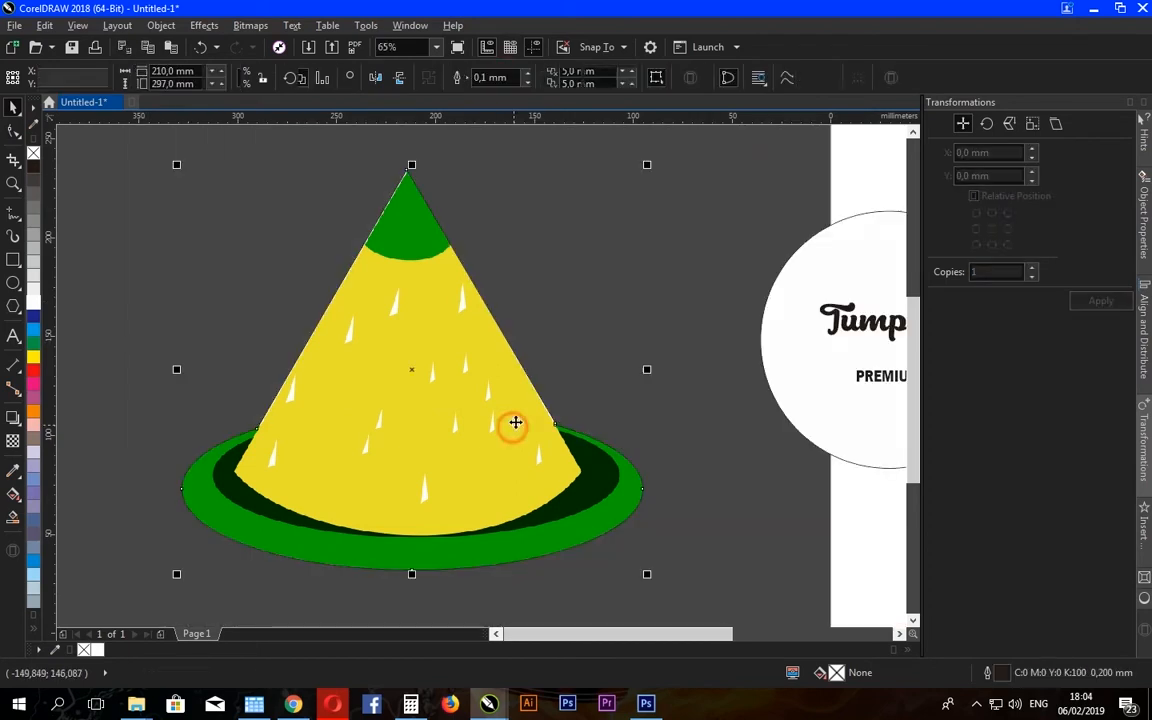
# - Move the cut-out rice cone onto the new round label and scale it down to sit over the Tumpeng lettering
pyautogui.press('F4')
pyautogui.moveTo(240, 390); pyautogui.dragTo(651, 335)
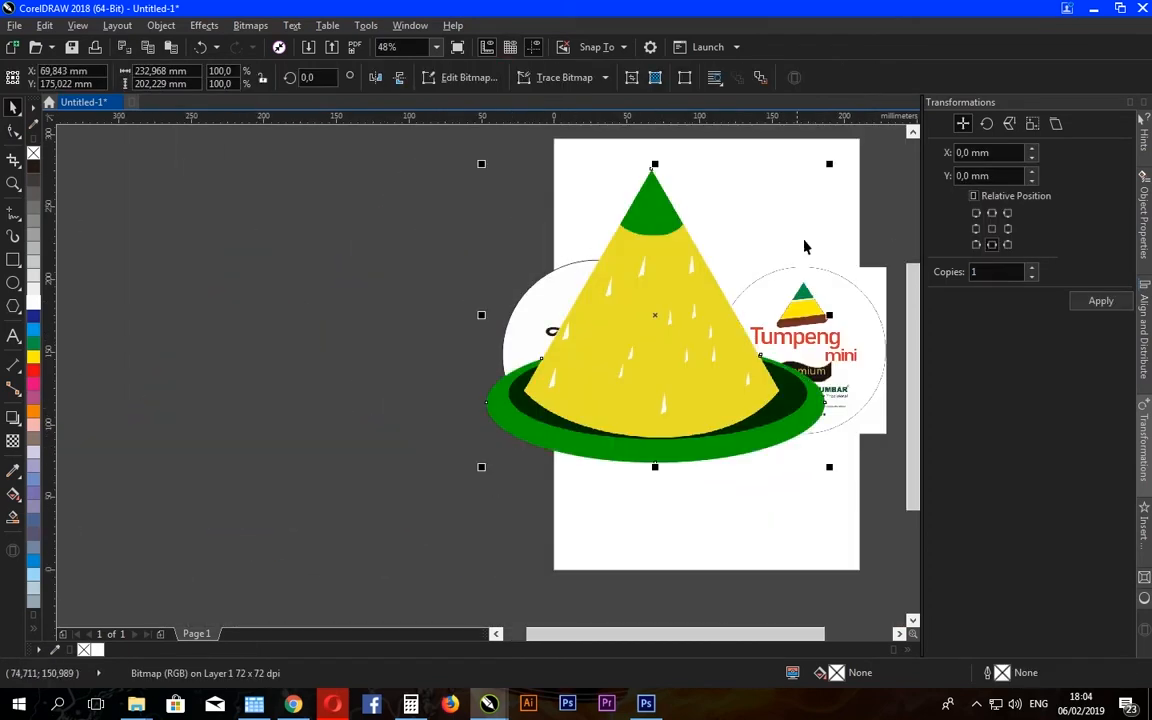
pyautogui.moveTo(834, 163); pyautogui.dragTo(633, 297)
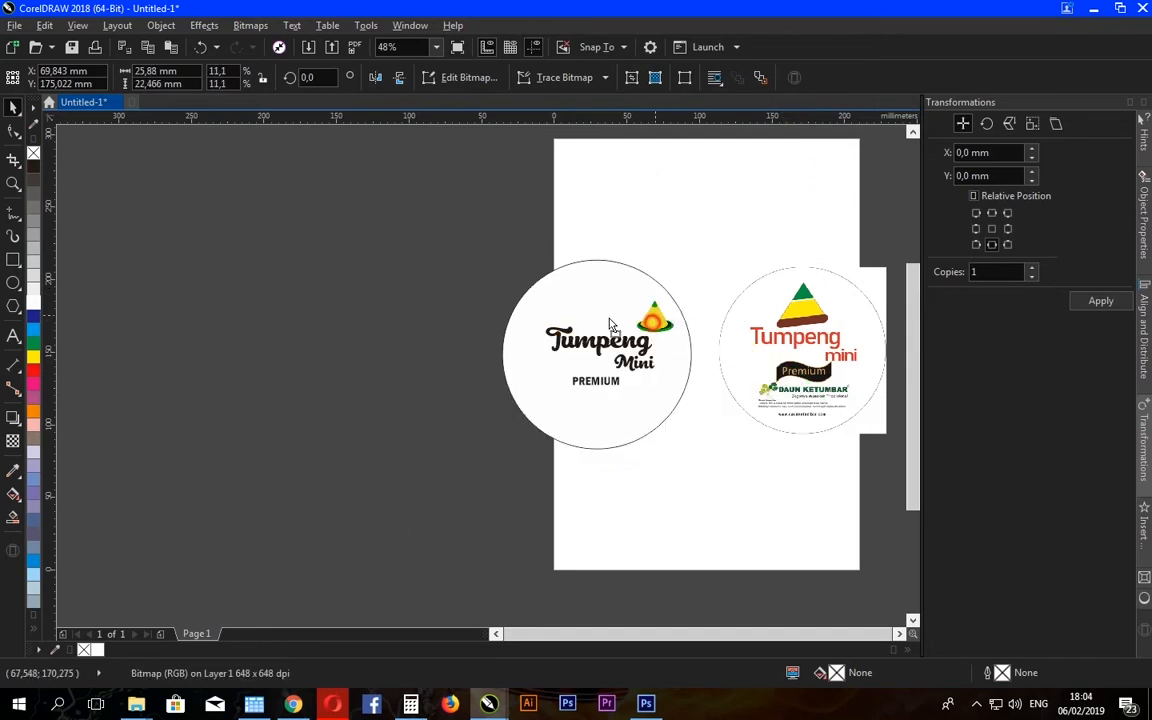
pyautogui.press('F2')
pyautogui.moveTo(481, 255); pyautogui.dragTo(914, 492)
pyautogui.moveTo(336, 303); pyautogui.dragTo(360, 322)
pyautogui.click(450, 278)
# - Bring the Tumpeng and Mini lettering in front of the rice cone and enlarge them to about 55 pt and 39 pt
pyautogui.click(380, 357)
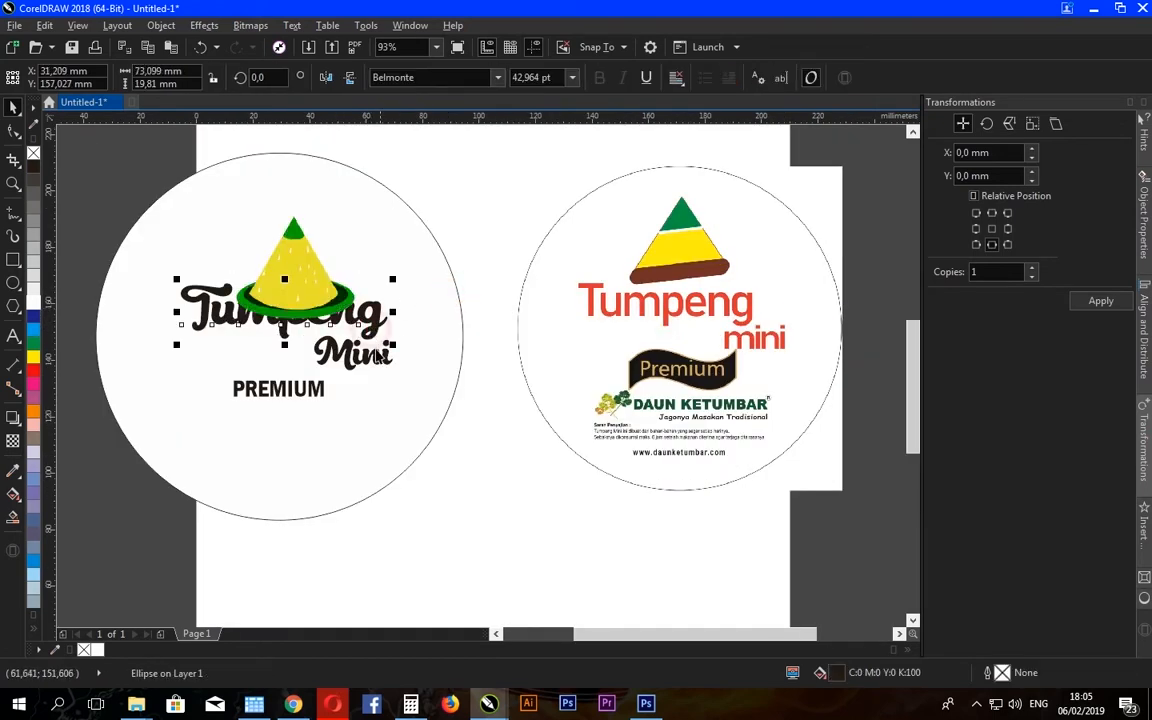
pyautogui.keyDown('shift'); pyautogui.click(365, 357); pyautogui.keyUp('shift')
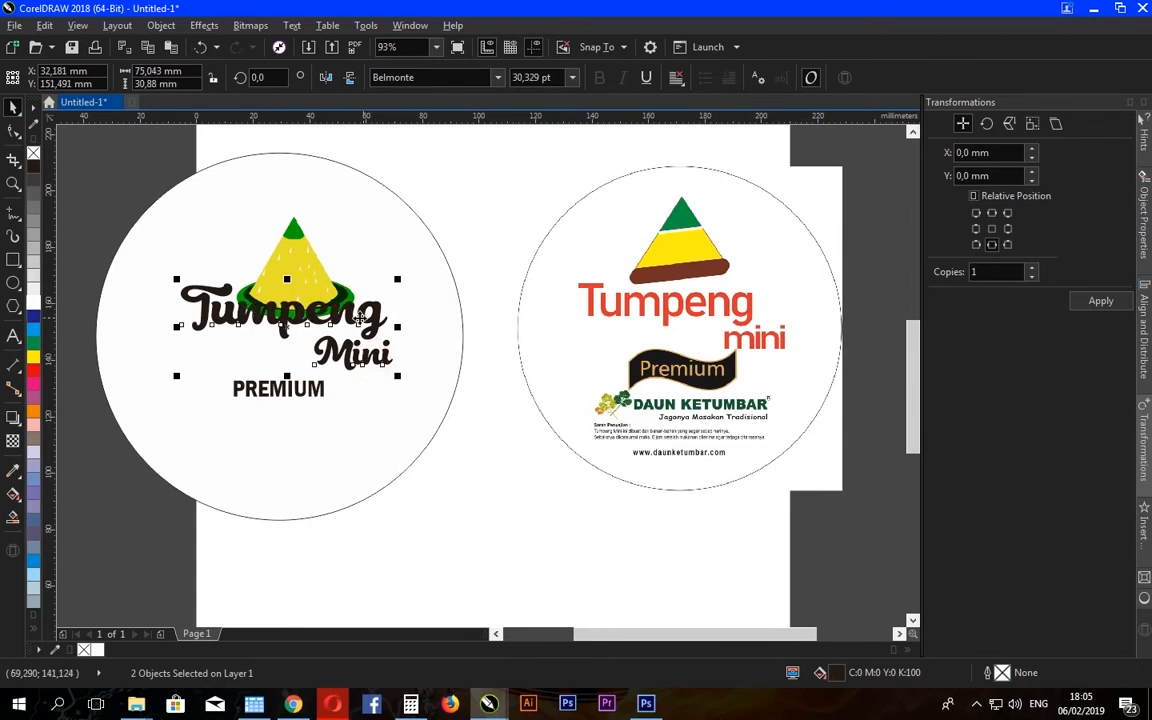
pyautogui.moveTo(348, 318); pyautogui.dragTo(348, 330)
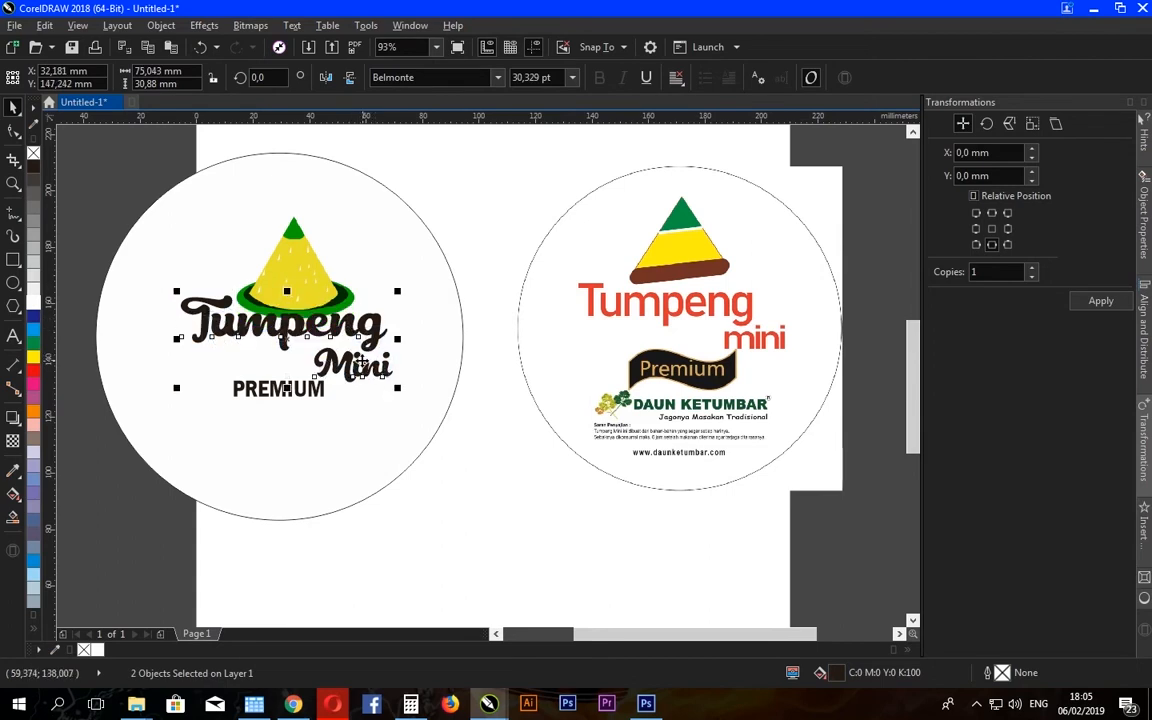
pyautogui.moveTo(393, 376); pyautogui.dragTo(429, 392)
pyautogui.click(497, 480)
# - Enlarge the rice cone behind the Tumpeng lettering and center it horizontally in the label circle
pyautogui.click(365, 357)
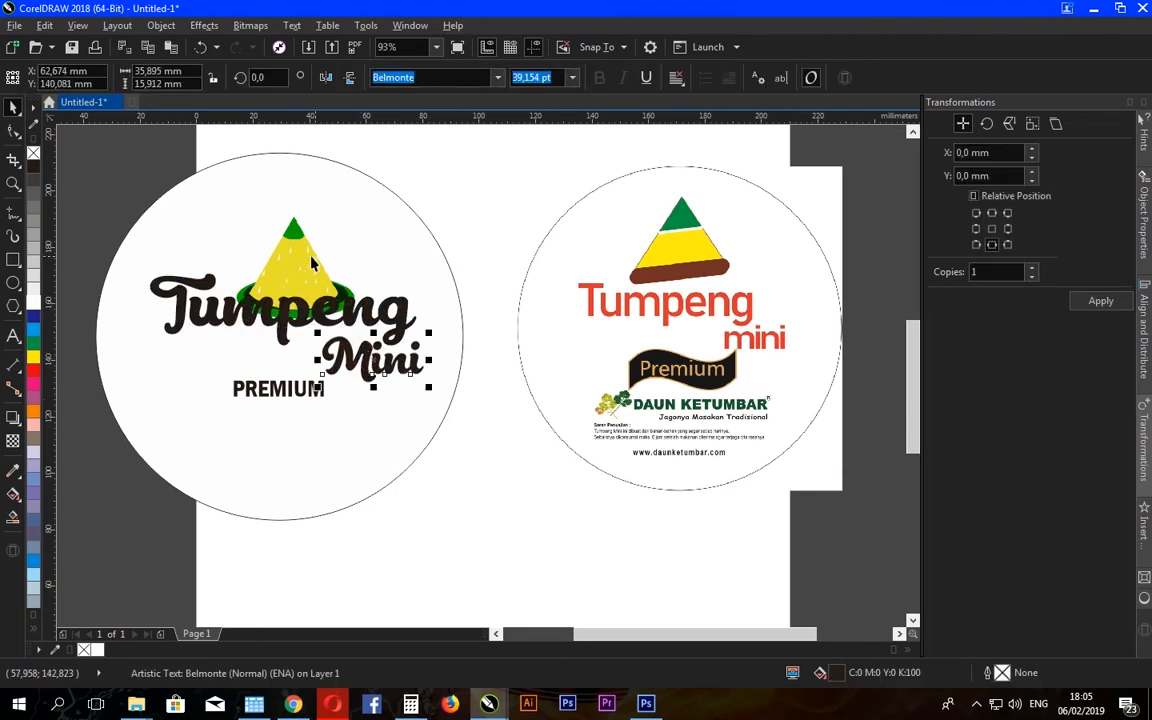
pyautogui.click(315, 243)
pyautogui.moveTo(359, 210); pyautogui.dragTo(335, 185)
pyautogui.click(411, 244)
pyautogui.press('Escape')
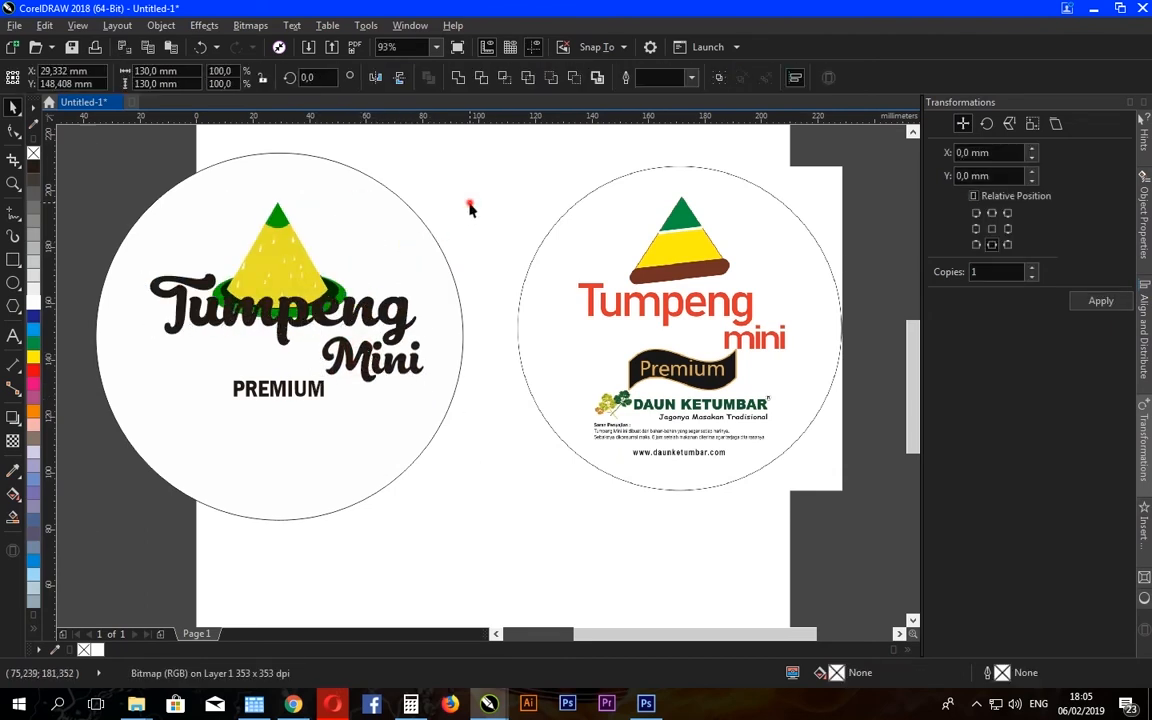
# - Move the PREMIUM text down to leave space beneath the enlarged Mini lettering
pyautogui.click(303, 408)
pyautogui.moveTo(303, 408); pyautogui.dragTo(296, 429)
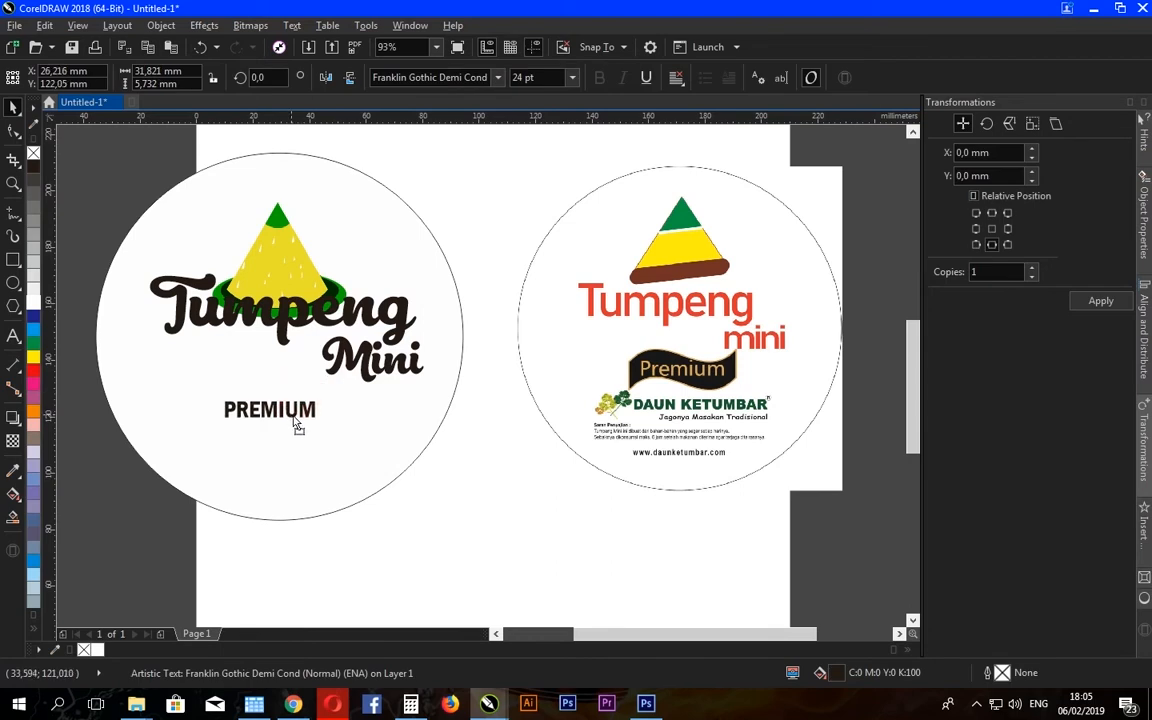
pyautogui.click(489, 537)
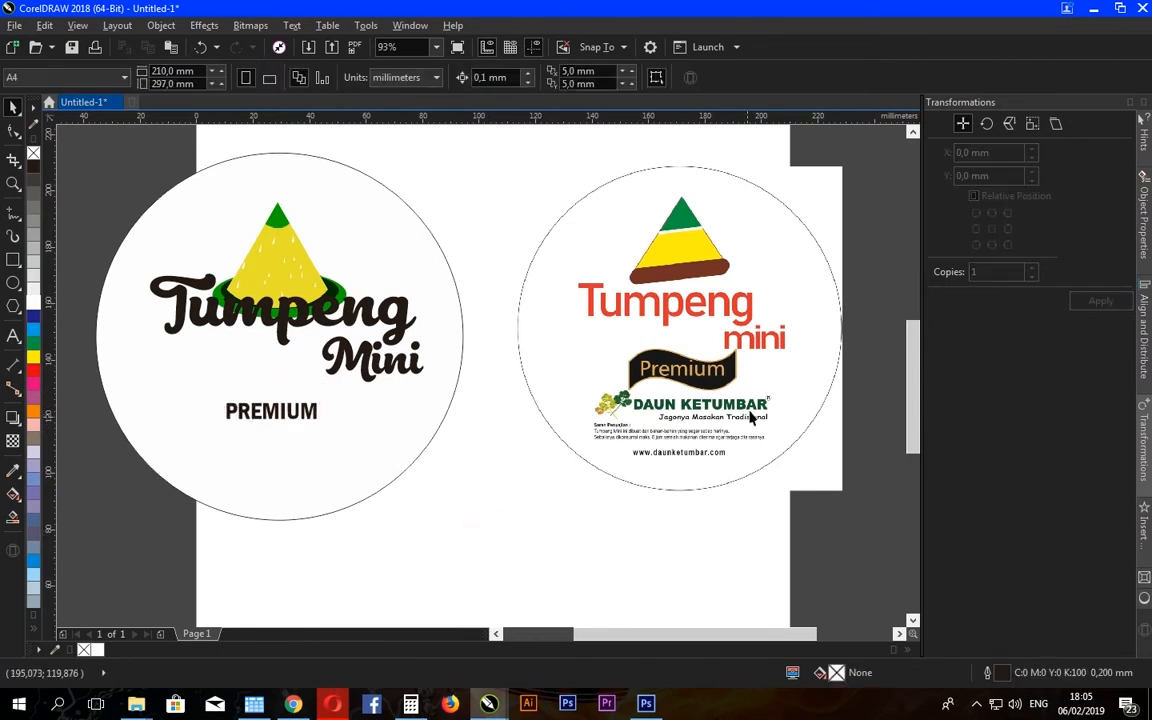
# - Switch to Chrome, search Google for the Daun Ketumbar logo, and open the daun-all.png image in its own tab
pyautogui.click(293, 704)
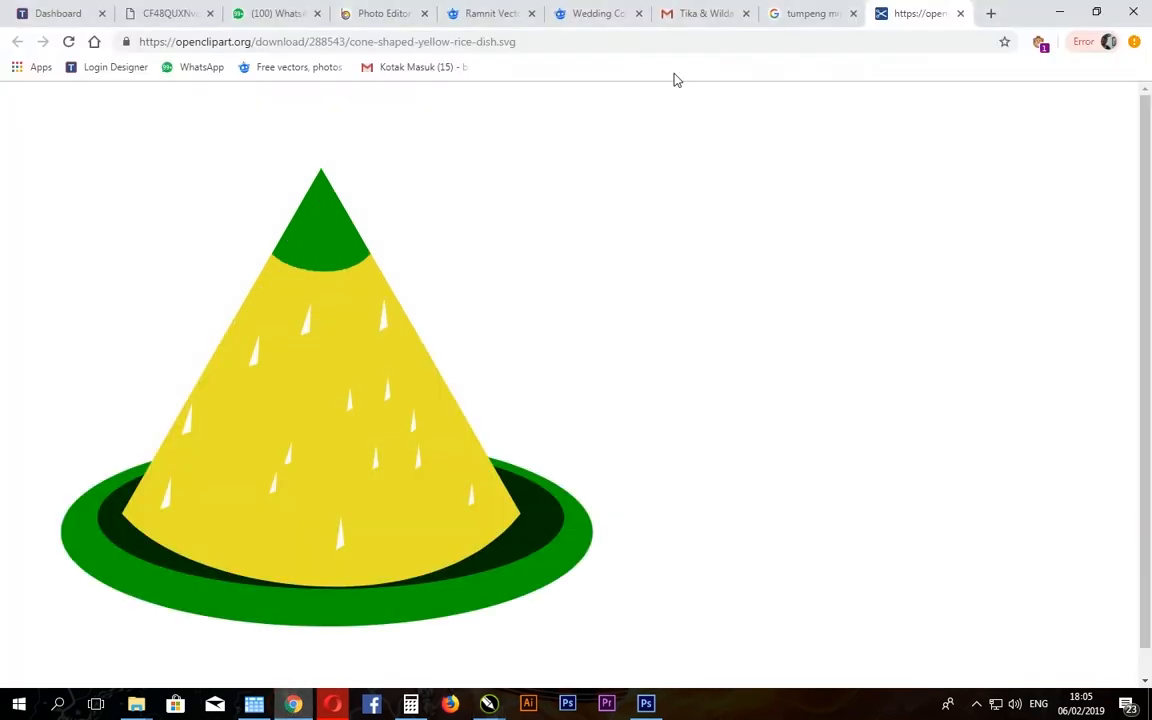
pyautogui.click(650, 43)
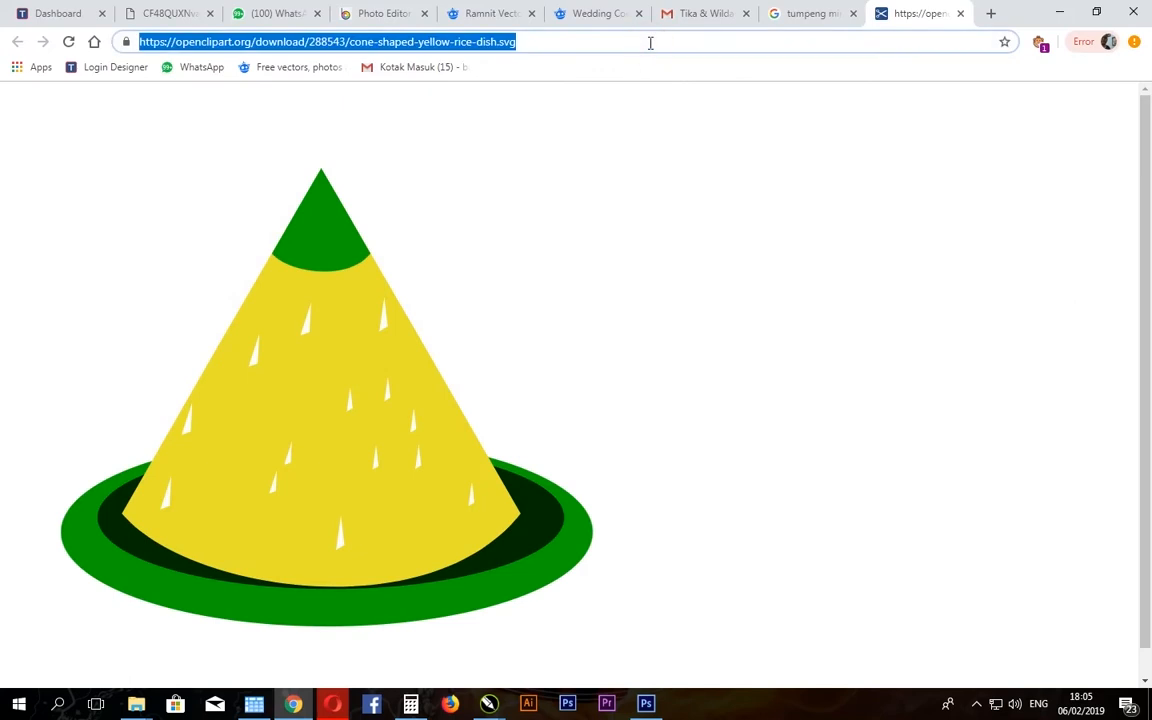
pyautogui.write('logo daun')
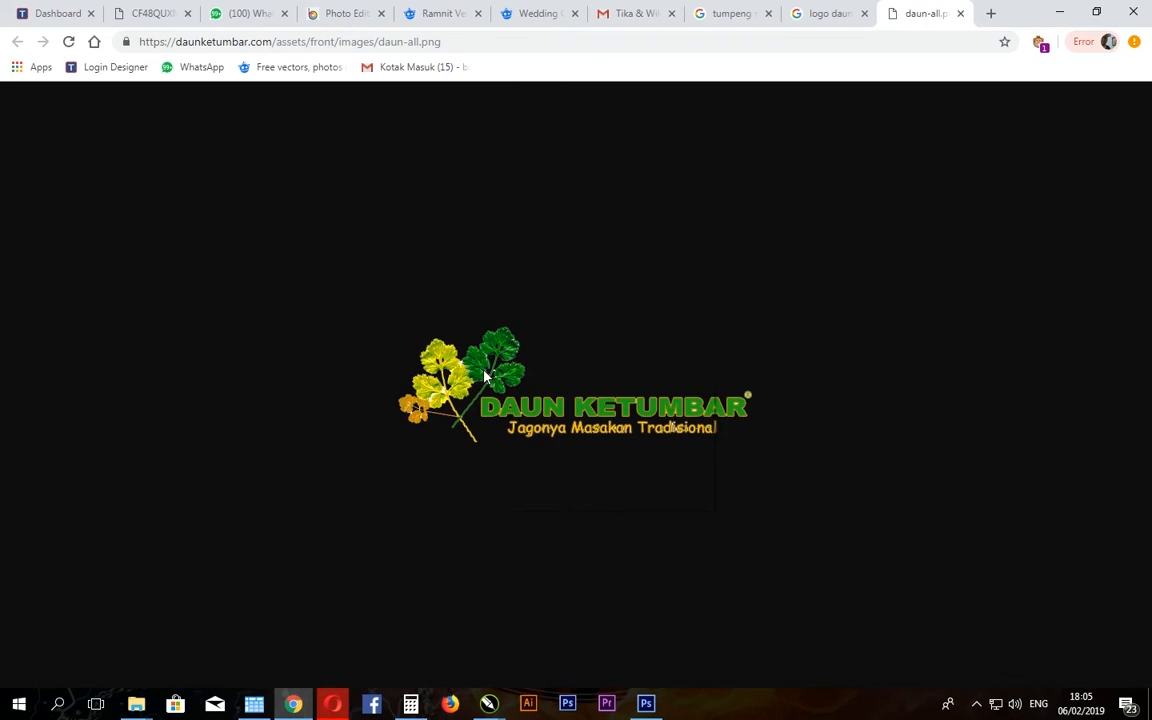
# - Save the logo image as a PNG named daun ketumbar in the Documents folder
pyautogui.rightClick(485, 373)
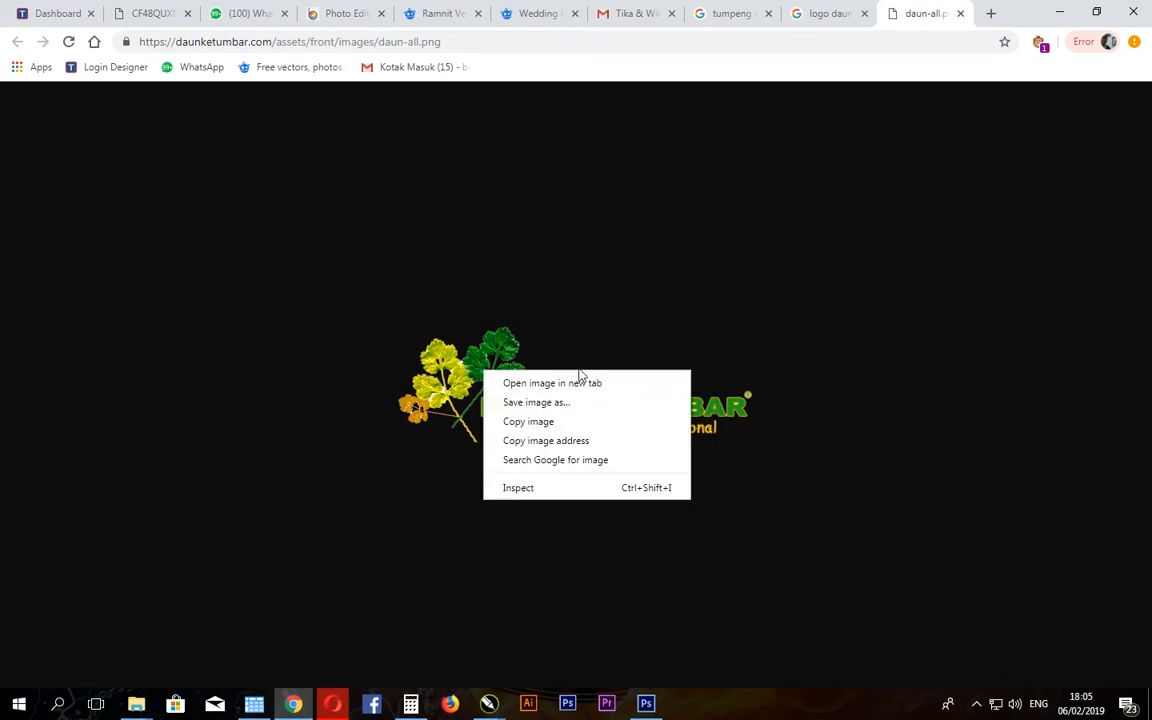
pyautogui.click(548, 405)
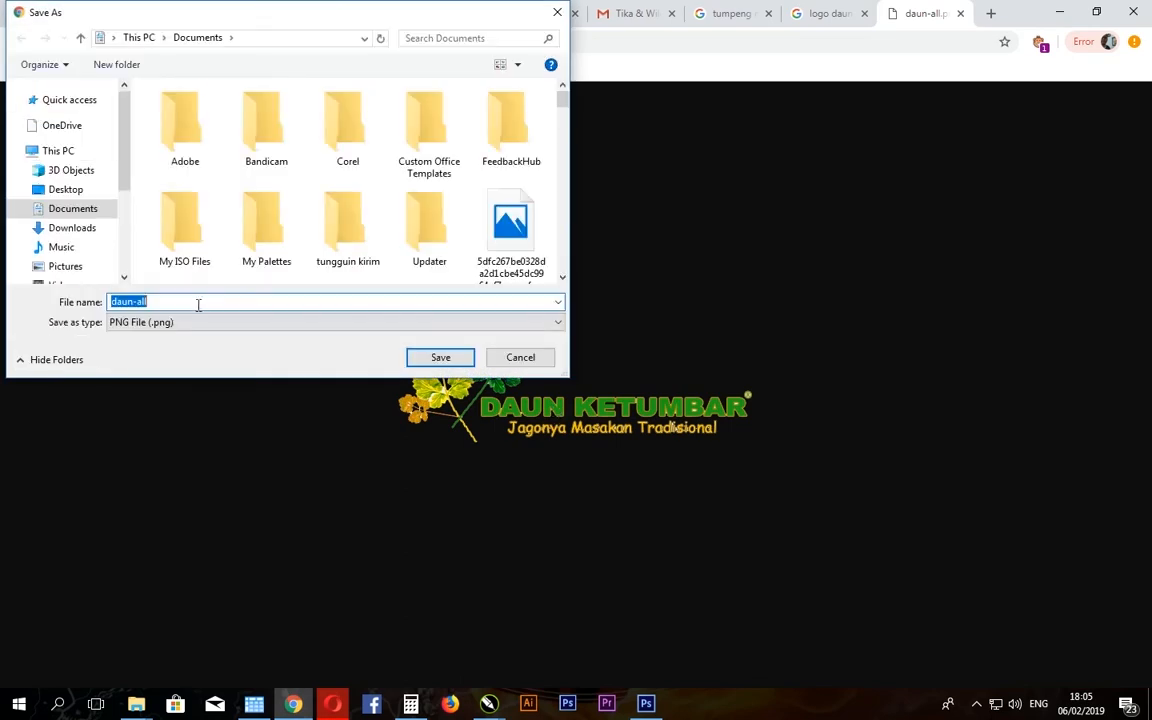
pyautogui.write('daun')
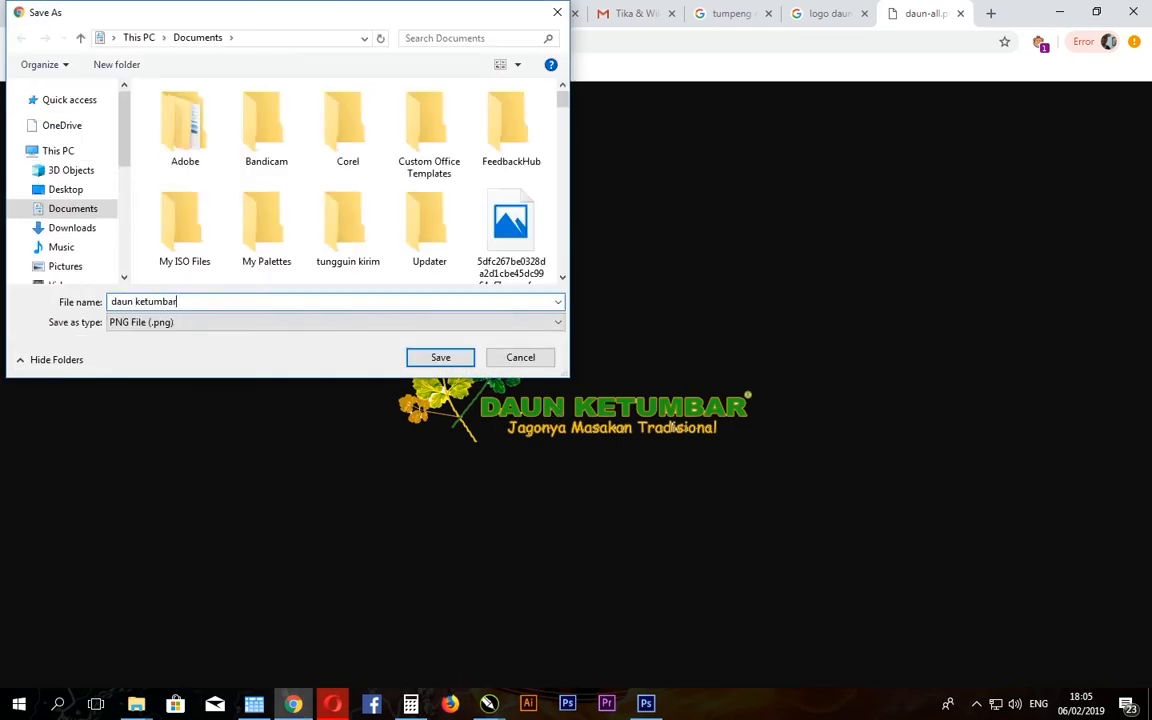
pyautogui.press('Return')
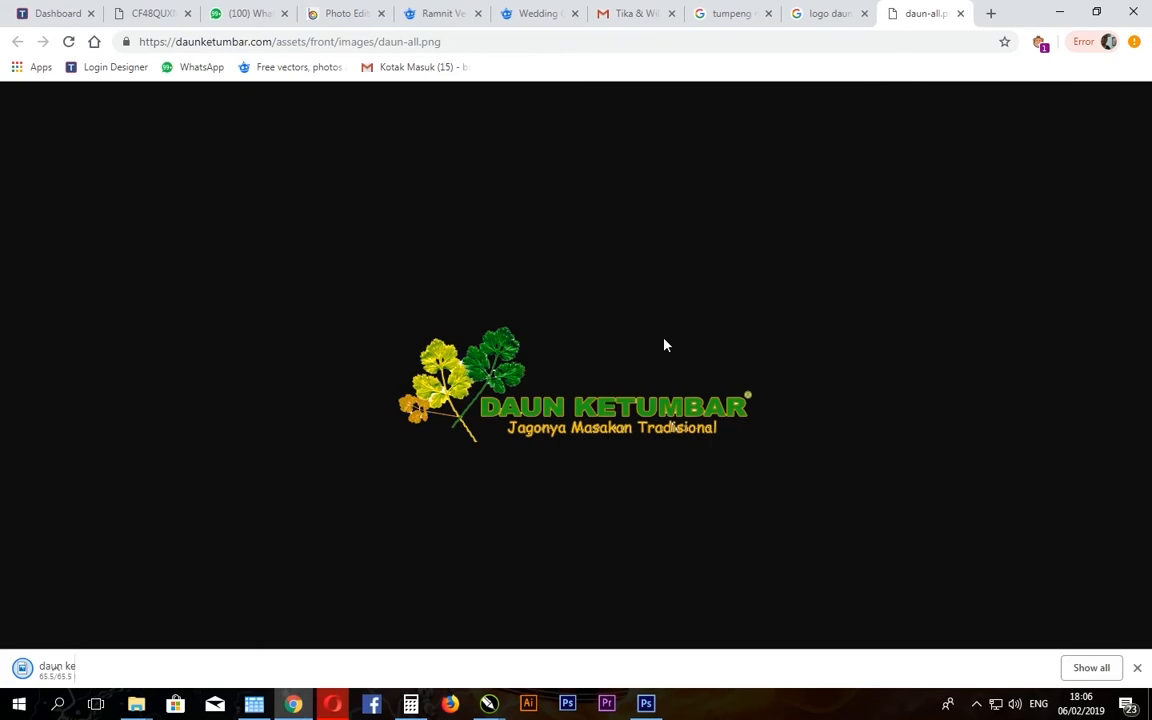
# - Bring the downloaded logo into the CorelDRAW document and center it horizontally in the lower part of the label circle
pyautogui.moveTo(50, 680); pyautogui.dragTo(555, 500)
pyautogui.hotkey('alt', 'Tab')
pyautogui.moveTo(782, 411); pyautogui.dragTo(647, 482)
pyautogui.moveTo(316, 486); pyautogui.dragTo(290, 455)
pyautogui.keyDown('shift'); pyautogui.click(378, 434); pyautogui.keyUp('shift')
pyautogui.press('c')
# - Raise the PREMIUM text and resize the Daun Ketumbar logo to about 61 mm by 21 mm beneath it
pyautogui.moveTo(304, 407); pyautogui.dragTo(304, 394)
pyautogui.moveTo(302, 455); pyautogui.dragTo(396, 476)
pyautogui.moveTo(300, 448); pyautogui.dragTo(274, 439)
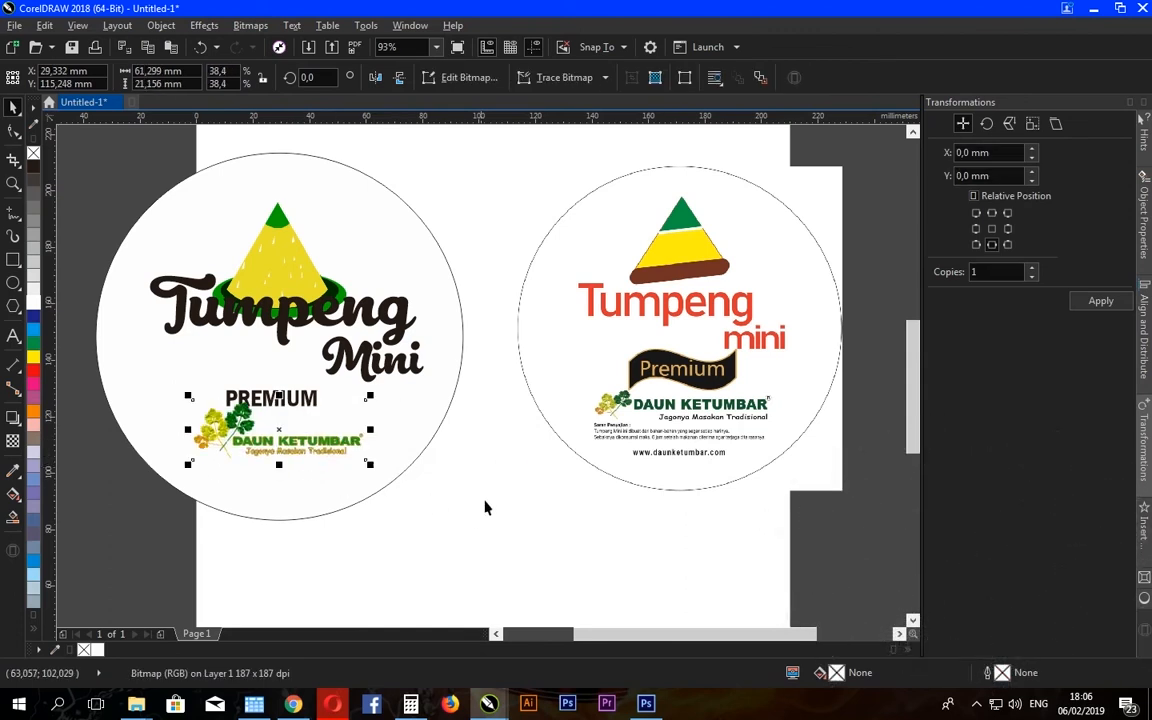
pyautogui.click(436, 452)
# - Group the Tumpeng and Mini lettering and move the group slightly upward together with the rice cone
pyautogui.click(335, 292)
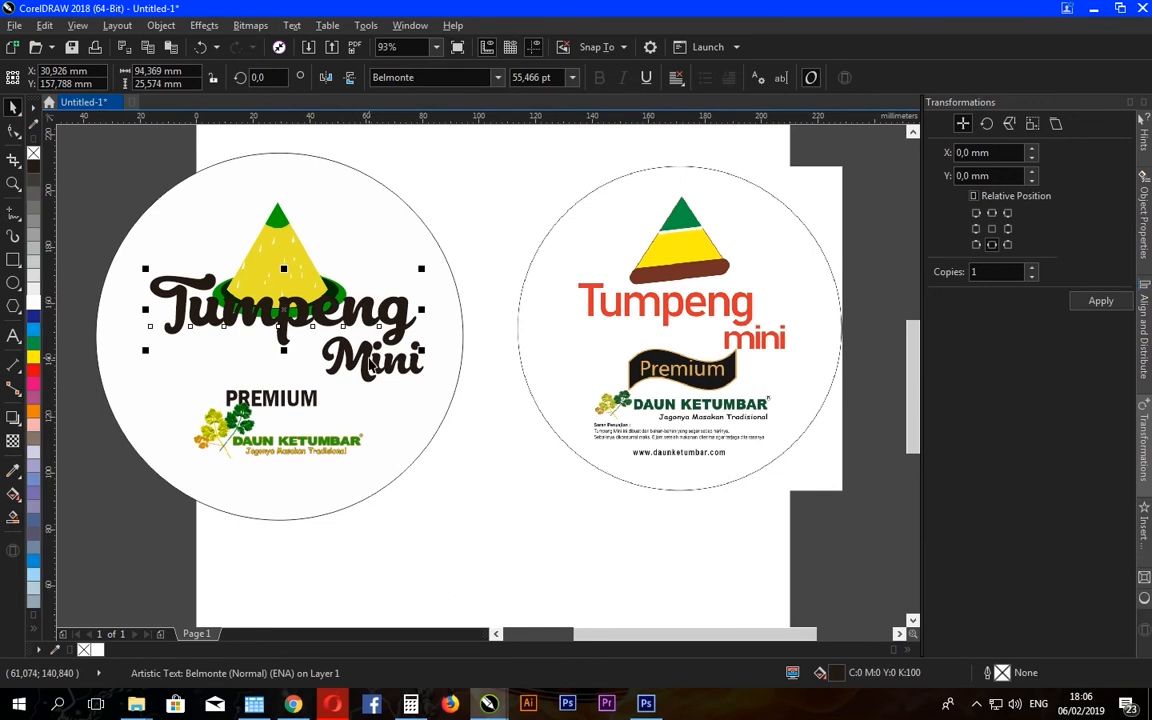
pyautogui.keyDown('shift'); pyautogui.click(367, 349); pyautogui.keyUp('shift')
pyautogui.hotkey('ctrl', 'g')
pyautogui.keyDown('shift'); pyautogui.click(297, 258); pyautogui.keyUp('shift')
pyautogui.moveTo(295, 261); pyautogui.dragTo(291, 252)
pyautogui.click(475, 206)
# - Move the PREMIUM text up between the lettering and the logo, and center it horizontally in the circle
pyautogui.click(407, 358)
pyautogui.click(319, 398)
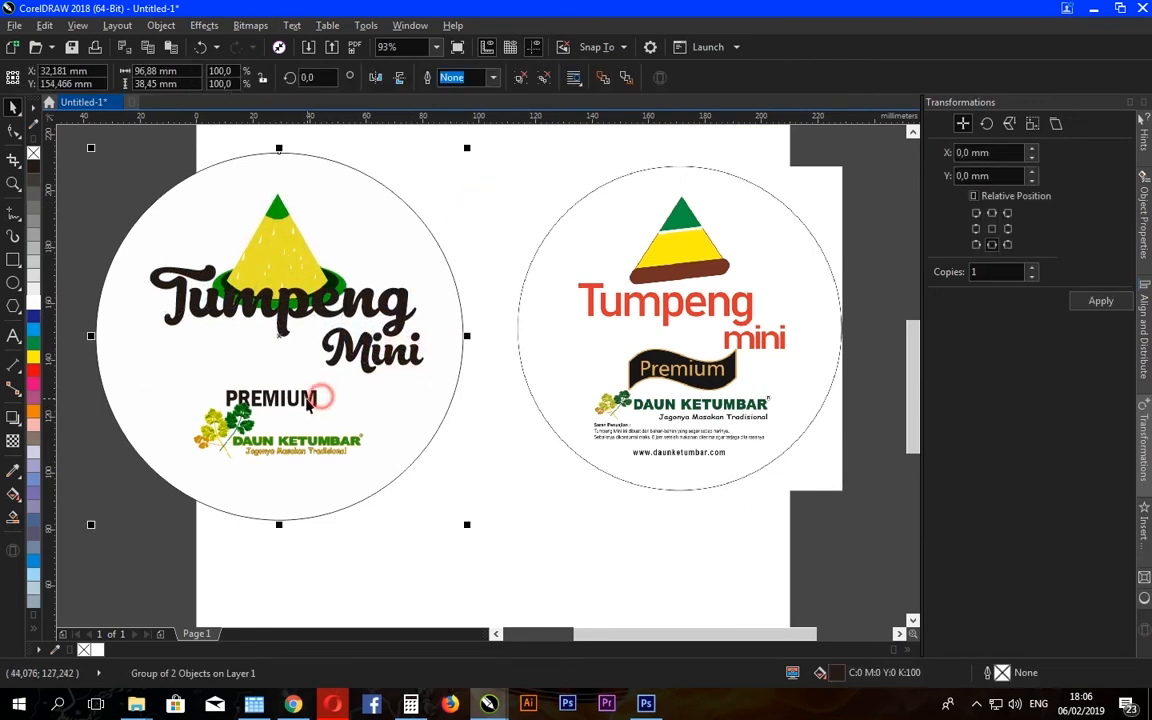
pyautogui.moveTo(319, 398); pyautogui.dragTo(312, 397)
pyautogui.press('c')
pyautogui.click(365, 458)
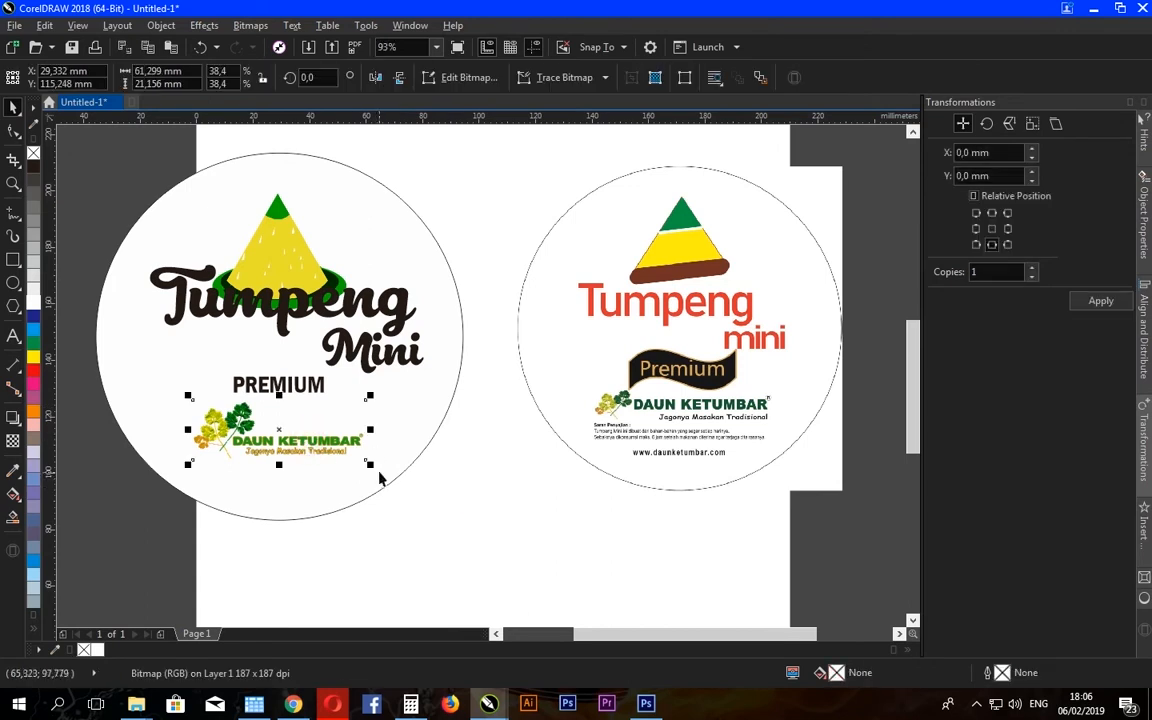
pyautogui.click(506, 514)
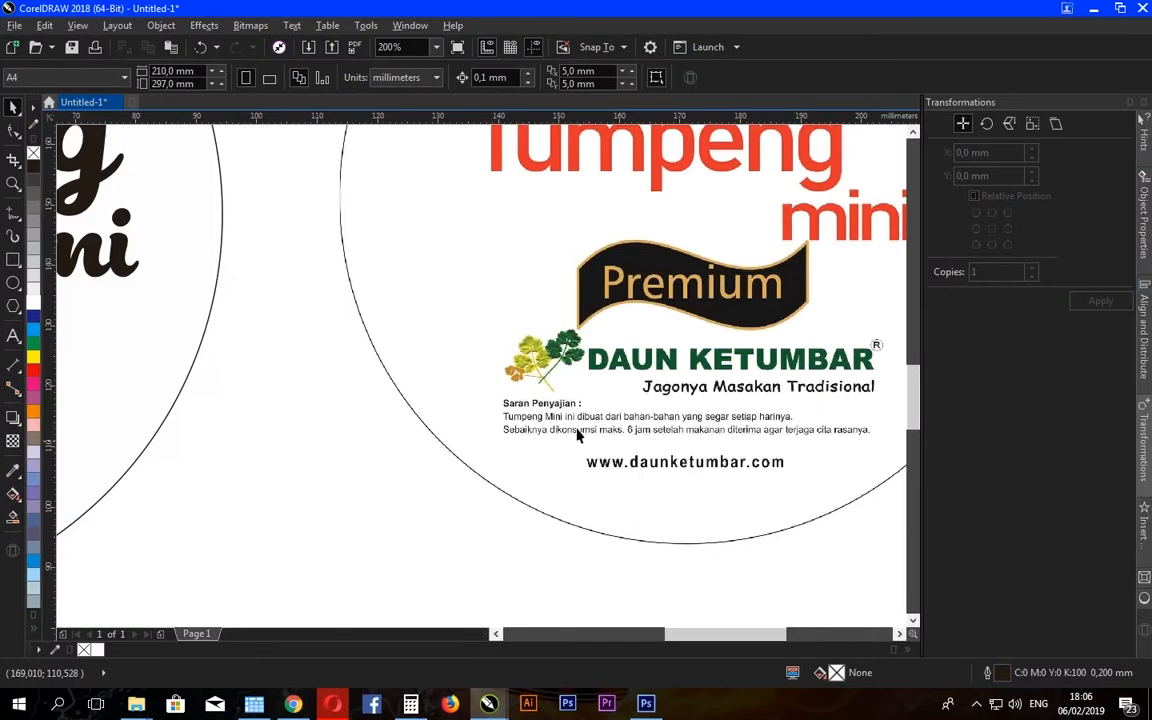
# - Add the artistic text "Saran Penyajian :" just below the original reference label
pyautogui.scroll(-3, 457, 379)
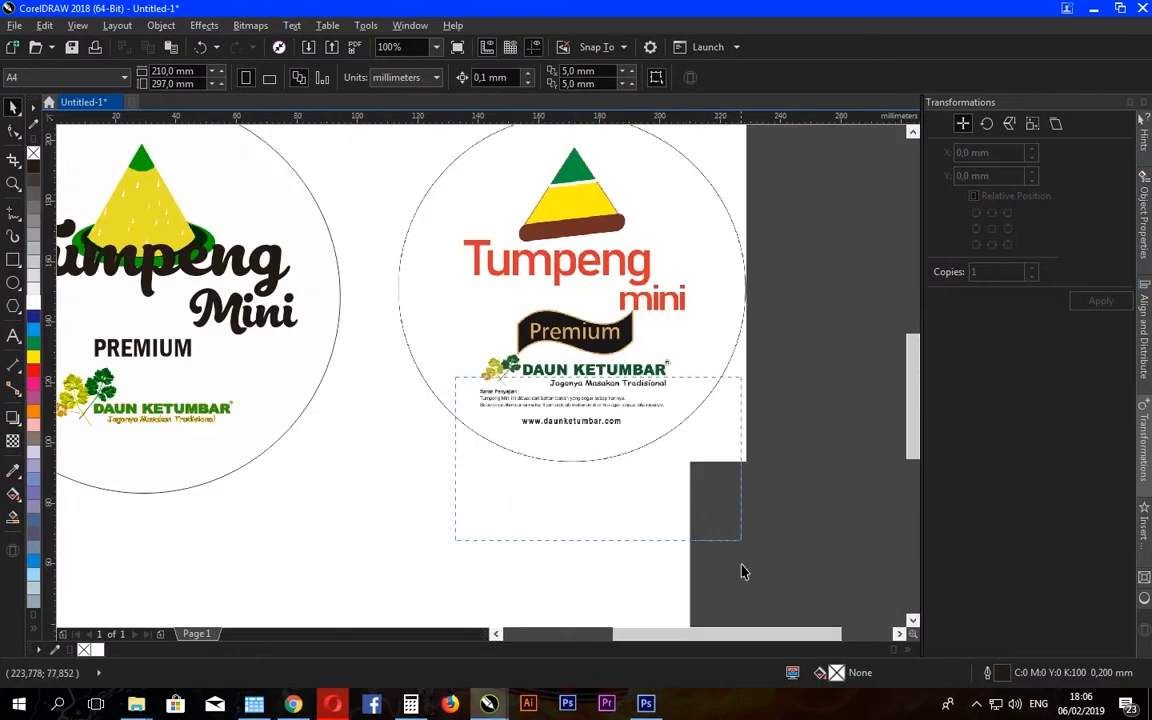
pyautogui.moveTo(740, 534); pyautogui.dragTo(455, 400)
pyautogui.click(13, 337)
pyautogui.click(204, 414)
pyautogui.write('Saran Penyajian')
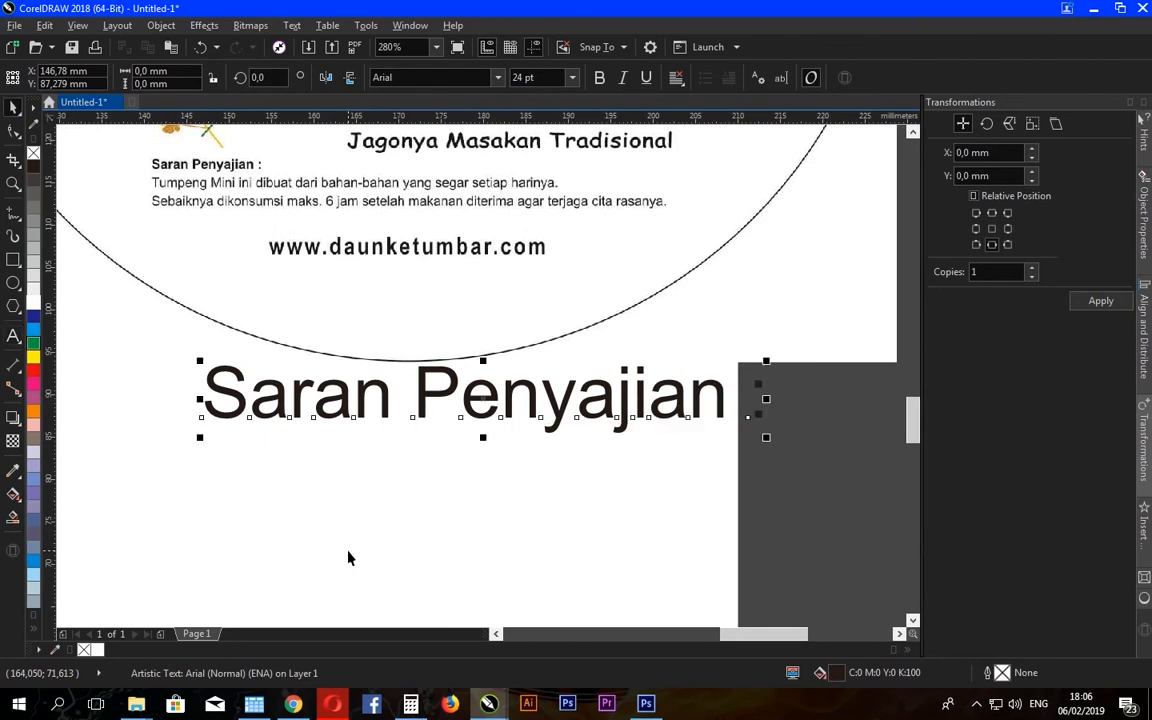
# - Set the Saran Penyajian text to Franklin Gothic Demi Cond at 12 pt and move it nearer the serving notes
pyautogui.click(497, 79)
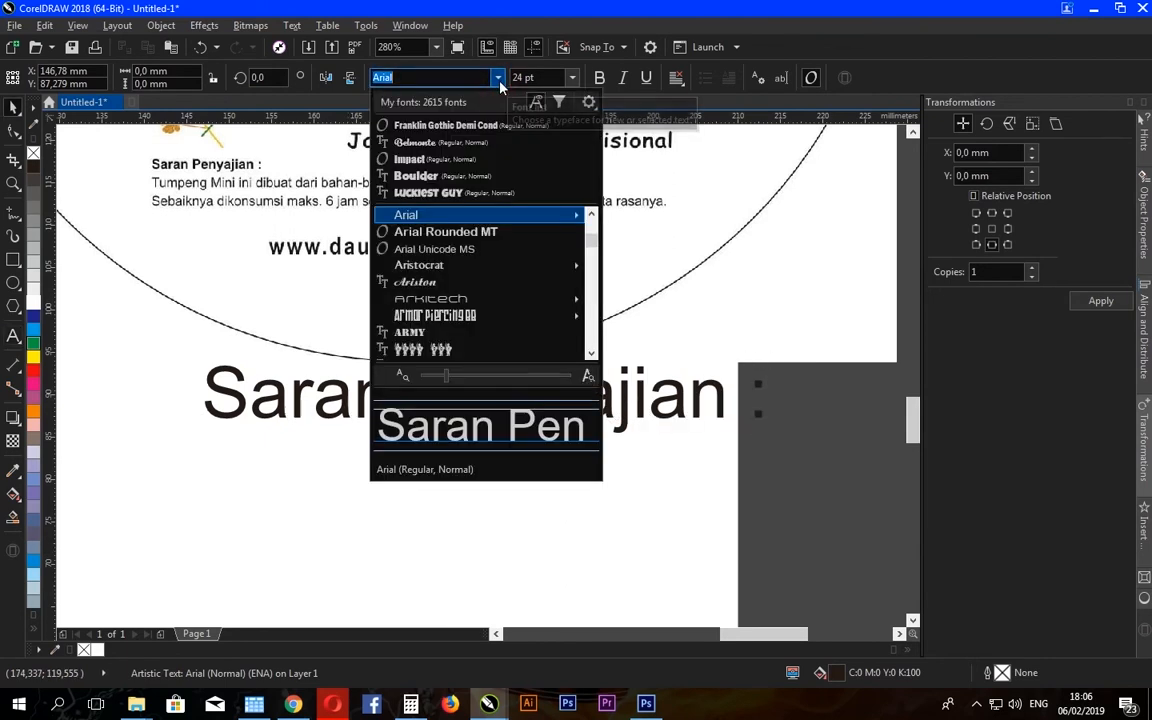
pyautogui.click(506, 129)
pyautogui.click(538, 77)
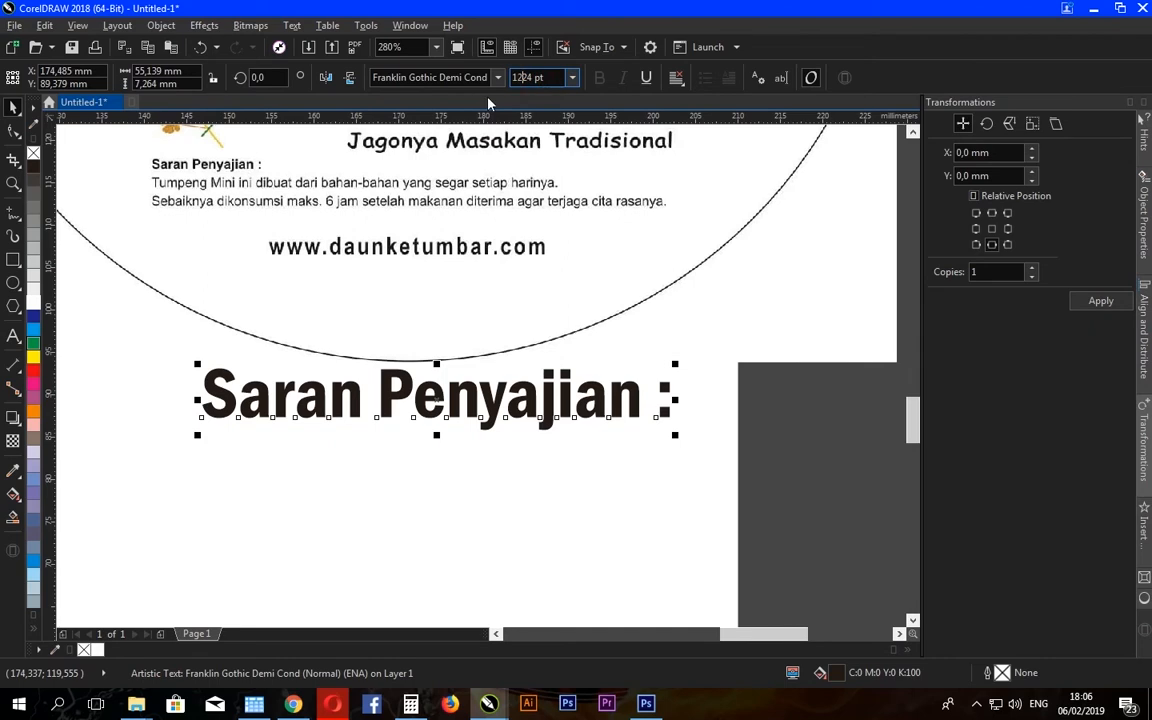
pyautogui.write('12')
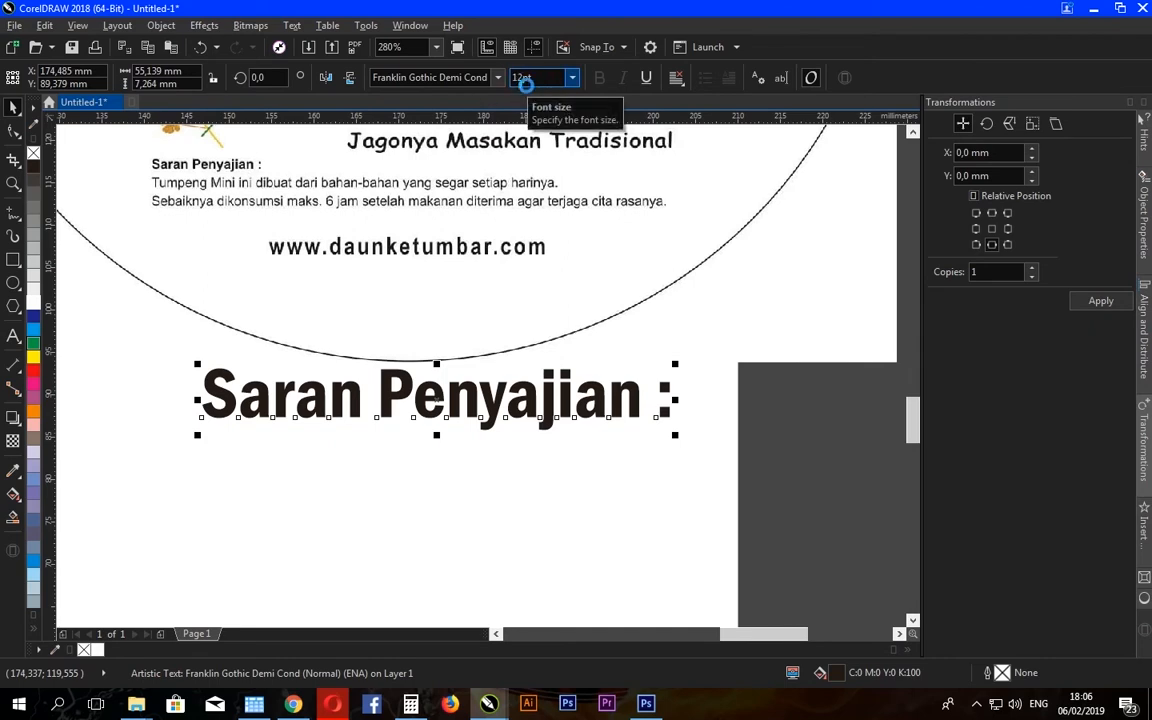
pyautogui.press('Return')
pyautogui.moveTo(410, 417); pyautogui.dragTo(352, 398)
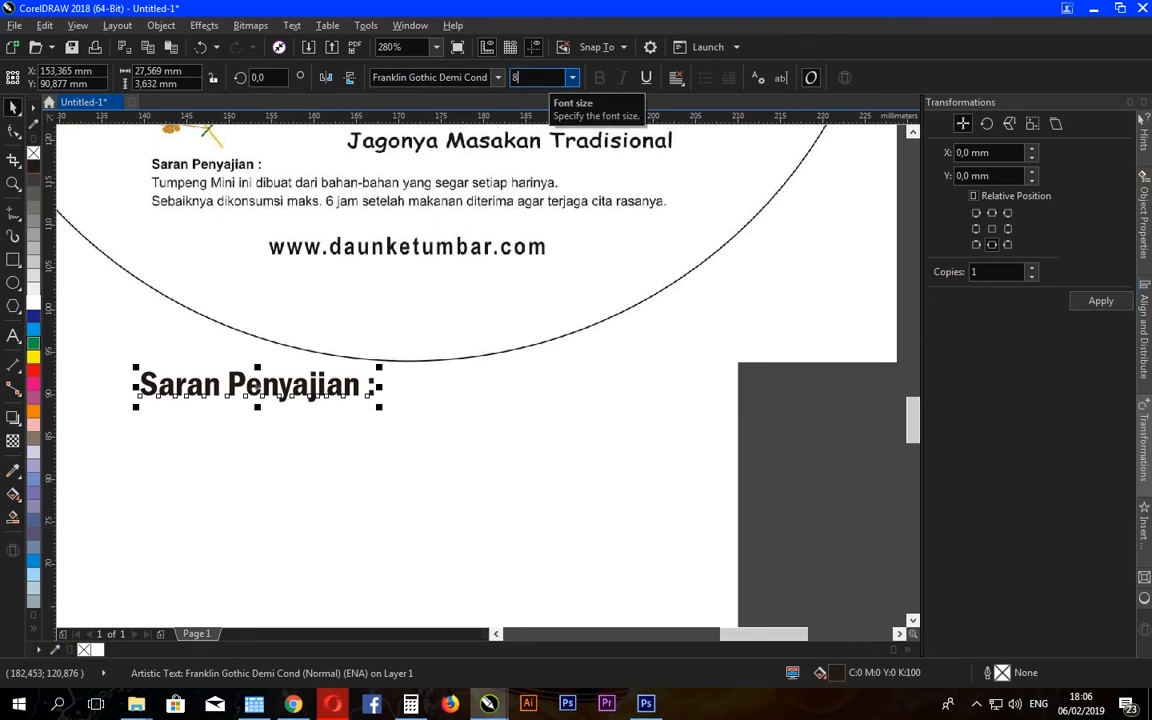
# - Set the Saran Penyajian text to 8 pt and duplicate it directly below
pyautogui.press('Return')
pyautogui.moveTo(265, 391); pyautogui.dragTo(270, 432)
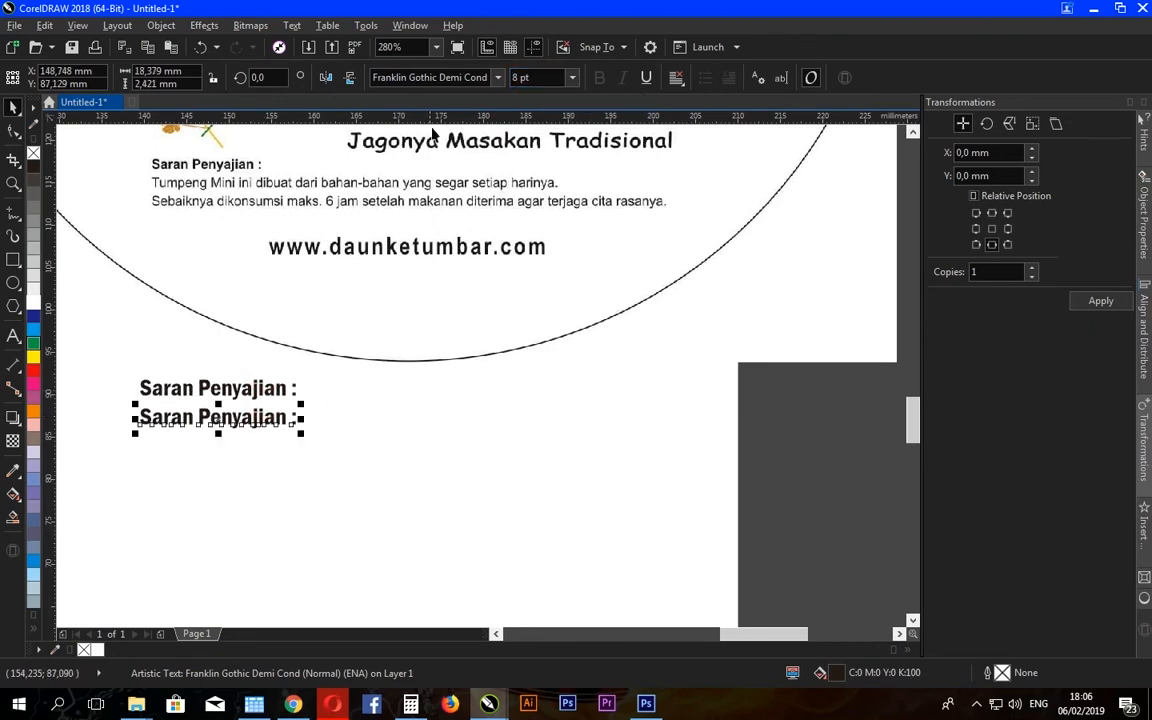
# - Set the lower Saran Penyajian copy to Franklin Gothic Medium at 7 pt
pyautogui.click(497, 78)
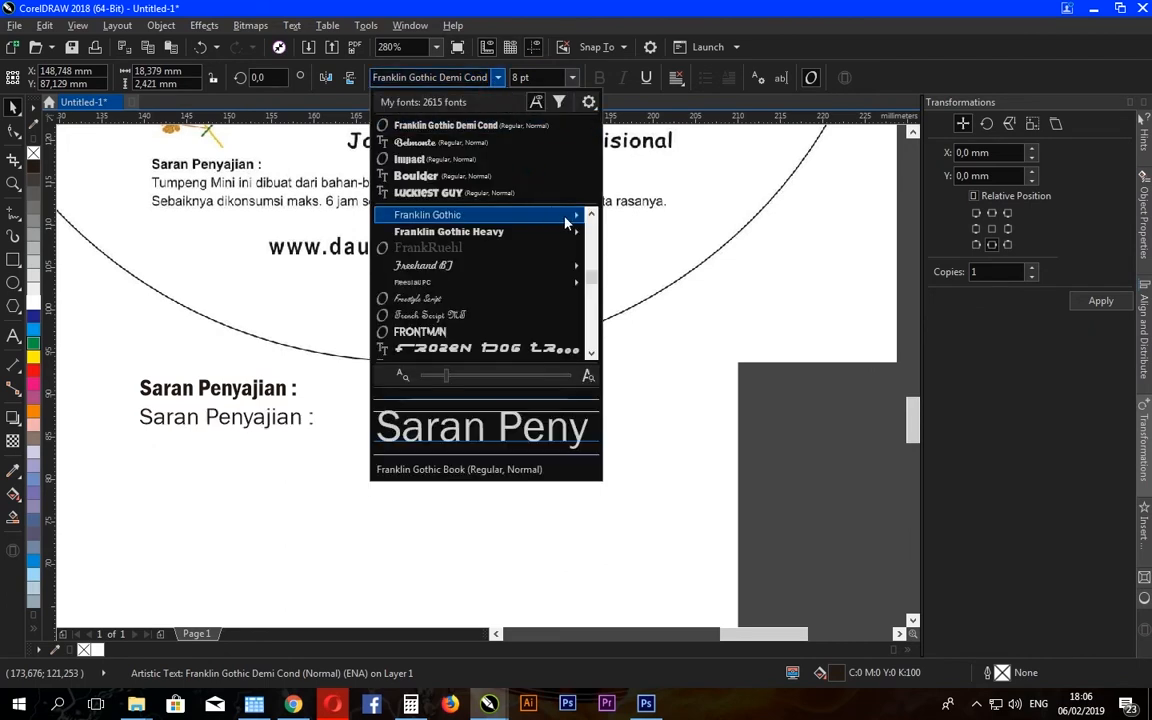
pyautogui.moveTo(541, 212)
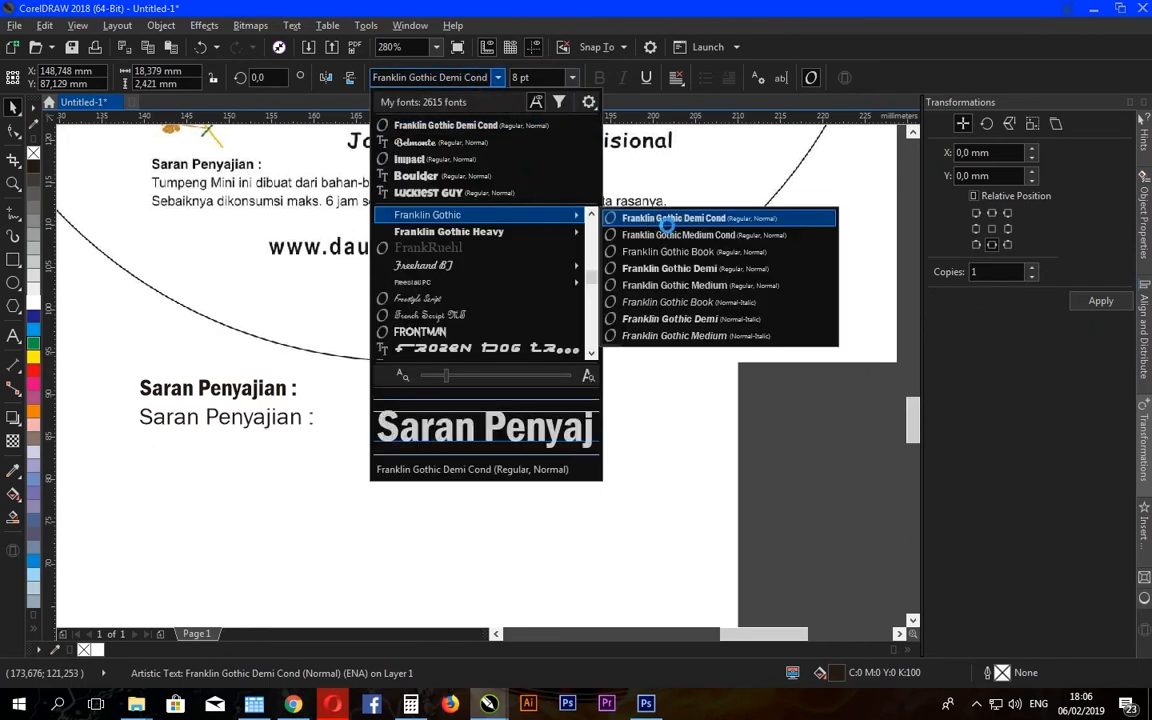
pyautogui.click(703, 288)
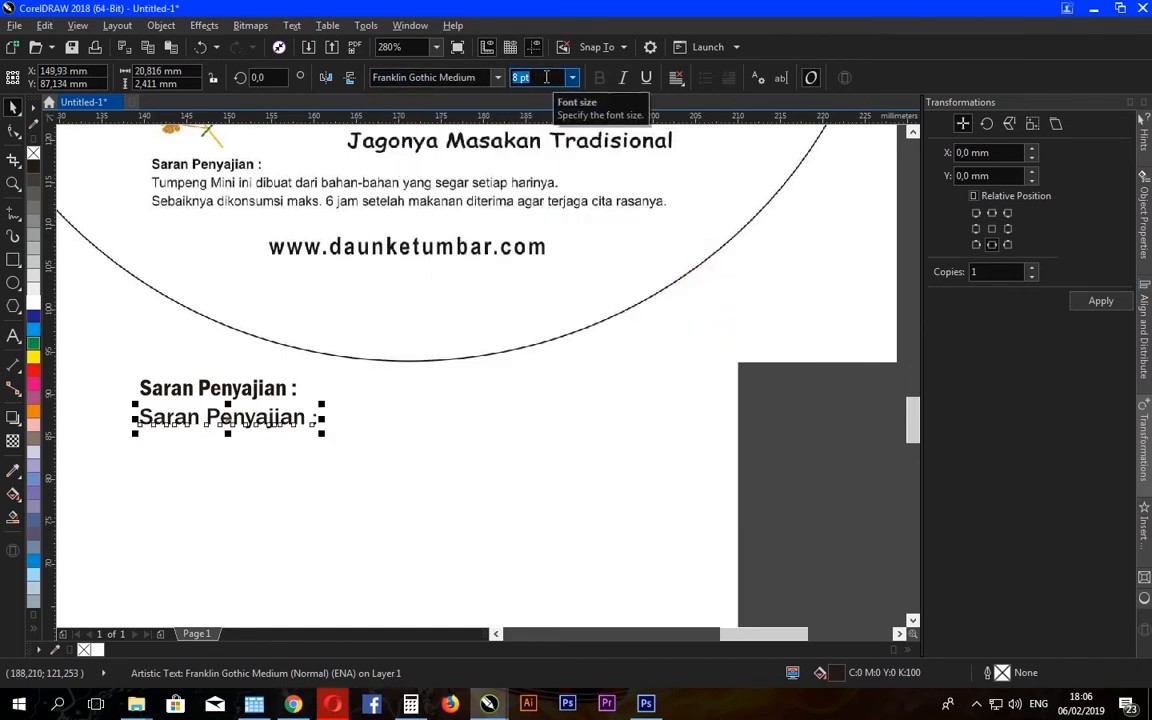
pyautogui.press('Return')
# - Replace the copy's text with the two-line serving notes from the reference, from "Tumpeng Mini ini dibuat" to "cita rasanya."
pyautogui.hotkey('ctrl', 'a')
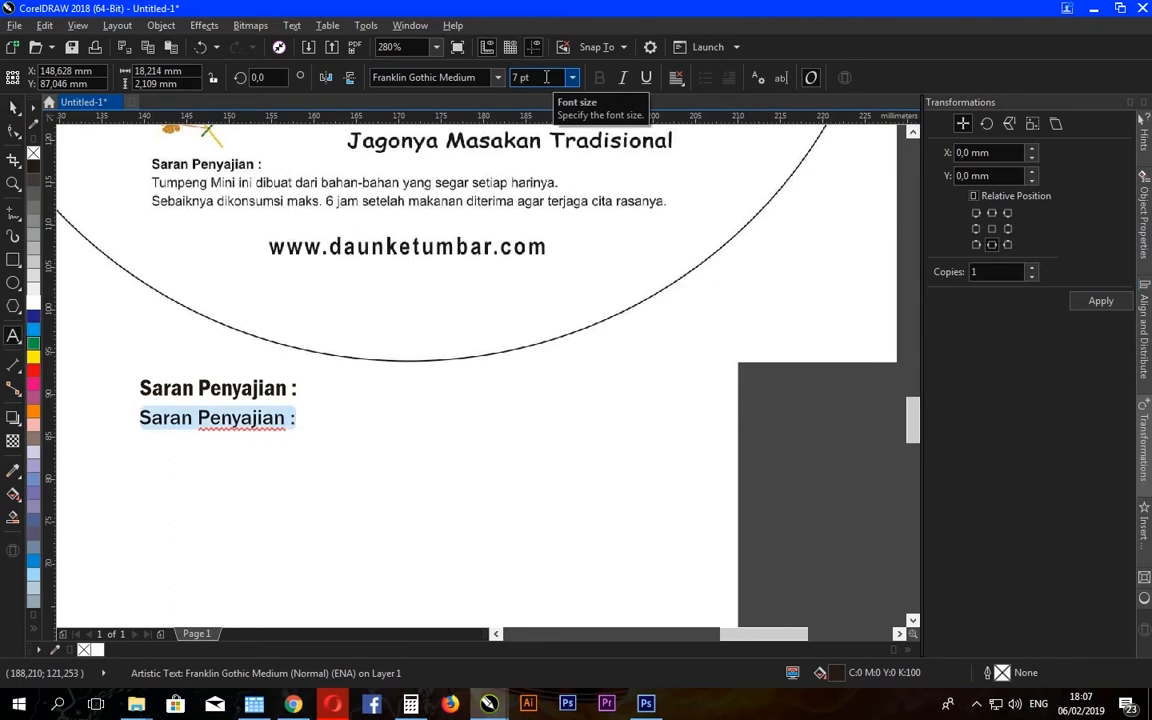
pyautogui.write('Tum')
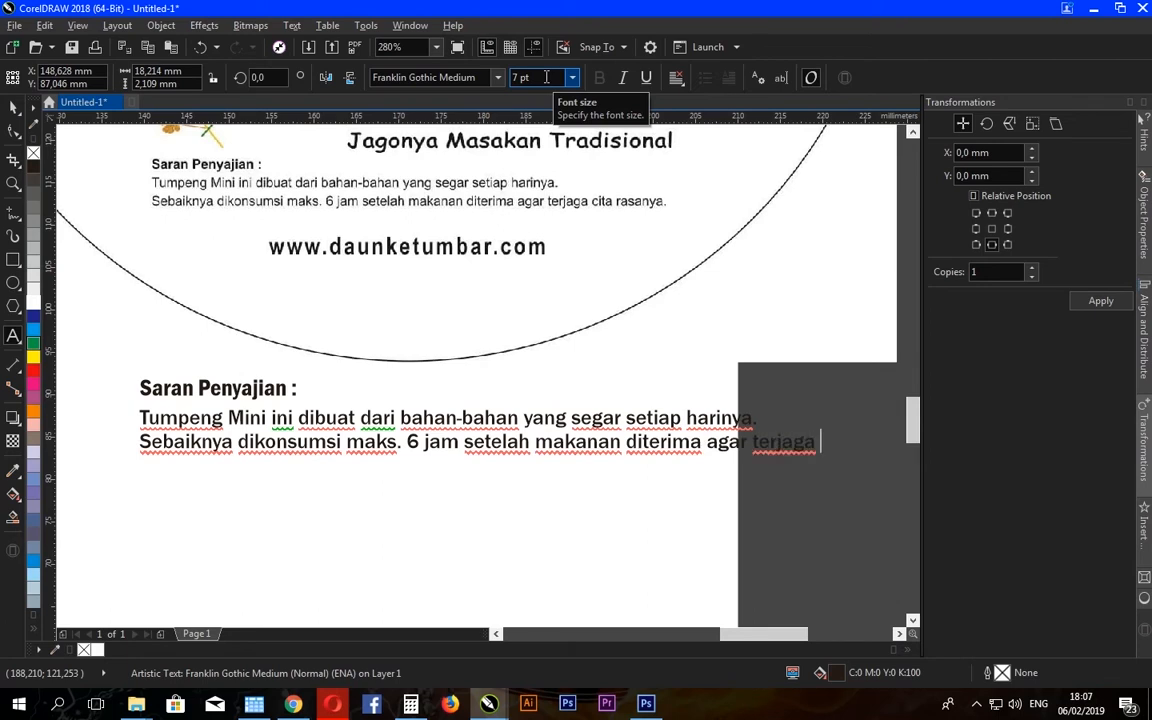
pyautogui.write('nya.')
pyautogui.hotkey('ctrl', 'space')
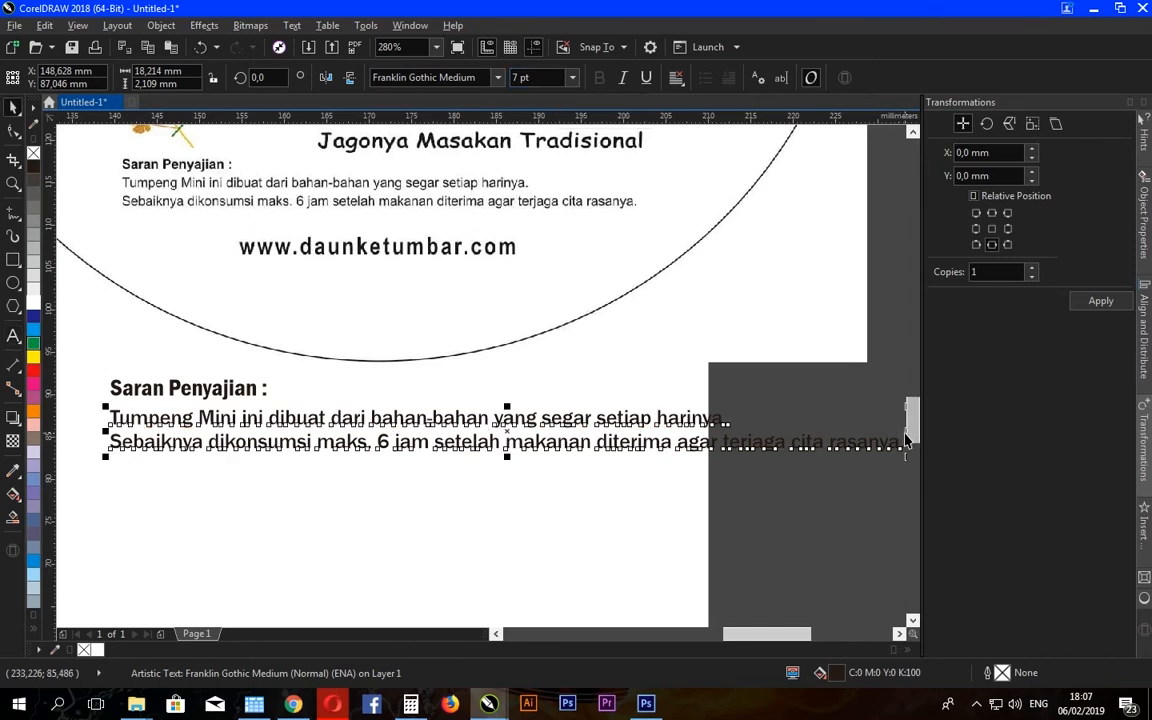
# - Narrow the serving notes horizontally to about 83 mm wide and group them with the Saran Penyajian heading
pyautogui.click(899, 634)
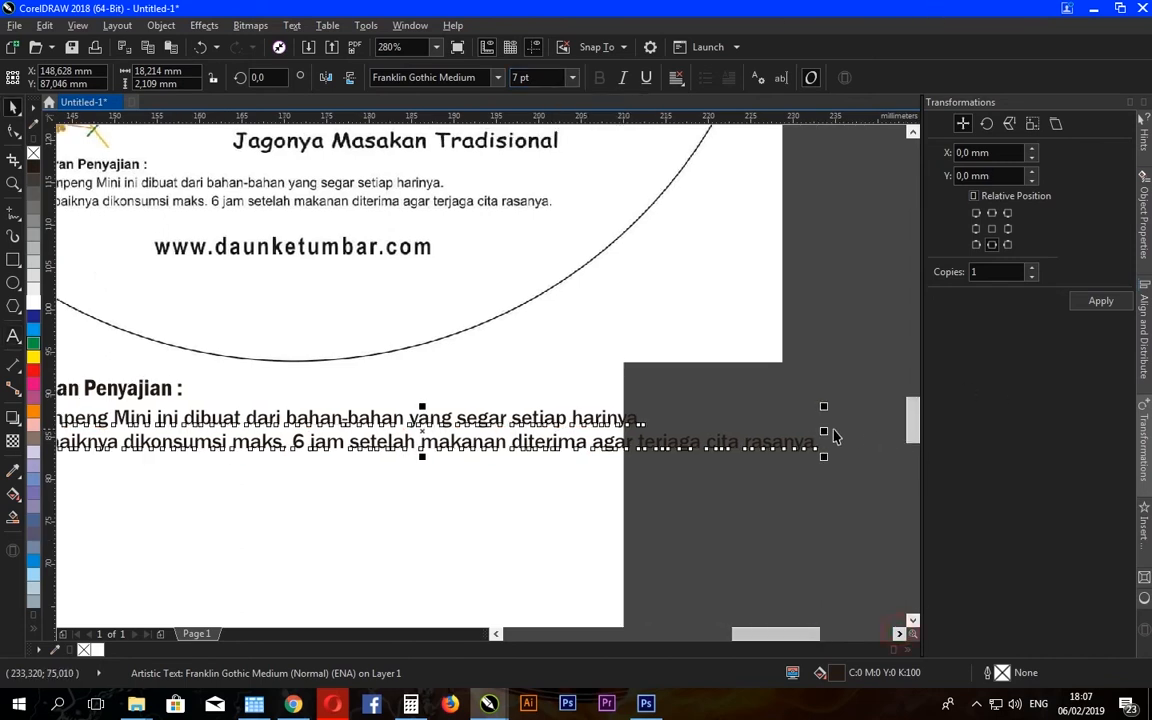
pyautogui.moveTo(784, 425); pyautogui.dragTo(738, 428)
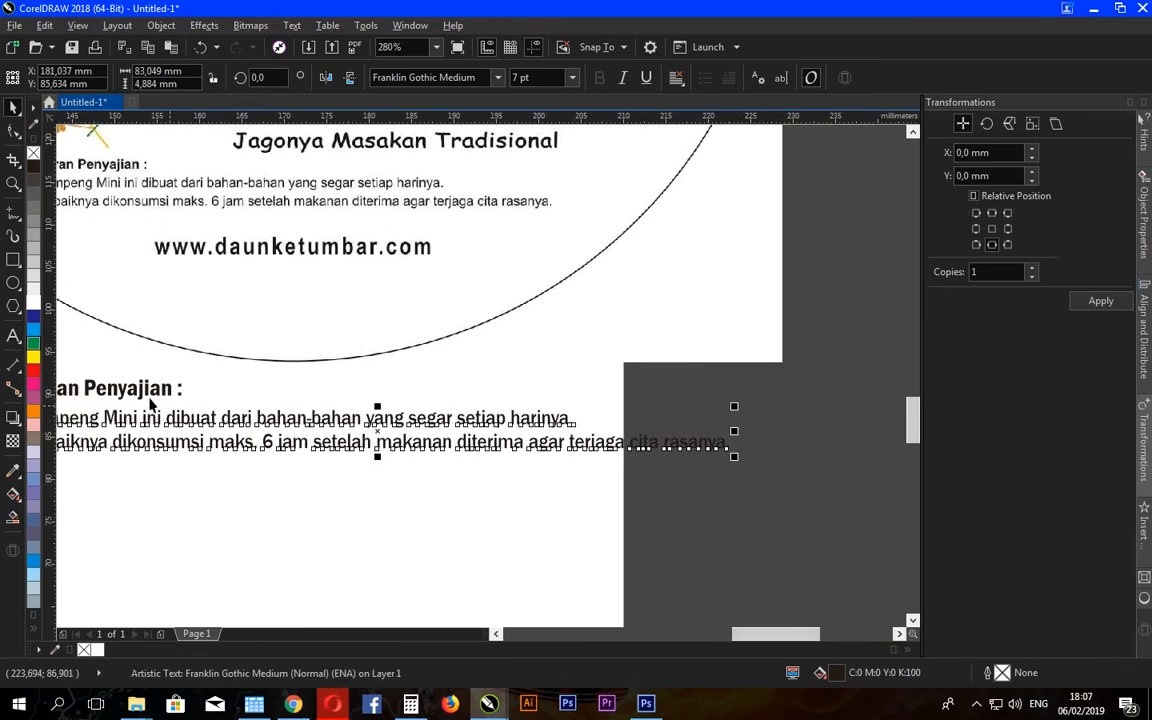
pyautogui.keyDown('shift'); pyautogui.click(147, 395); pyautogui.keyUp('shift')
pyautogui.scroll(-1, 364, 364)
pyautogui.hotkey('ctrl', 'g')
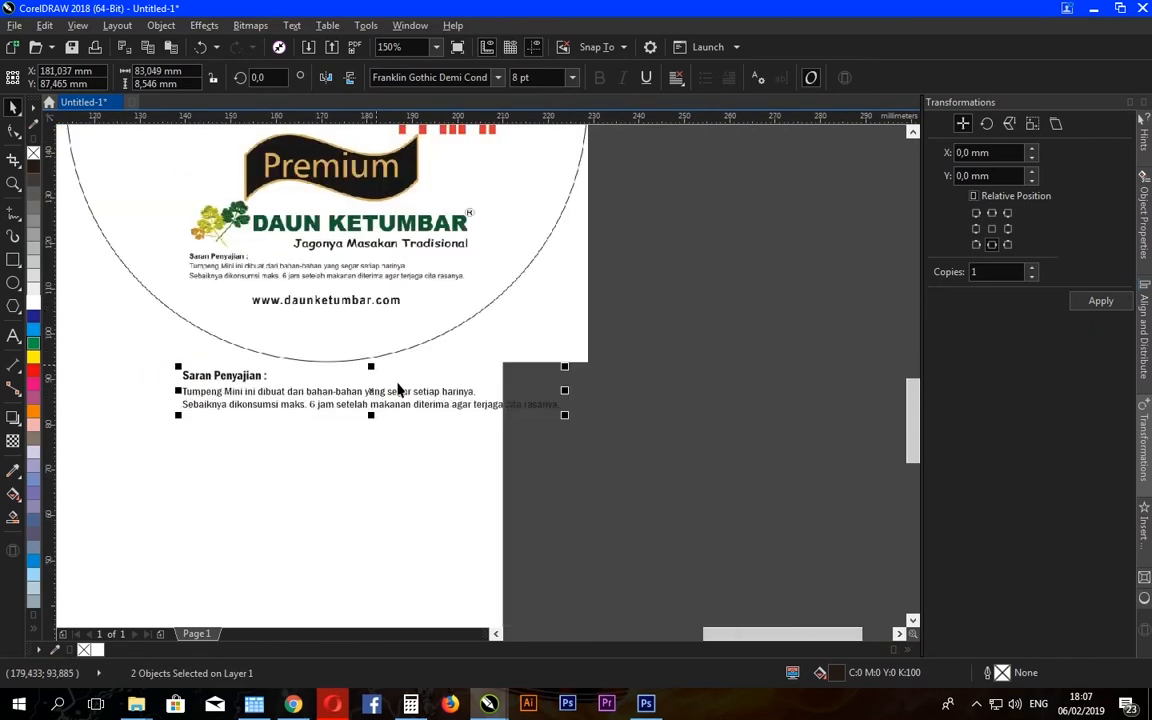
# - Move the serving text group into the redesigned label, just below the Daun Ketumbar logo
pyautogui.scroll(-1, 403, 381)
pyautogui.scroll(2, 540, 457)
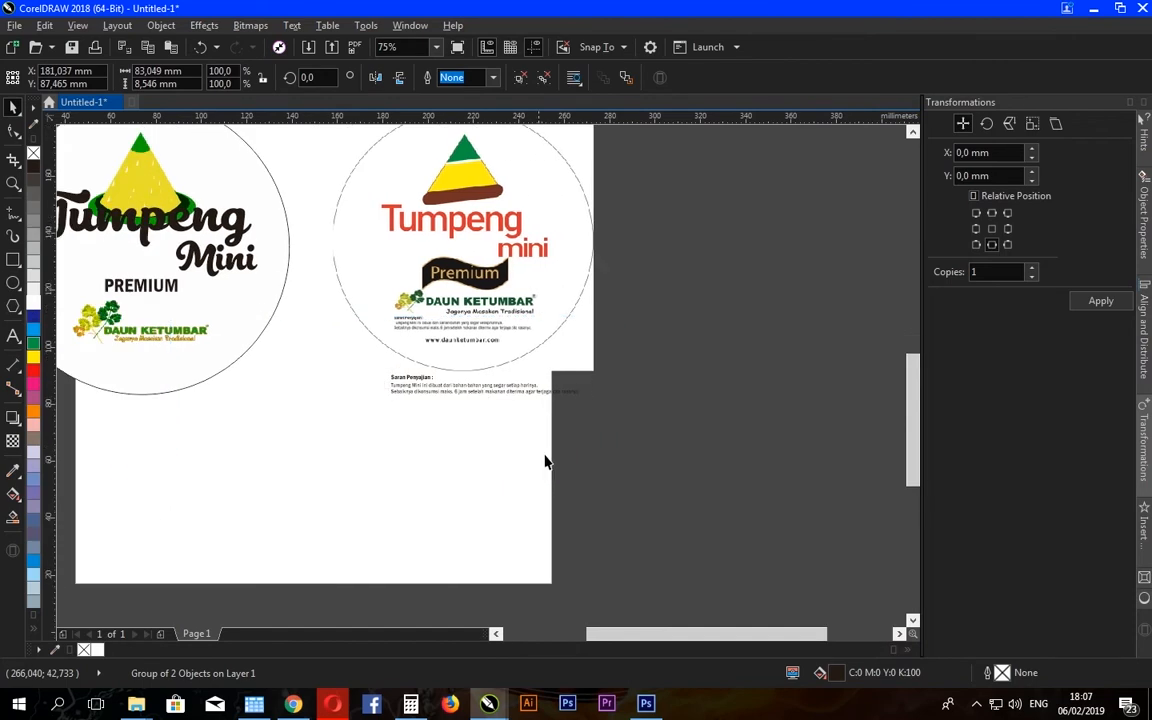
pyautogui.moveTo(591, 417); pyautogui.dragTo(187, 380)
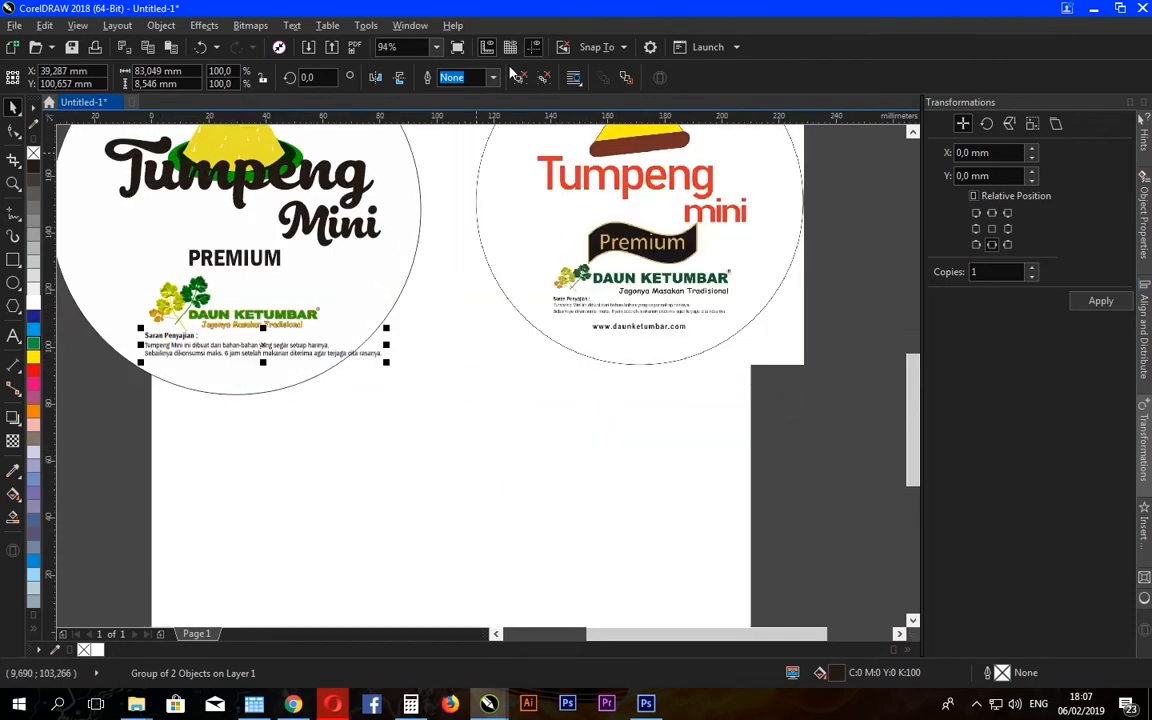
# - Scale the serving text group down to about the logo's width and center it horizontally in the circle
pyautogui.moveTo(360, 367); pyautogui.dragTo(318, 350)
pyautogui.click(406, 414)
pyautogui.click(278, 345)
pyautogui.moveTo(321, 357); pyautogui.dragTo(366, 325)
pyautogui.press('c')
pyautogui.click(494, 400)
# - Examine the image quality of the Daun Ketumbar logo in the redesigned label up close
pyautogui.press('F2')
pyautogui.moveTo(100, 262); pyautogui.dragTo(692, 445)
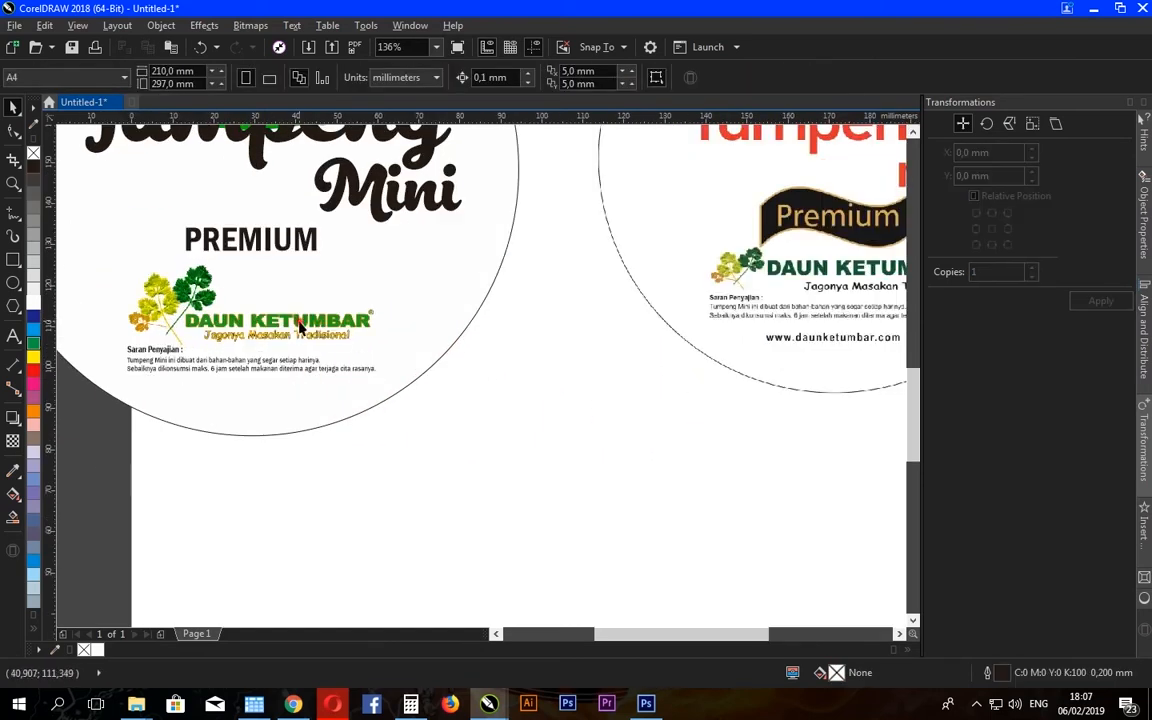
pyautogui.click(299, 327)
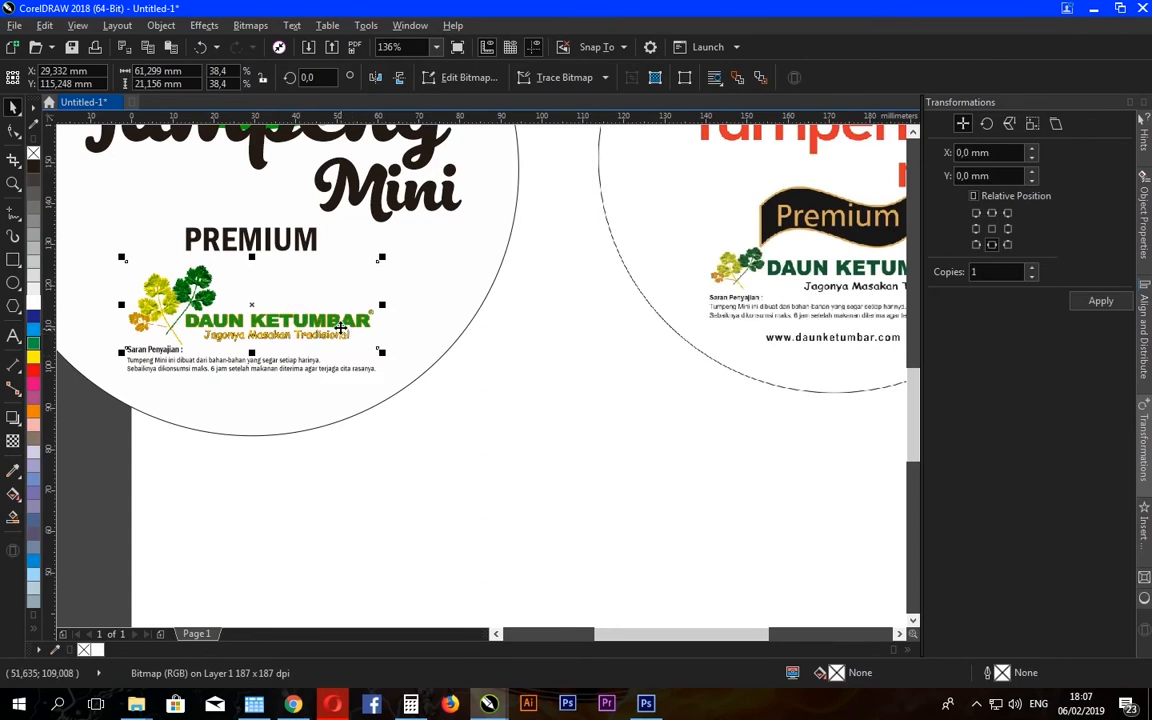
pyautogui.moveTo(214, 412); pyautogui.dragTo(105, 405)
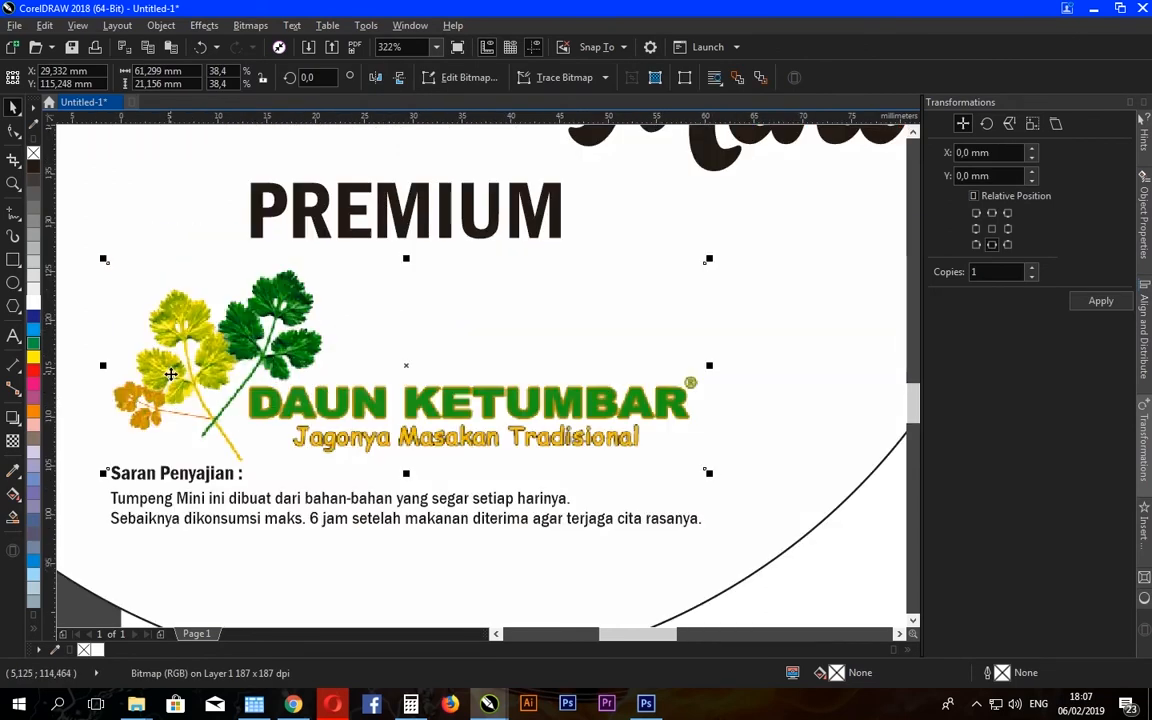
pyautogui.scroll(-2, 293, 380)
pyautogui.scroll(5, 275, 388)
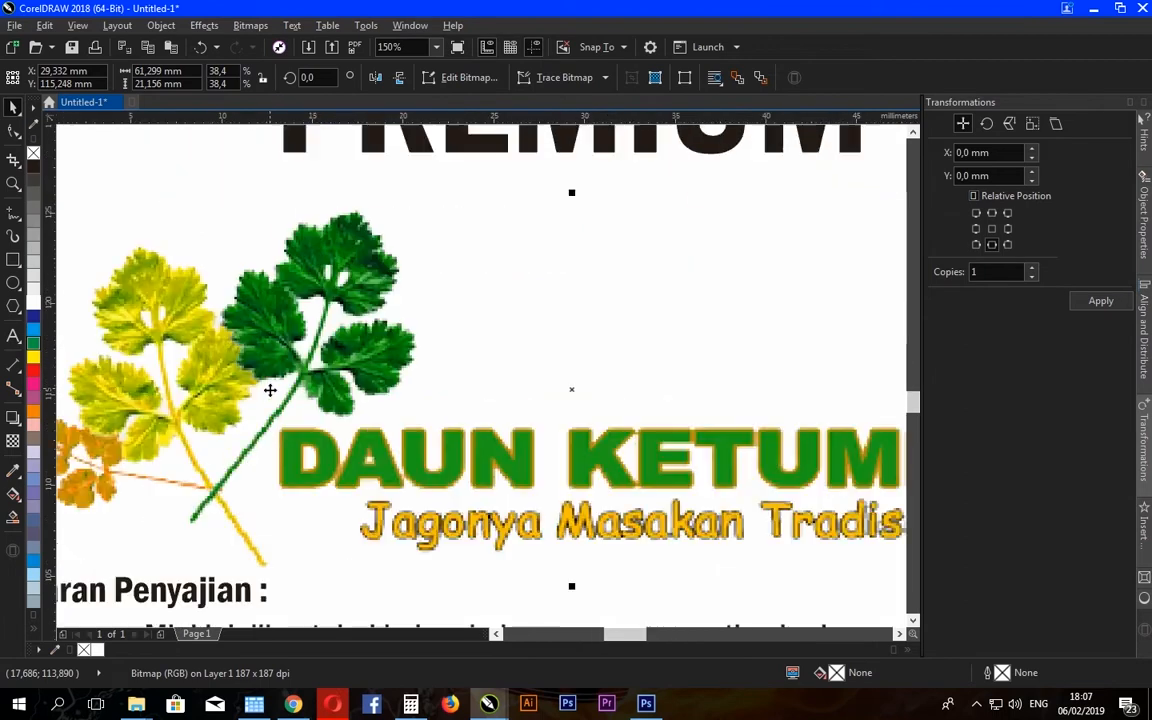
pyautogui.scroll(-1, 270, 390)
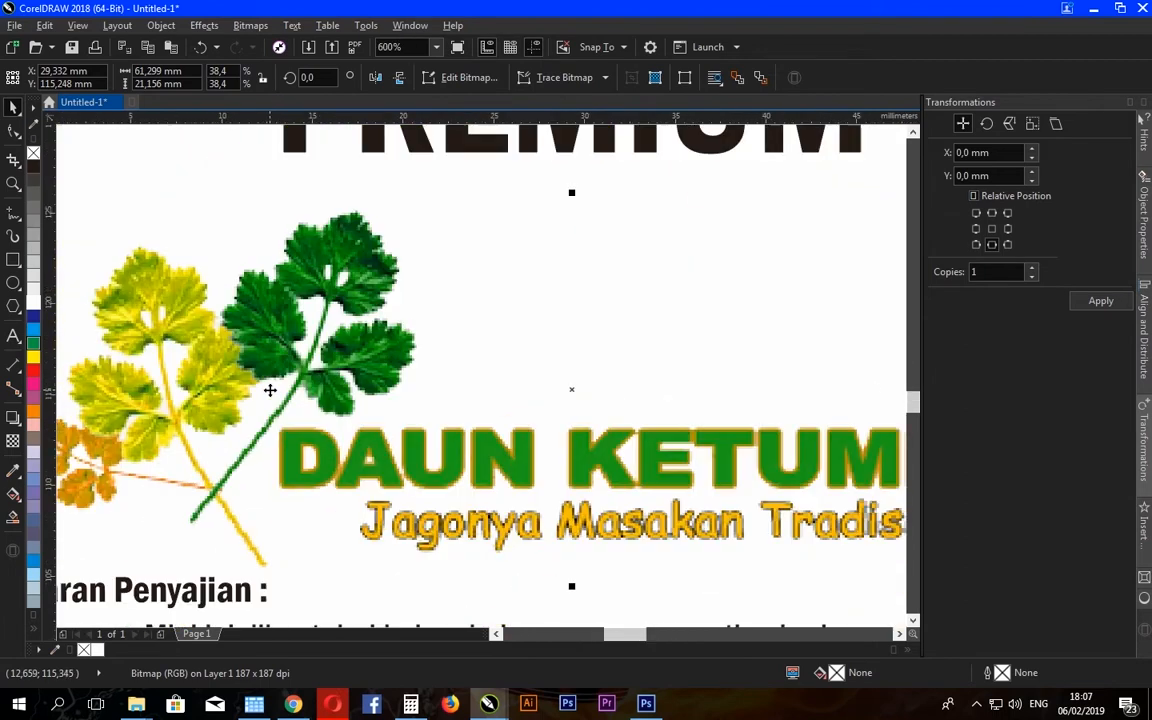
# - Switch to Chrome, look through the "logo daun ketumbar" image results for a sharper logo, and return to CorelDRAW
pyautogui.click(295, 704)
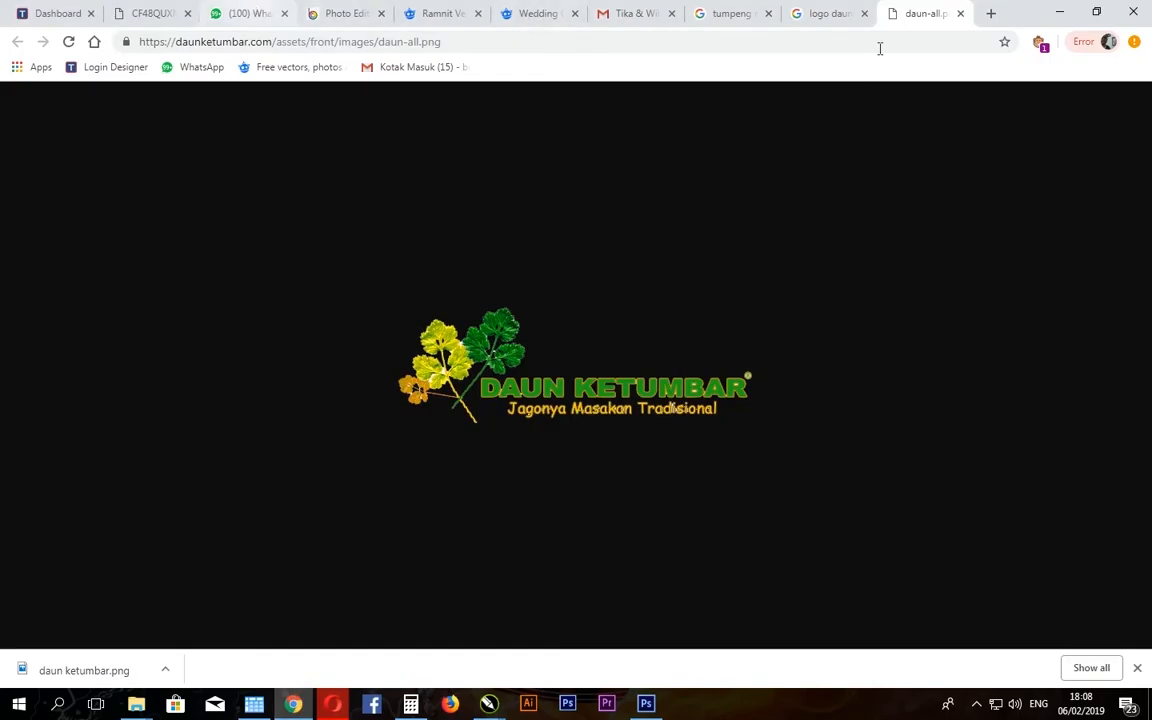
pyautogui.click(842, 15)
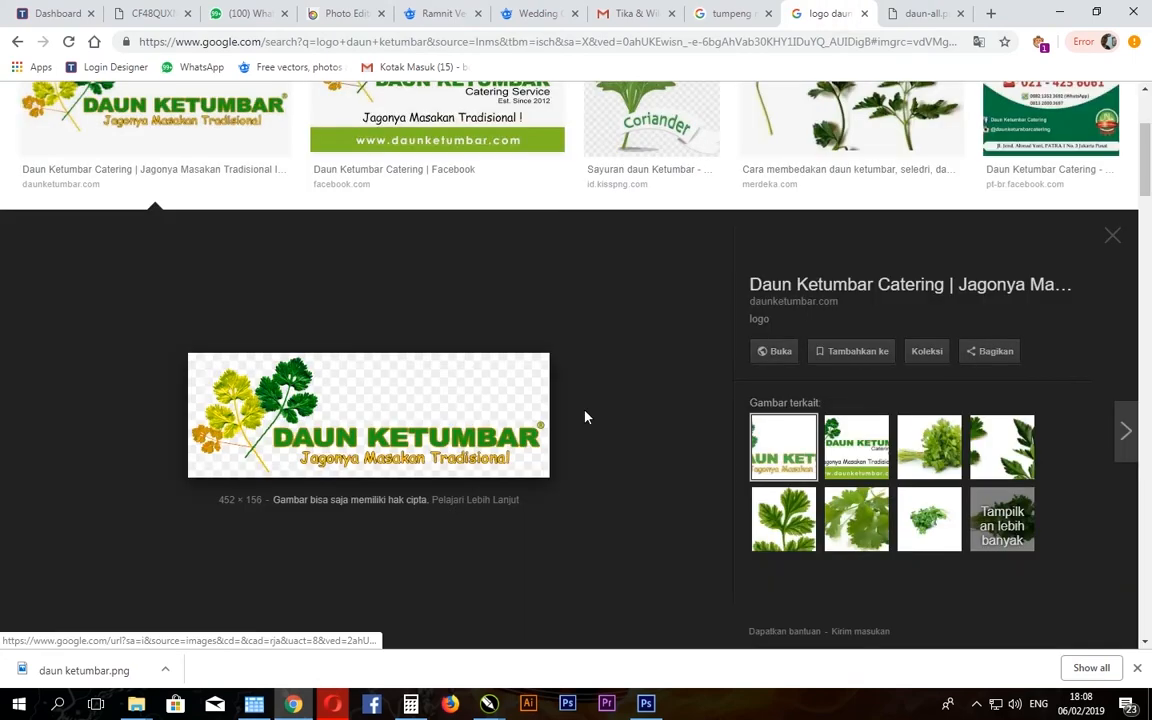
pyautogui.click(856, 447)
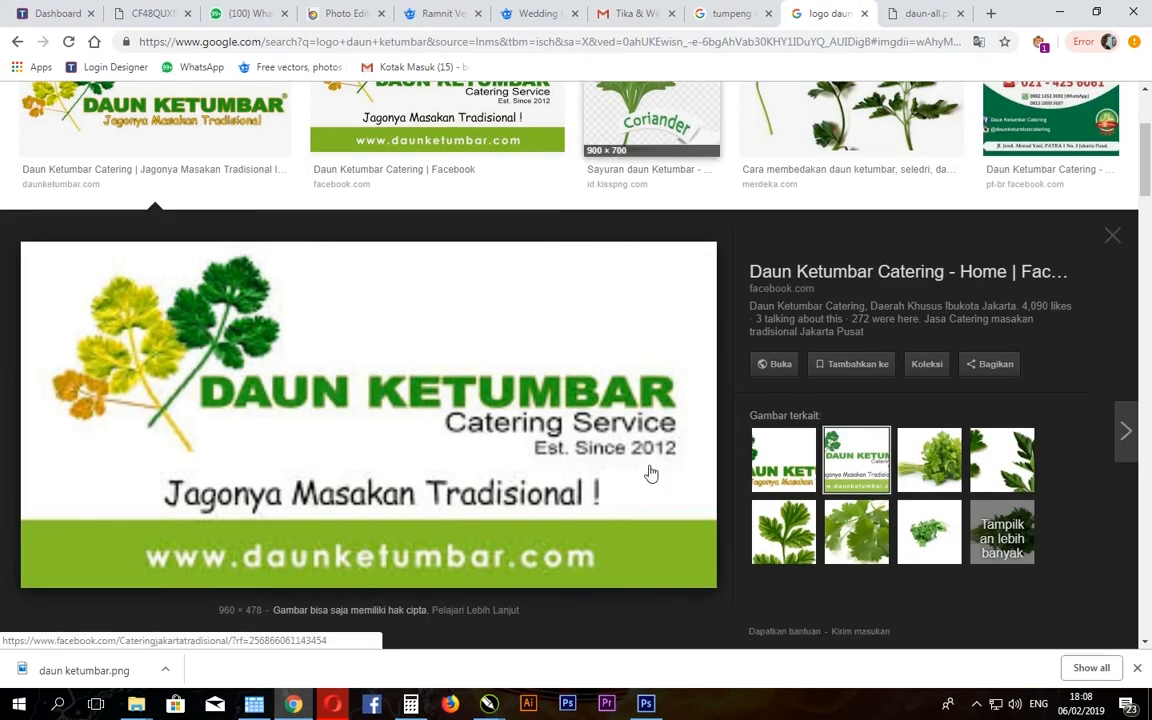
pyautogui.scroll(-1, 1012, 378)
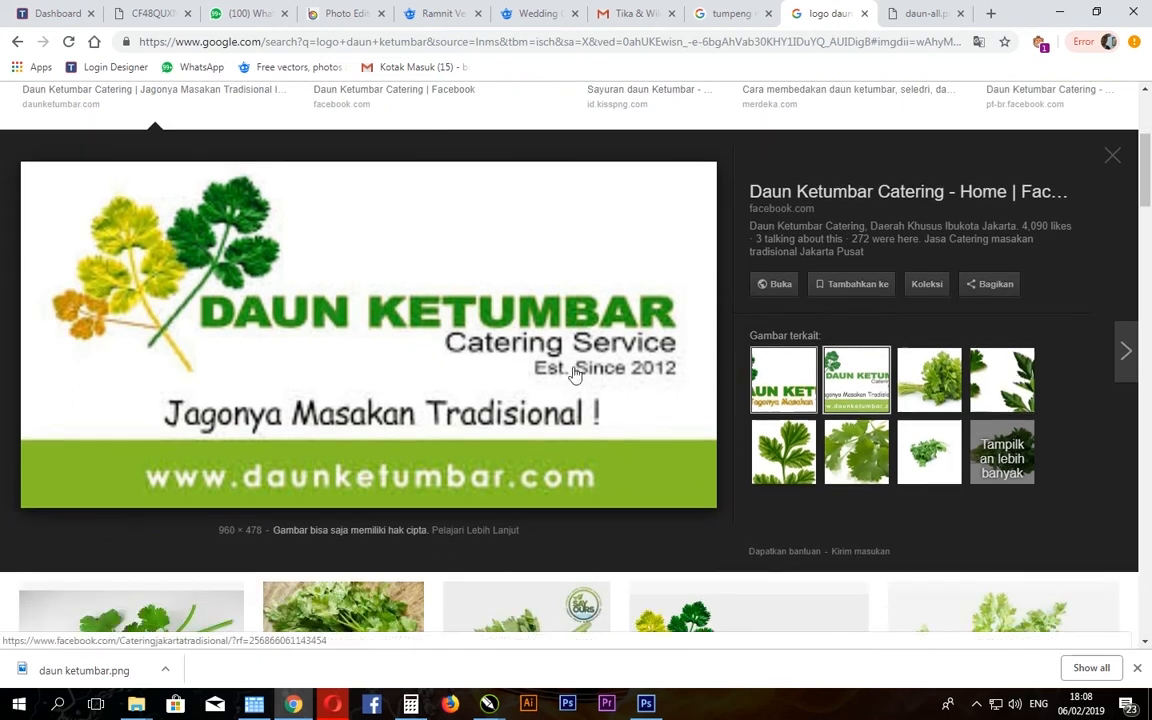
pyautogui.scroll(-5, 560, 390)
pyautogui.scroll(-10, 560, 390)
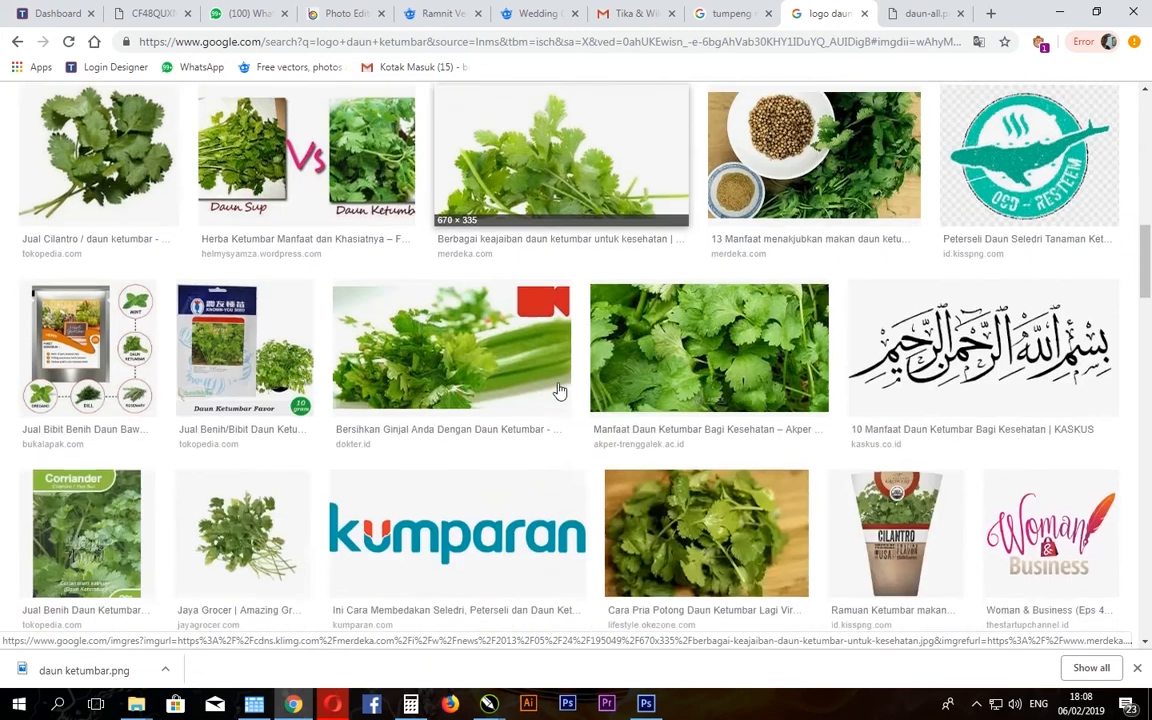
pyautogui.scroll(-5, 556, 395)
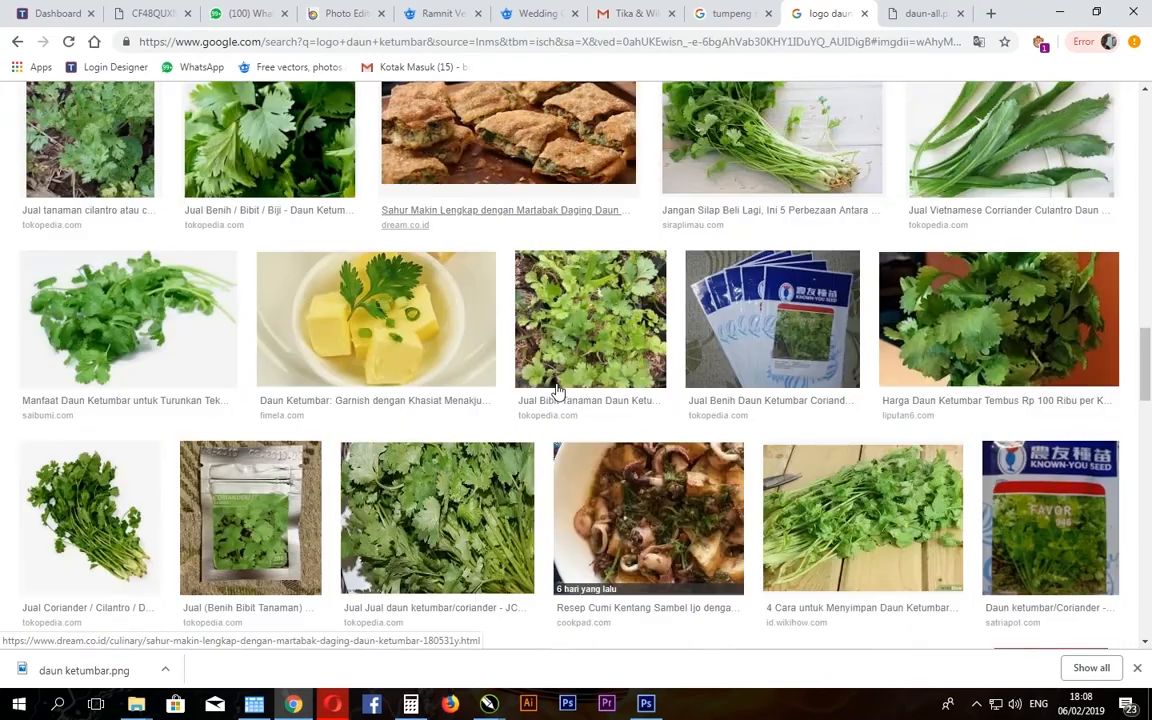
pyautogui.moveTo(1143, 424); pyautogui.dragTo(1148, 148)
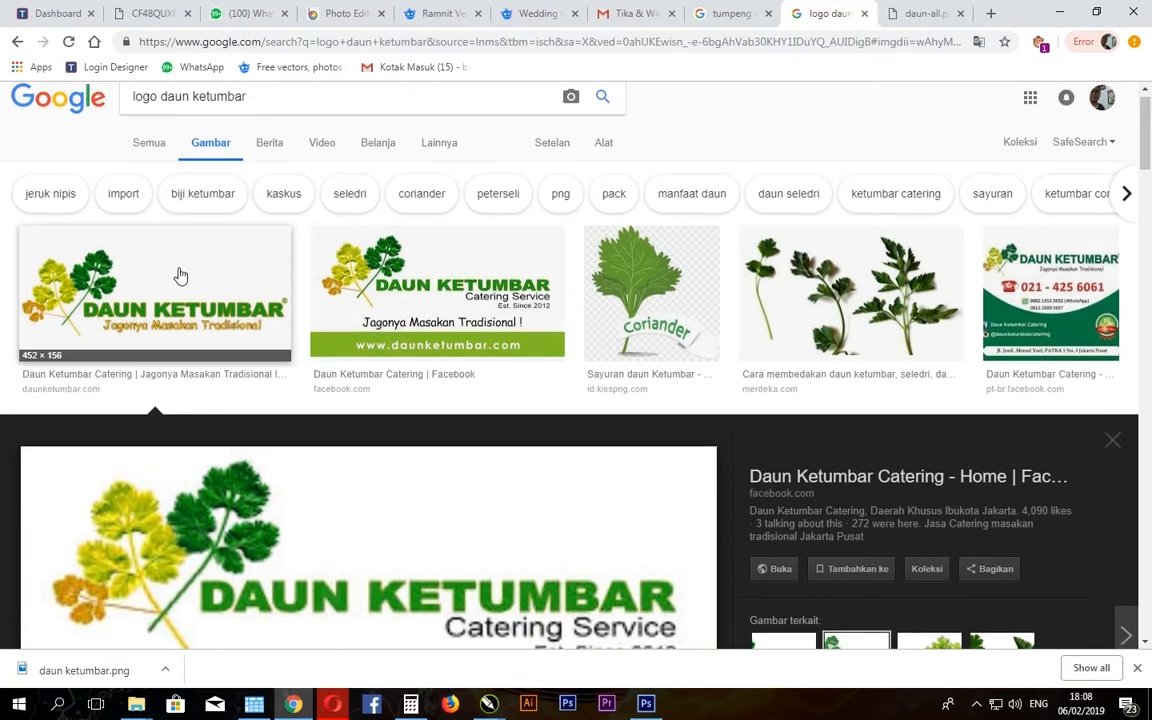
pyautogui.click(126, 270)
pyautogui.click(980, 258)
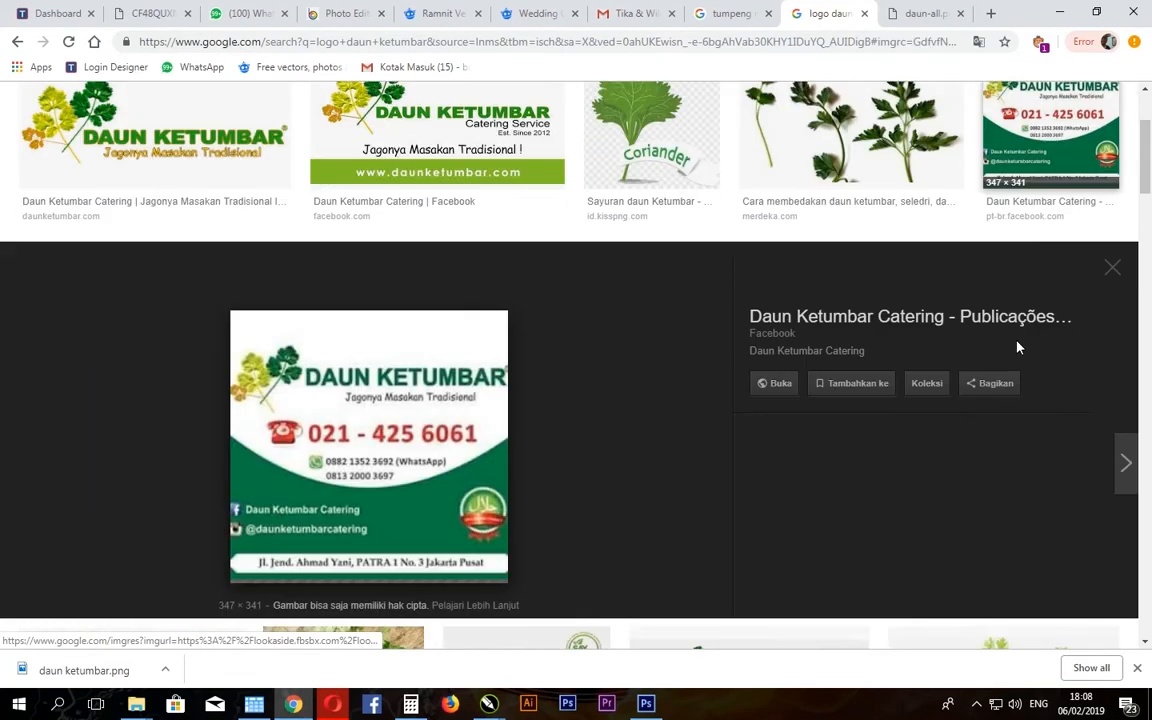
pyautogui.scroll(-2, 754, 405)
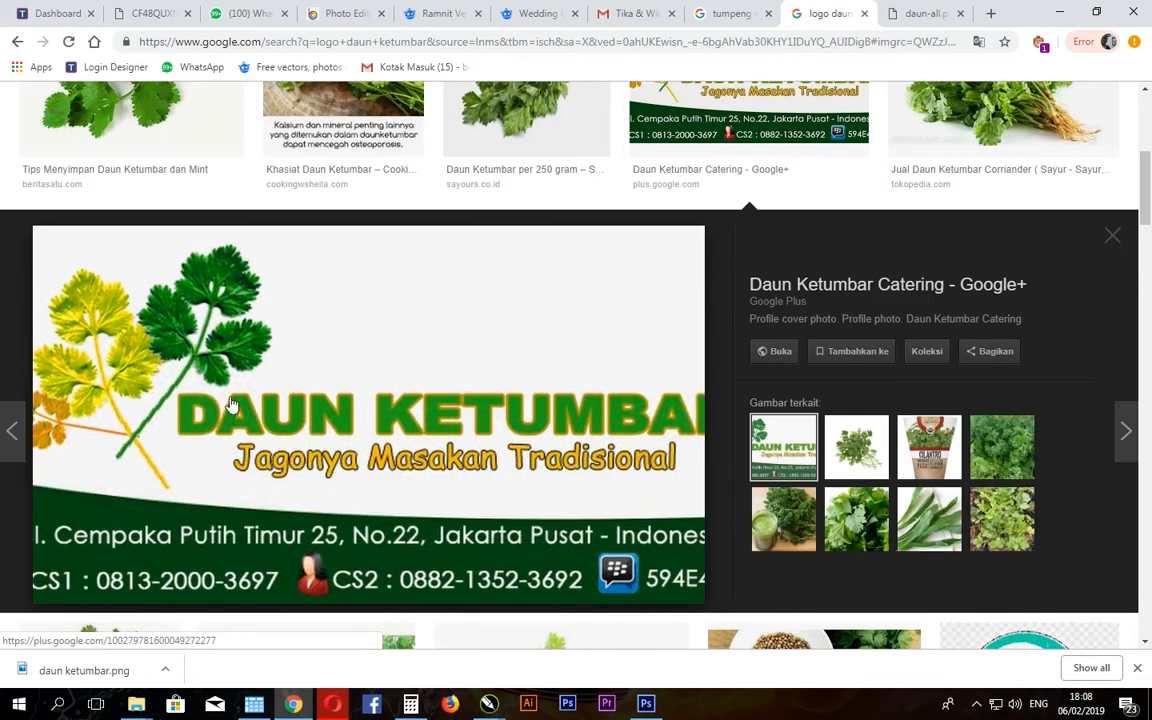
pyautogui.hotkey('alt', 'Tab')
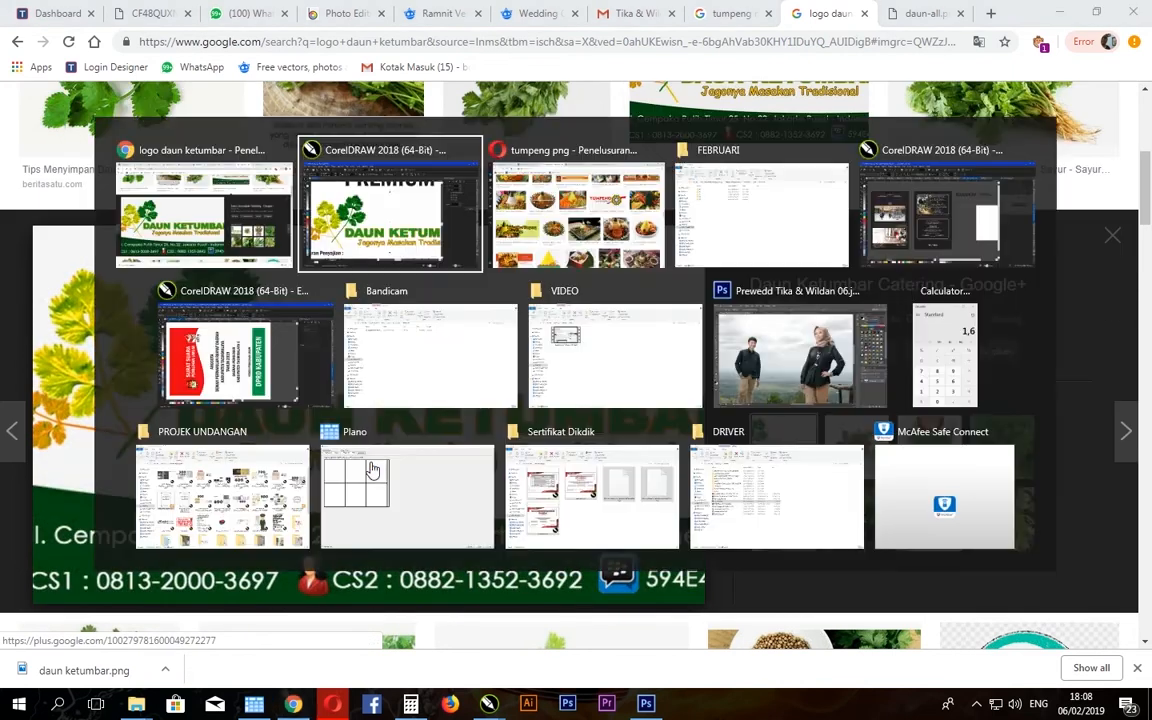
pyautogui.scroll(-3, 330, 344)
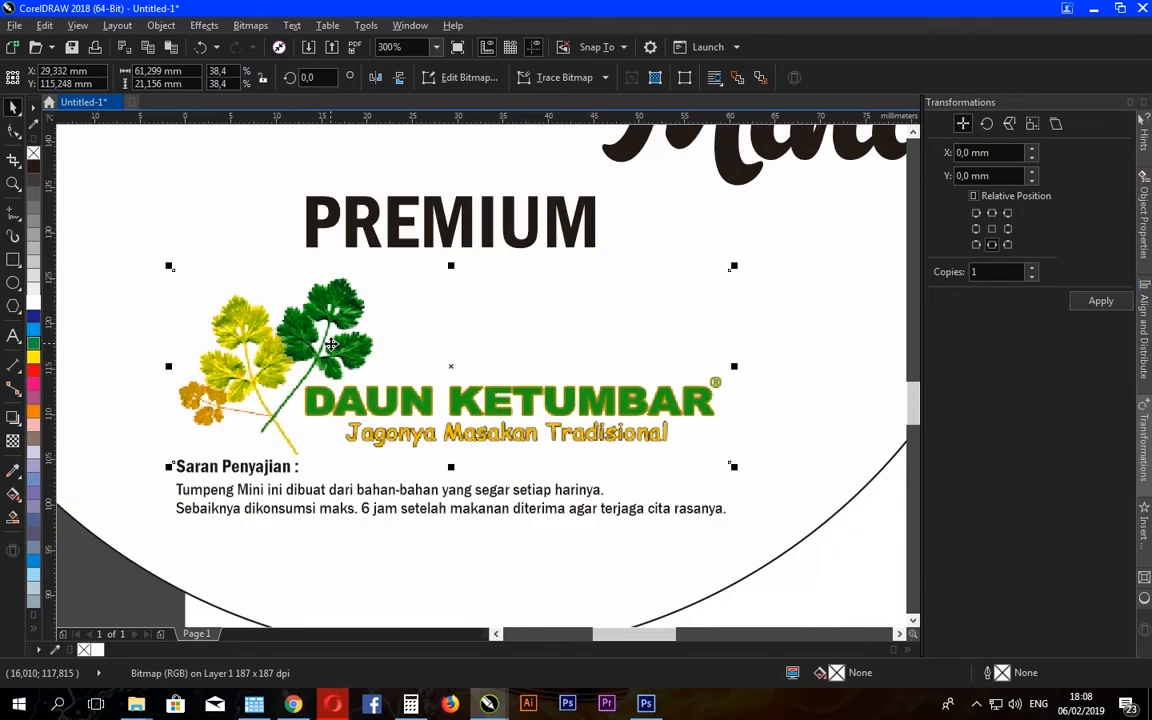
pyautogui.click(434, 425)
pyautogui.click(457, 457)
pyautogui.click(615, 527)
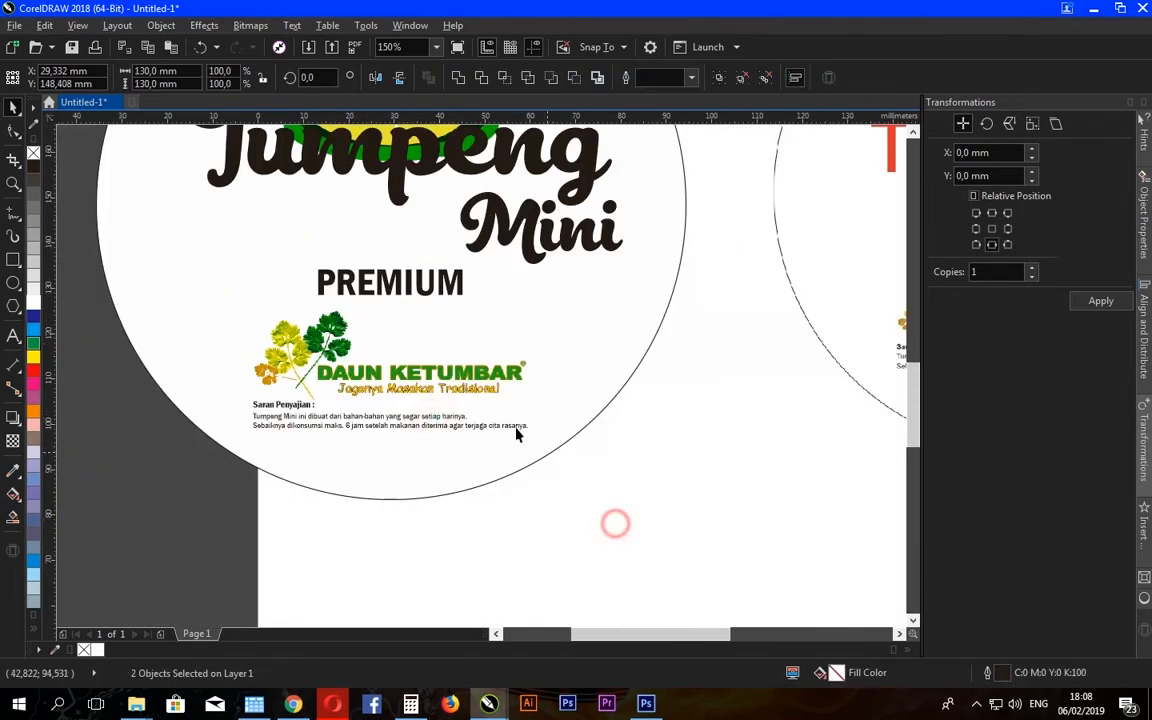
pyautogui.scroll(-1, 409, 391)
pyautogui.press('F2')
pyautogui.moveTo(262, 337); pyautogui.dragTo(802, 521)
pyautogui.scroll(1, 820, 395)
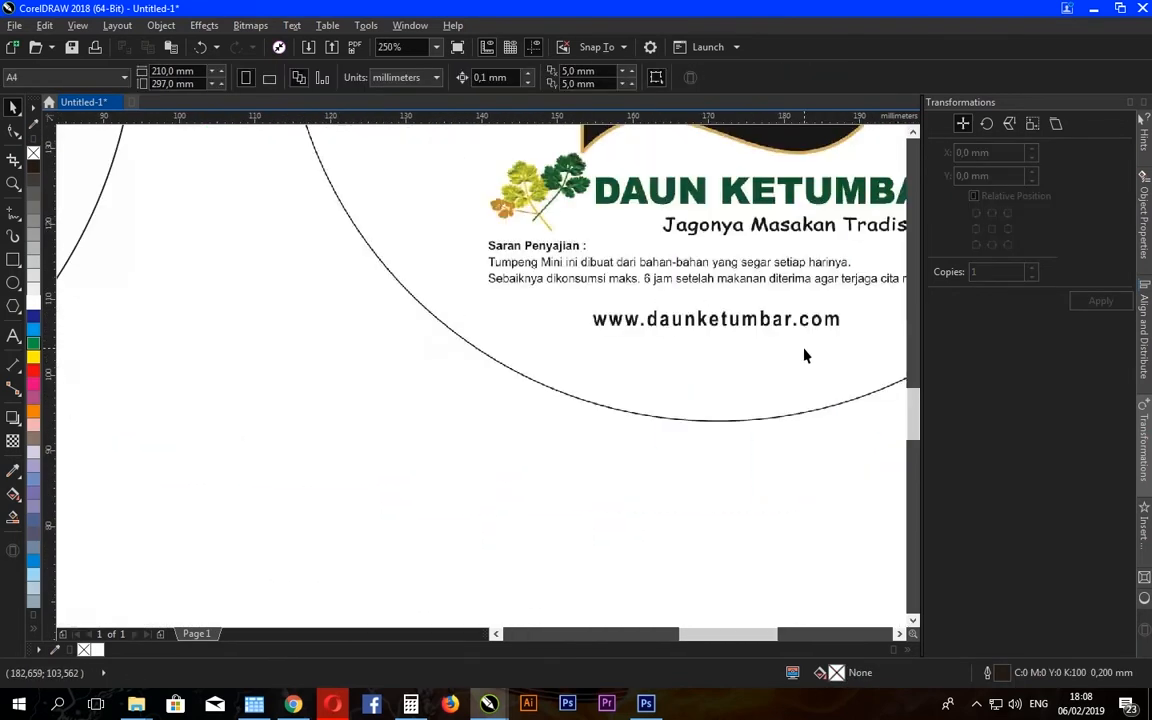
pyautogui.press('F8')
pyautogui.click(570, 457)
pyautogui.write('WWW')
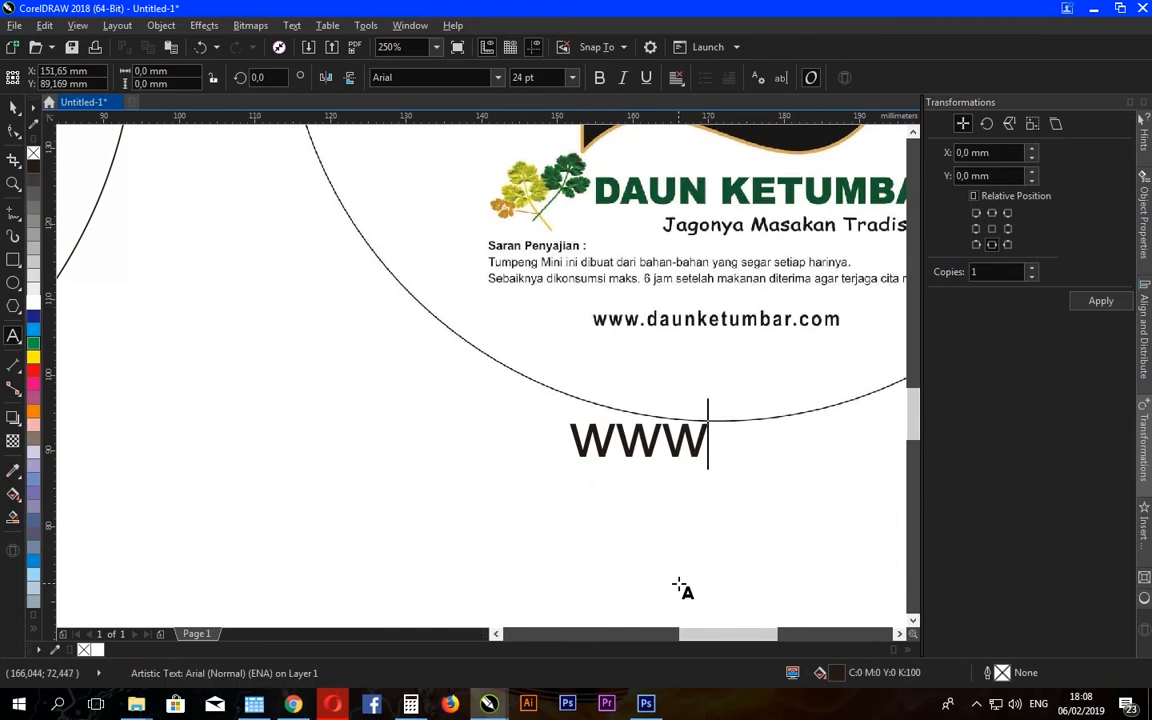
pyautogui.write('.daun')
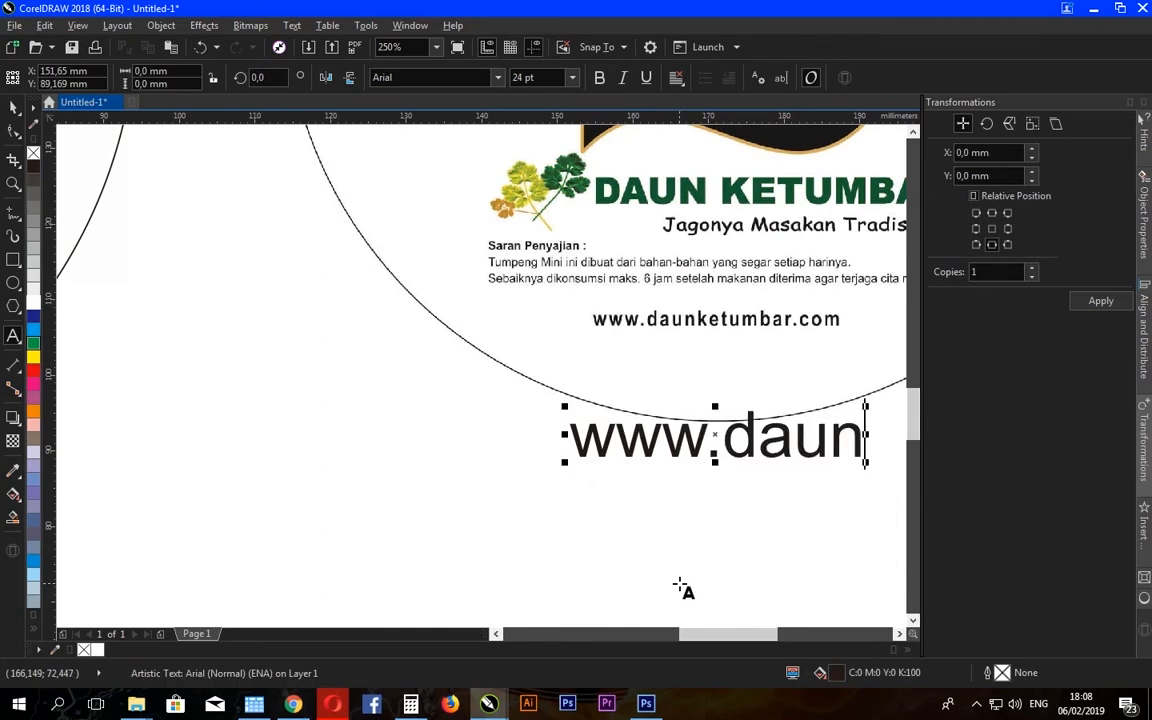
pyautogui.write('ketumbar.c')
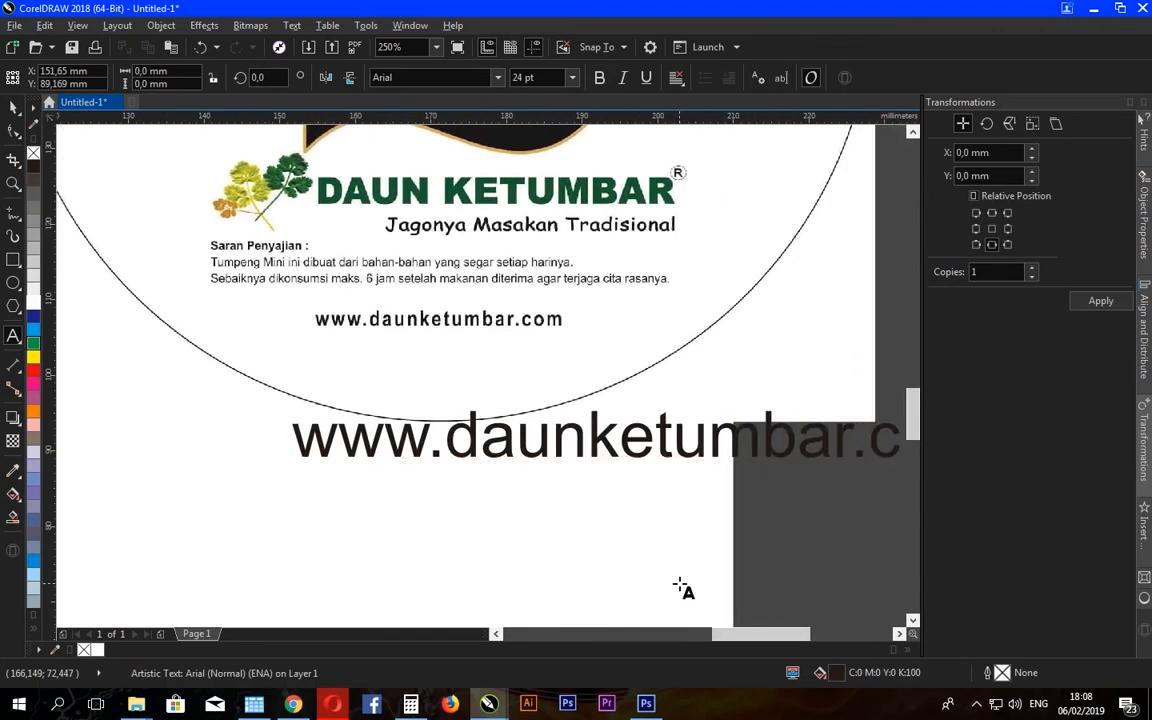
pyautogui.write('om')
pyautogui.hotkey('ctrl', 'space')
# - Set the web address in Franklin Gothic Medium at 12 pt and place it below the serving notes in the redesigned label
pyautogui.click(496, 78)
pyautogui.click(503, 123)
pyautogui.scroll(-2, 558, 432)
pyautogui.moveTo(558, 432); pyautogui.dragTo(282, 434)
pyautogui.press('F2')
pyautogui.moveTo(417, 368); pyautogui.dragTo(149, 498)
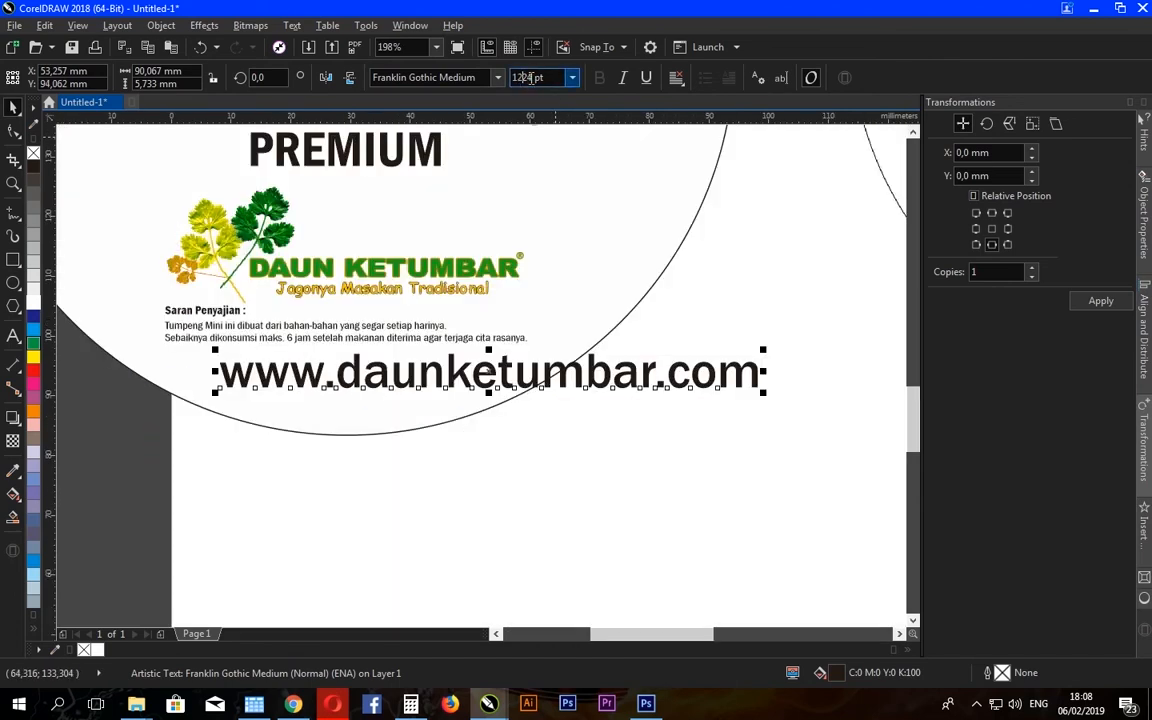
pyautogui.press('Return')
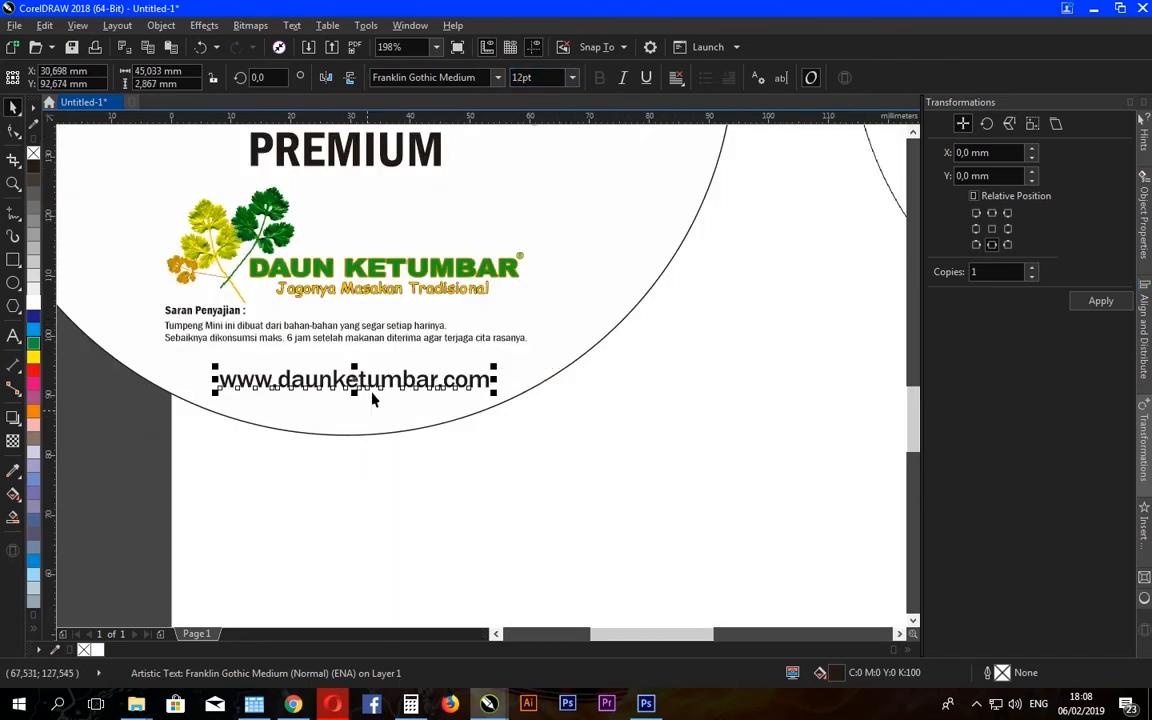
# - Set the web address to 8 pt, centre it horizontally in the redesigned label, and nudge it just below the serving notes
pyautogui.moveTo(351, 379); pyautogui.dragTo(347, 378)
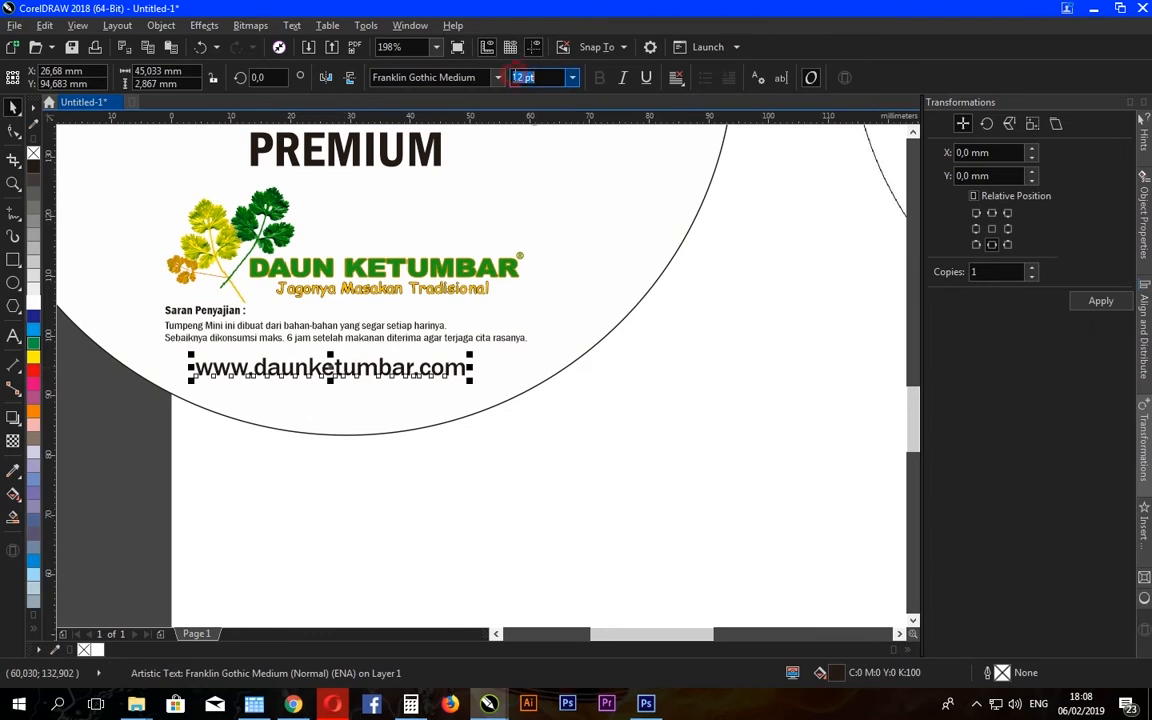
pyautogui.write('8')
pyautogui.press('Return')
pyautogui.keyDown('shift'); pyautogui.click(468, 375); pyautogui.keyUp('shift')
pyautogui.press('c')
pyautogui.click(569, 541)
pyautogui.moveTo(391, 374); pyautogui.dragTo(391, 368)
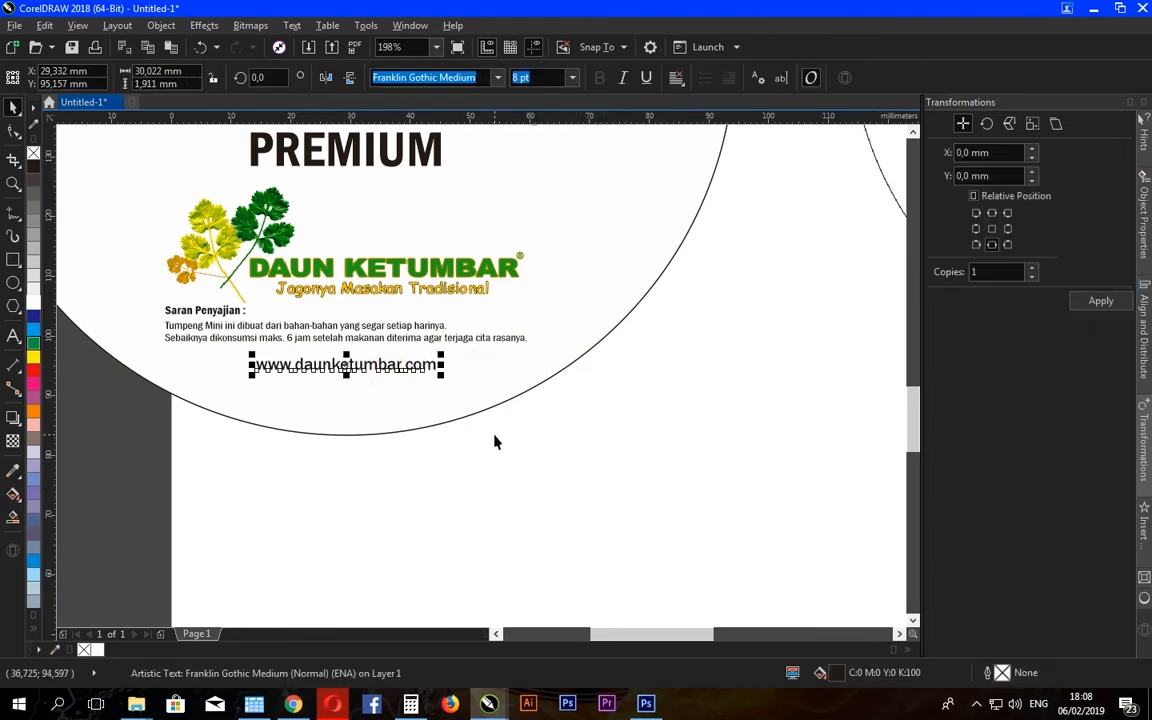
pyautogui.scroll(-3, 492, 441)
pyautogui.moveTo(597, 441); pyautogui.dragTo(275, 301)
pyautogui.click(665, 489)
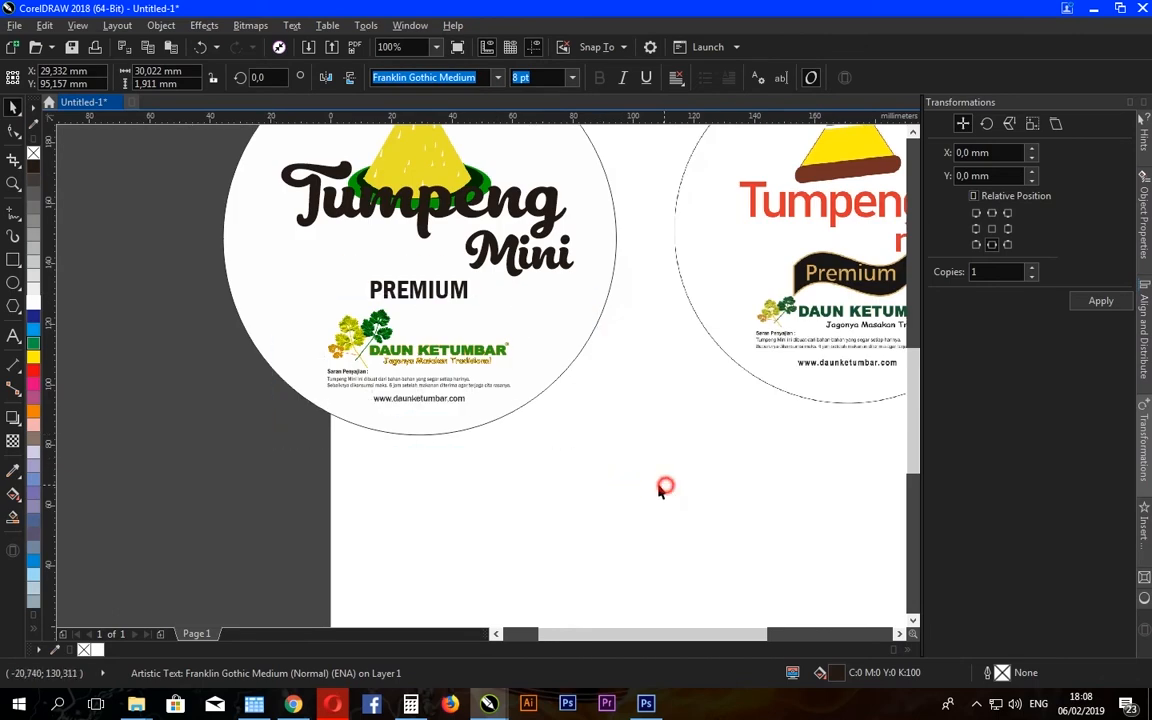
pyautogui.press('F4')
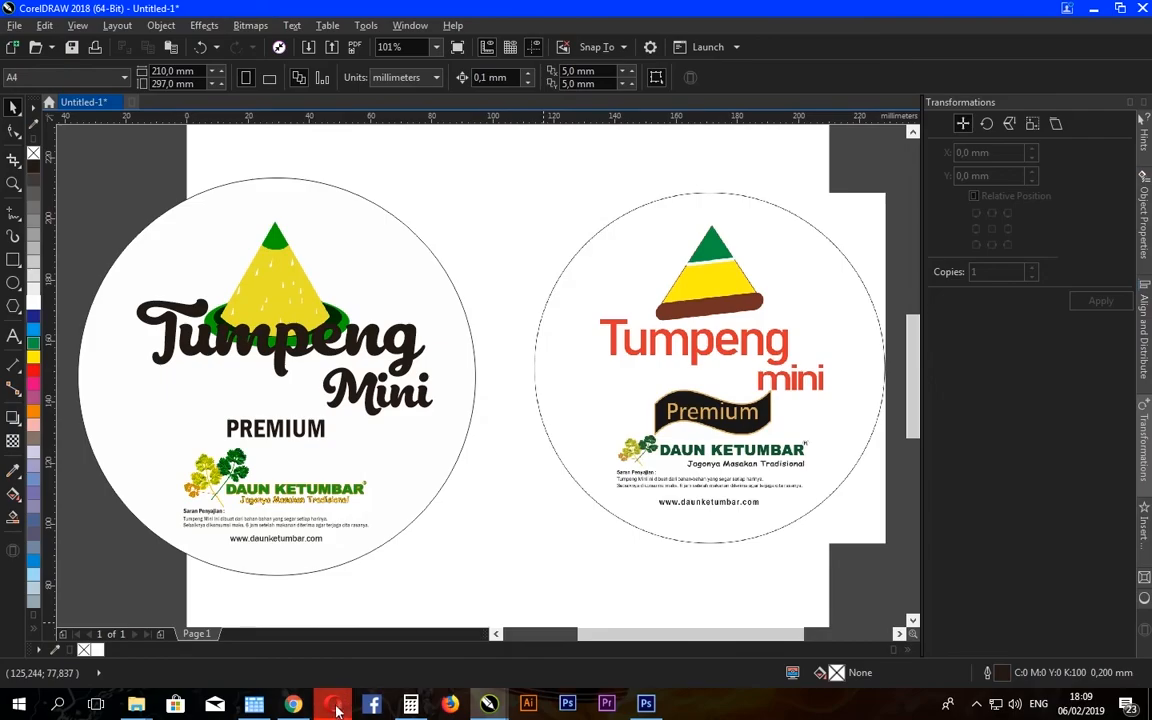
# - Switch to Chrome, search Freepik for "ribbon" and look through the ribbon graphics
pyautogui.click(293, 704)
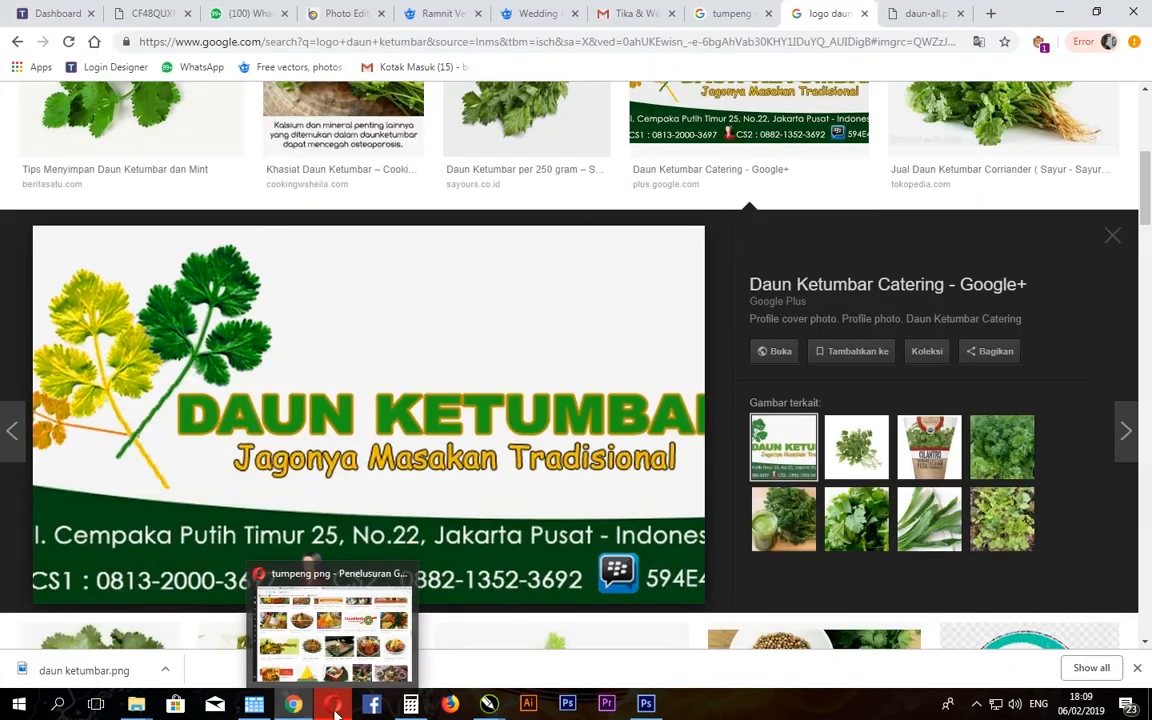
pyautogui.click(538, 14)
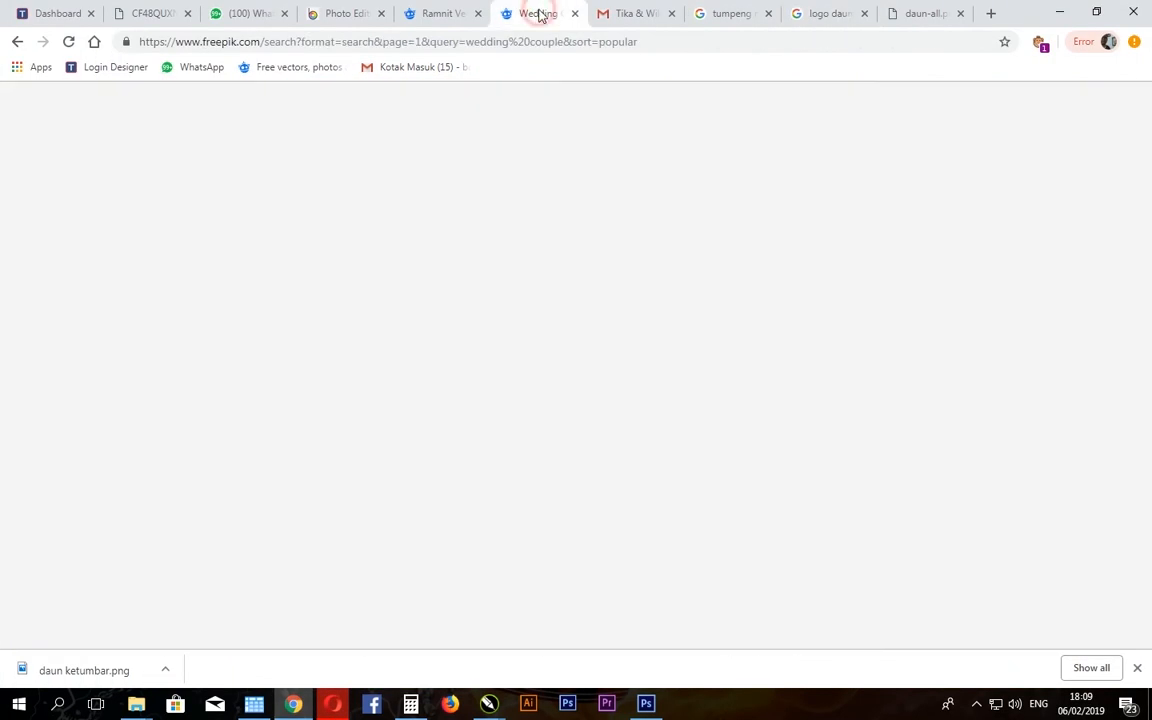
pyautogui.click(451, 15)
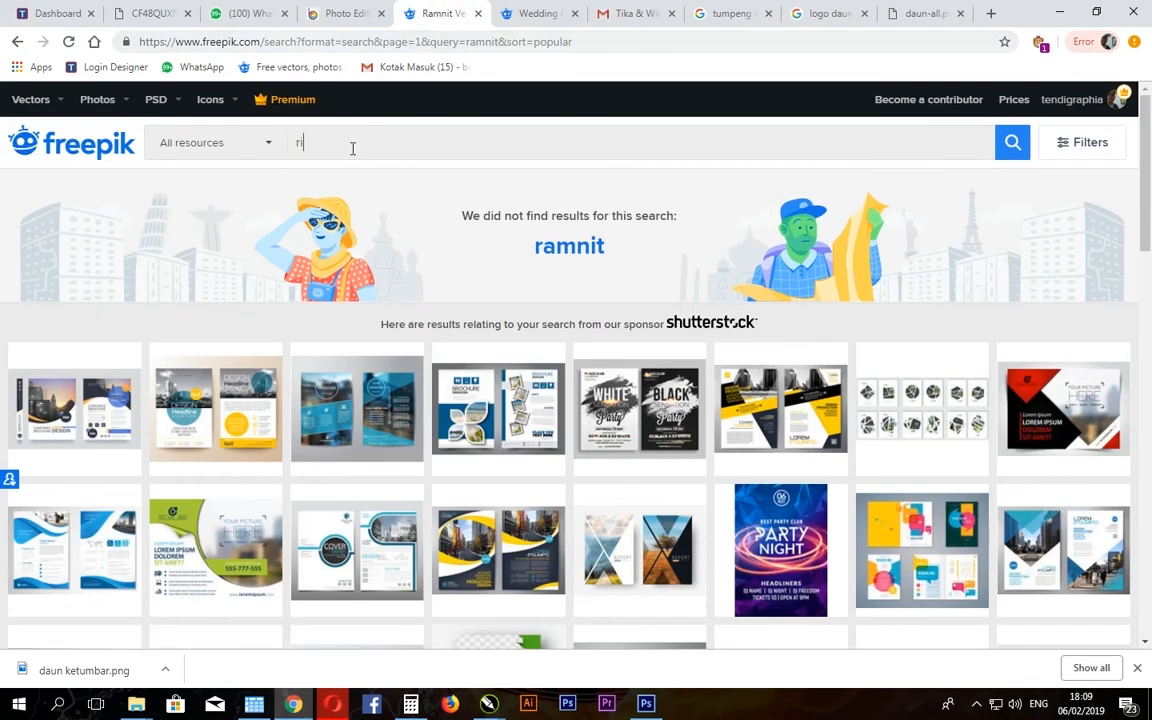
pyautogui.press('Return')
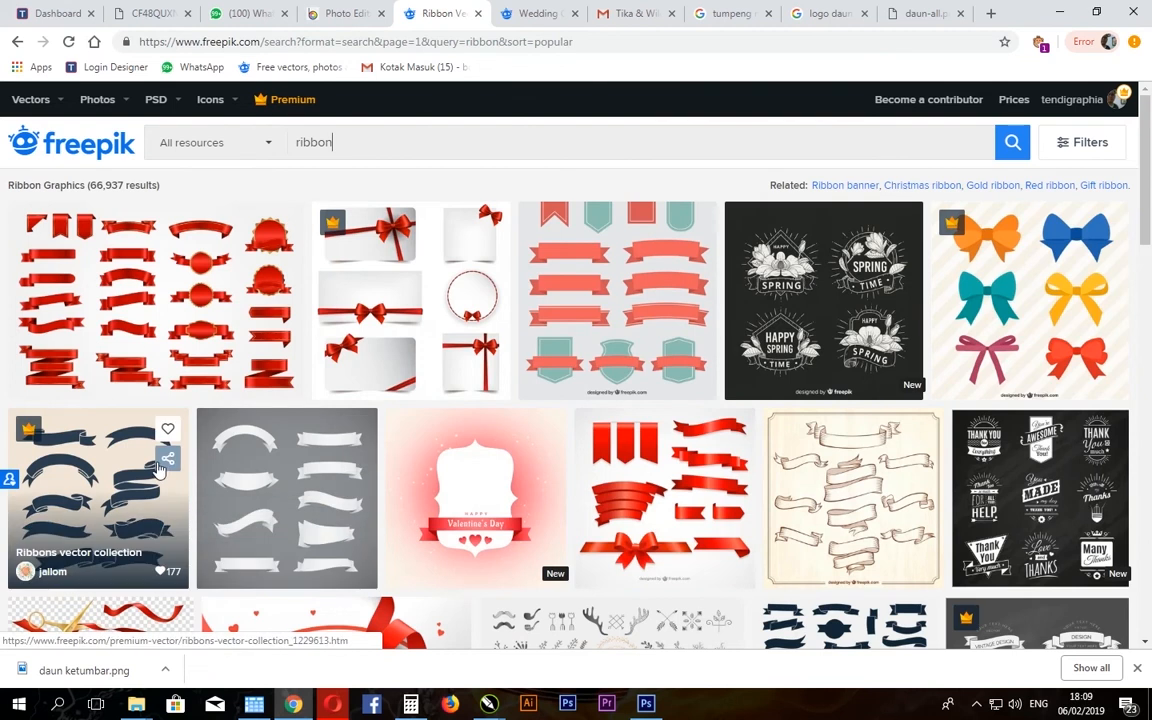
pyautogui.scroll(-2, 270, 531)
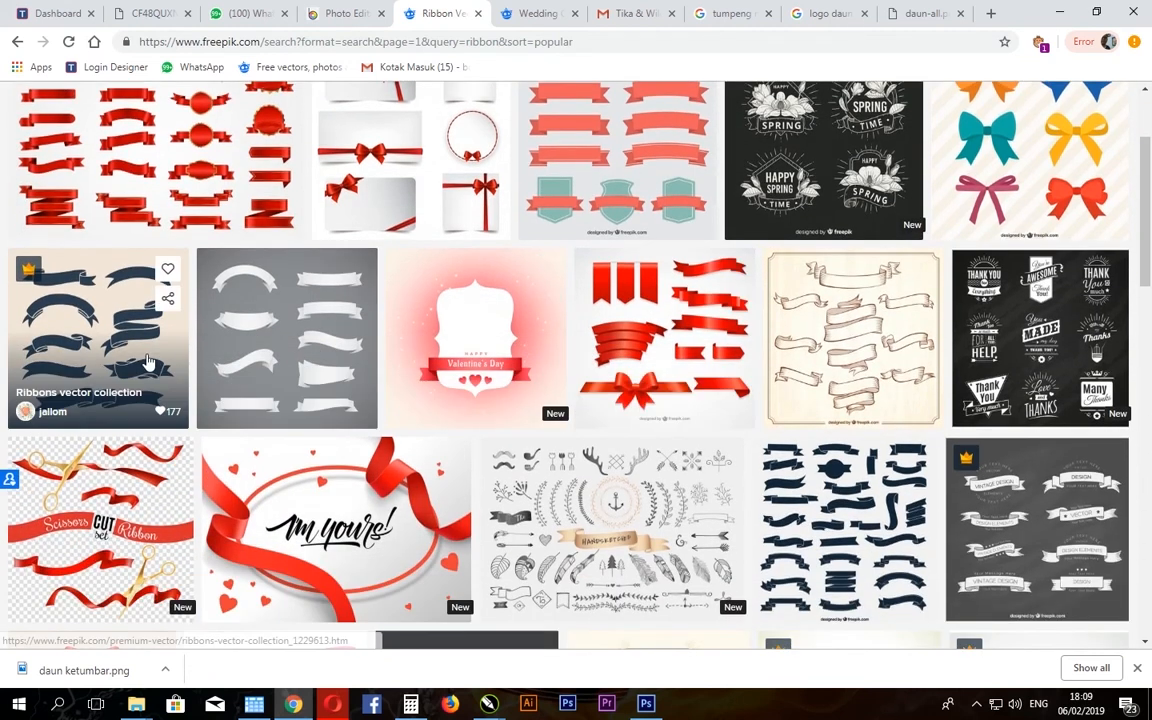
pyautogui.scroll(-1, 170, 388)
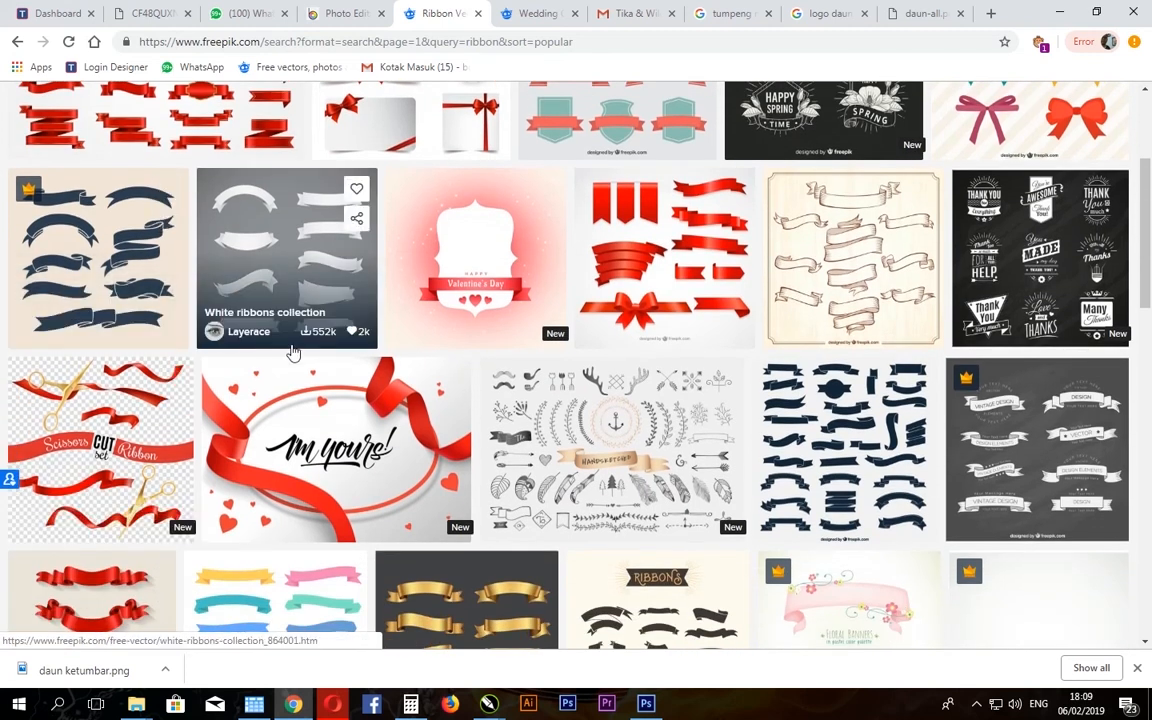
# - Open the dark blue "Ribbons vector collection" in a separate page and download it
pyautogui.rightClick(108, 238)
pyautogui.click(150, 247)
pyautogui.click(475, 13)
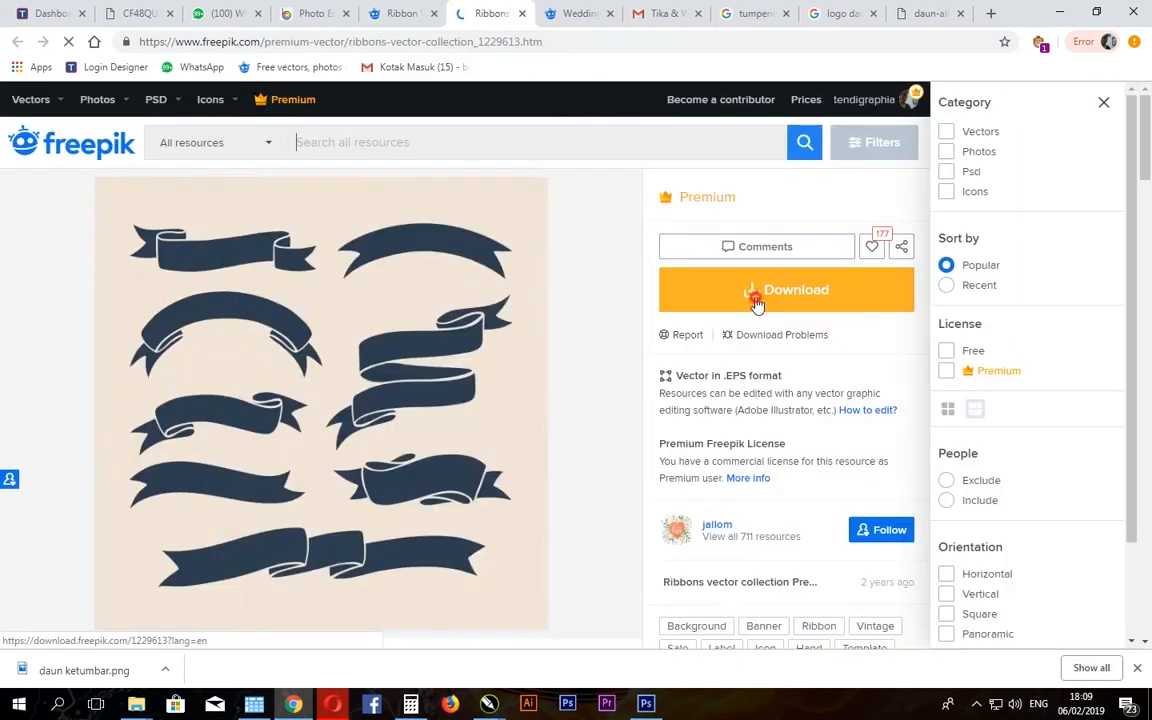
pyautogui.click(758, 302)
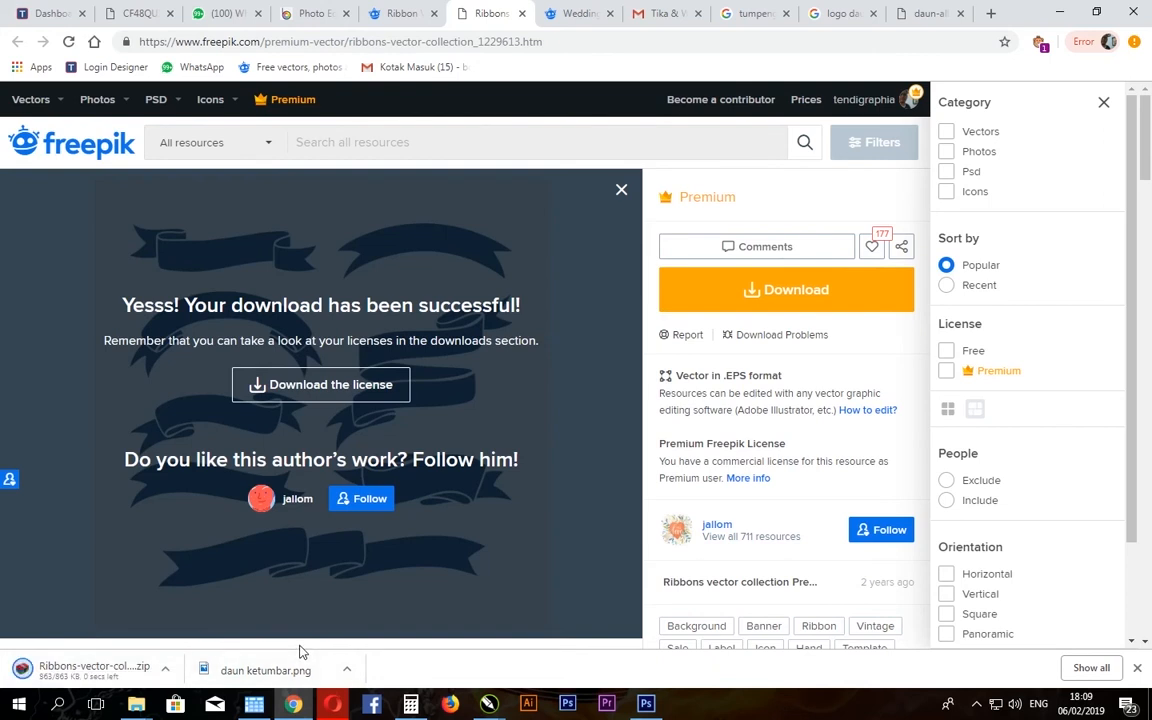
# - Open the downloaded ribbon archive and import 309.eps into the CorelDRAW document as editable, with text as curves
pyautogui.click(80, 683)
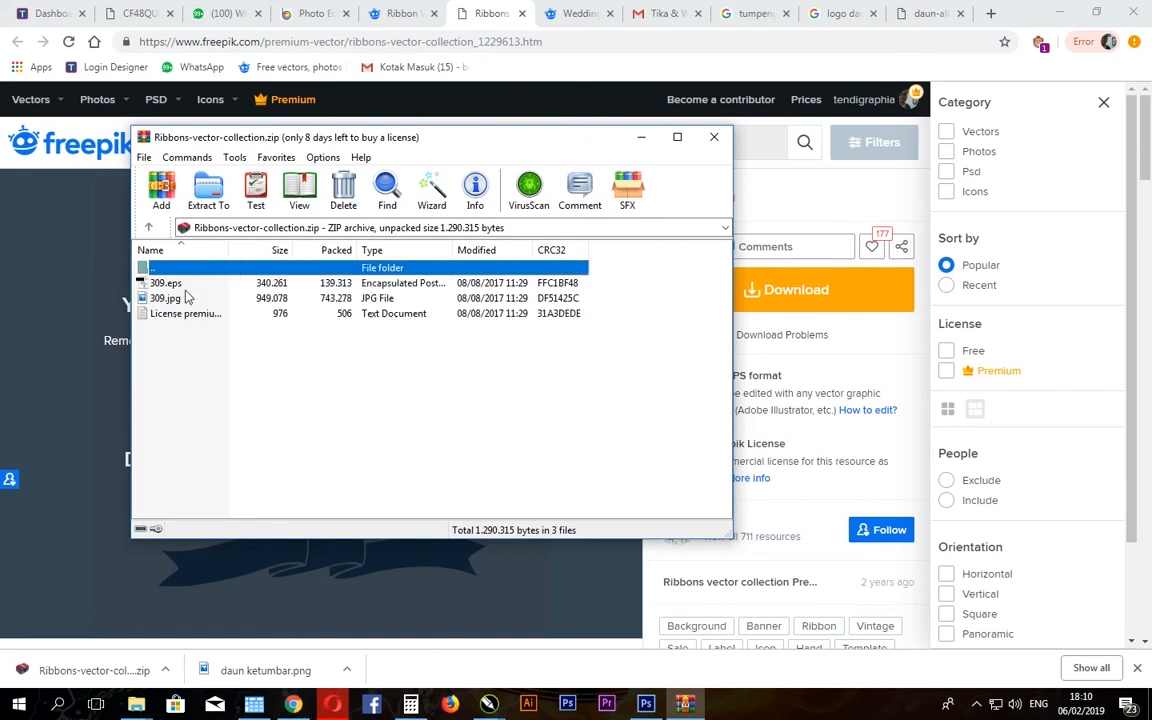
pyautogui.moveTo(173, 290); pyautogui.dragTo(509, 410)
pyautogui.hotkey('alt', 'Tab')
pyautogui.hotkey('alt', 'Tab')
pyautogui.hotkey('alt', 'Tab')
pyautogui.moveTo(491, 545); pyautogui.dragTo(491, 545)
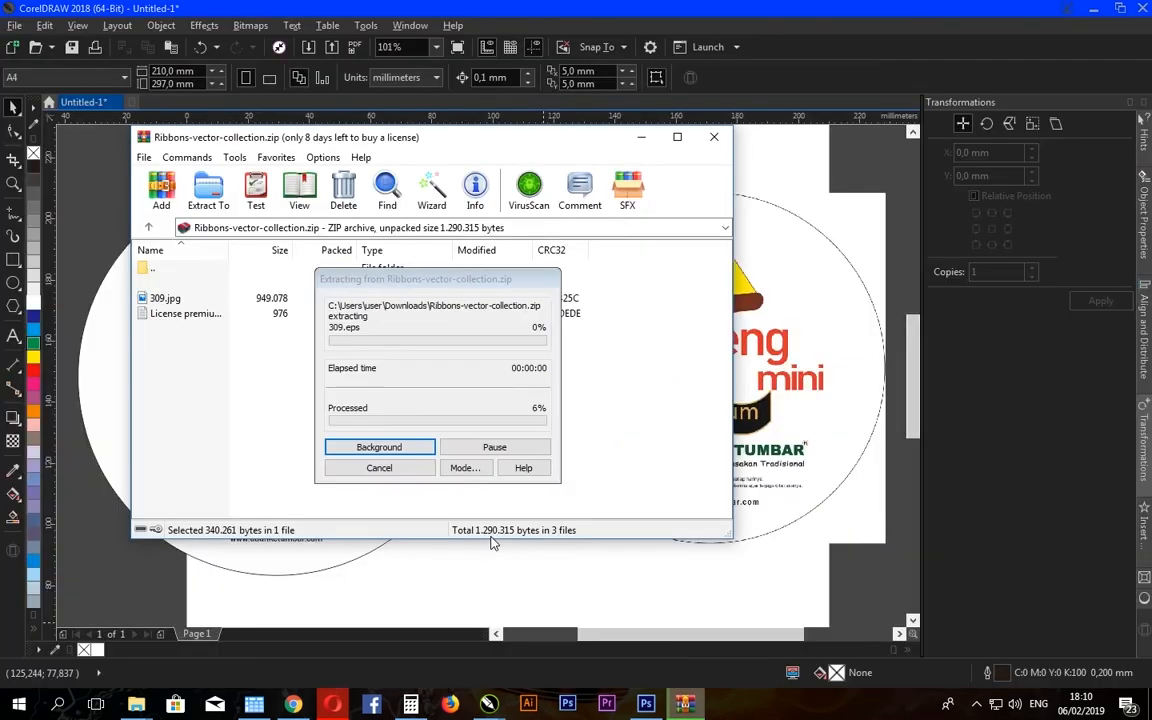
pyautogui.click(528, 575)
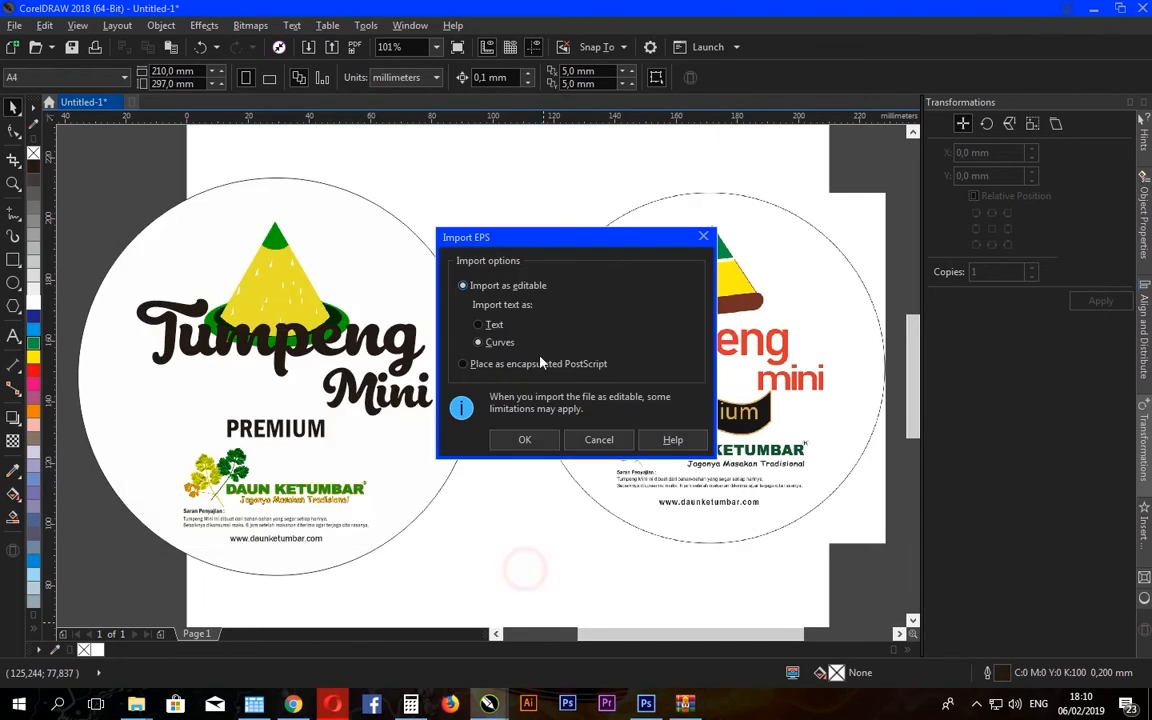
pyautogui.click(526, 441)
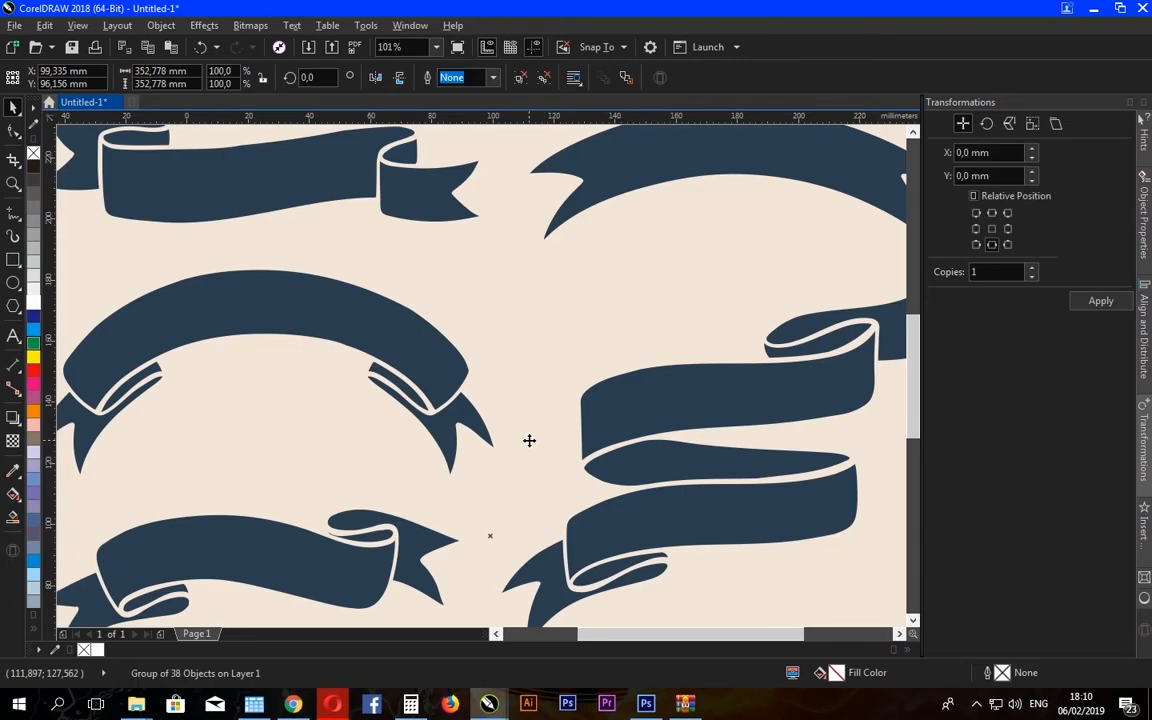
# - Move the ribbon collection off the page beside the redesigned label and scale it down to about 72 mm square
pyautogui.scroll(-2, 529, 440)
pyautogui.moveTo(697, 369); pyautogui.dragTo(270, 319)
pyautogui.press('F4')
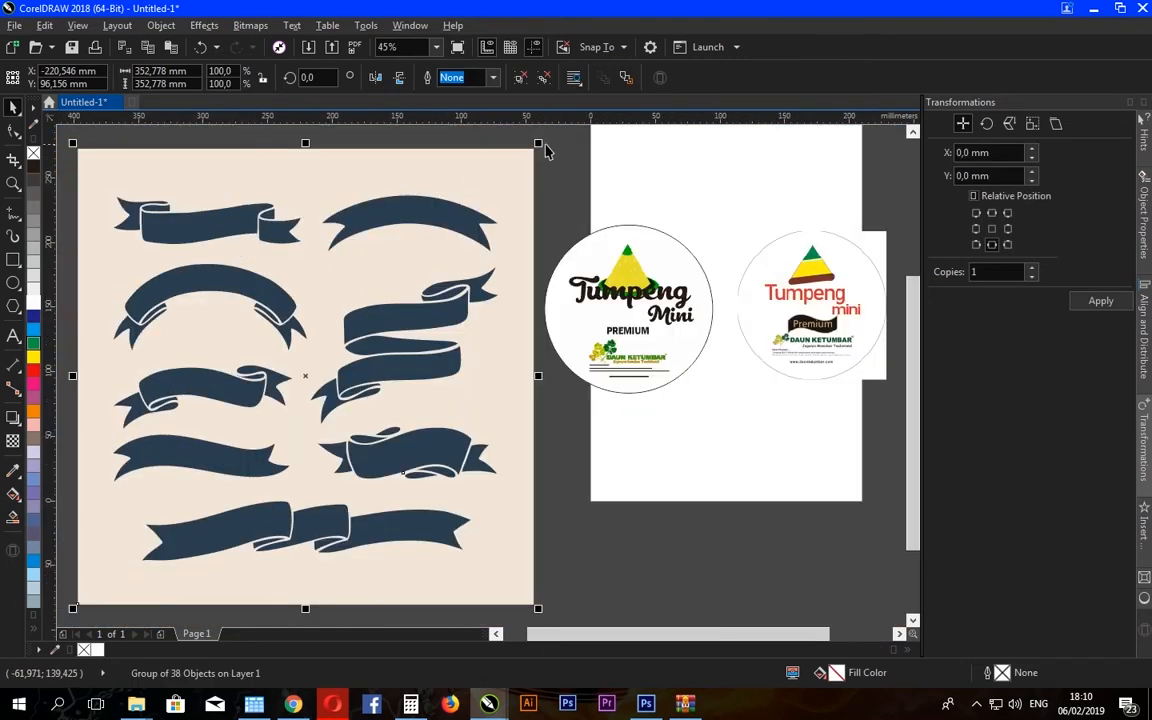
pyautogui.moveTo(538, 153); pyautogui.dragTo(357, 325)
pyautogui.moveTo(333, 372); pyautogui.dragTo(506, 314)
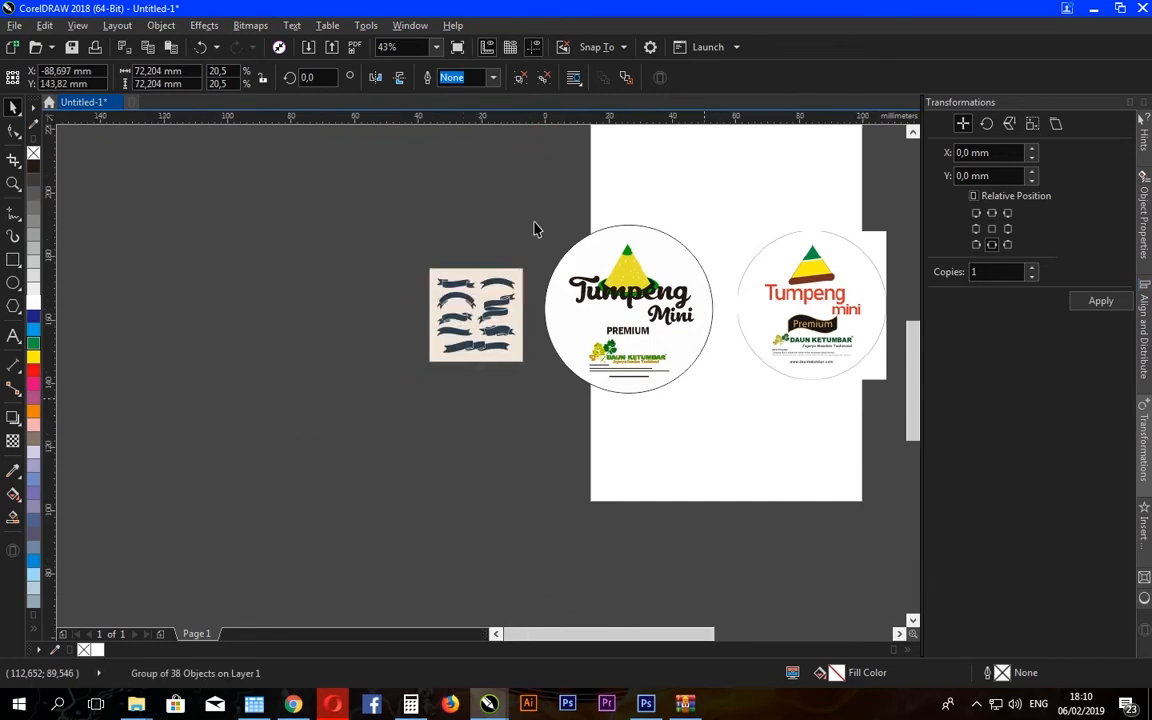
# - Group the pieces of the collection's first folded ribbon, place it over the PREMIUM text and enlarge it to about 79 mm wide
pyautogui.scroll(2, 630, 288)
pyautogui.keyDown('ctrl'); pyautogui.click(213, 293); pyautogui.keyUp('ctrl')
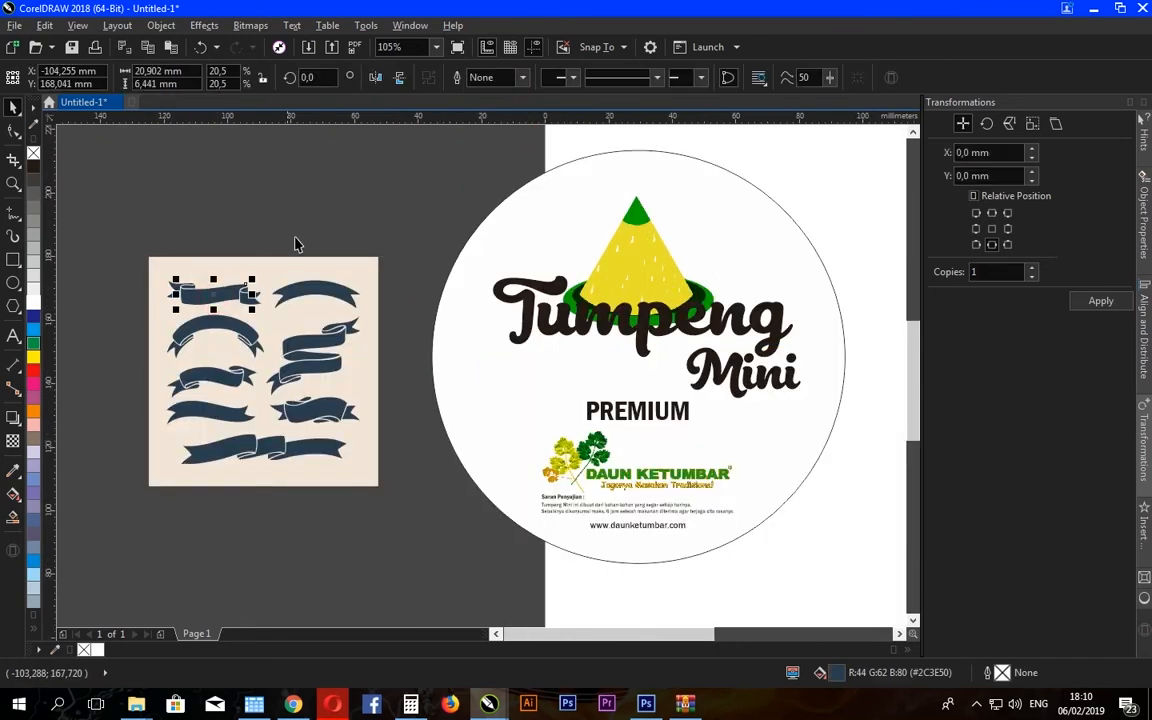
pyautogui.moveTo(287, 200); pyautogui.dragTo(125, 300)
pyautogui.hotkey('ctrl', 'g')
pyautogui.moveTo(231, 297); pyautogui.dragTo(700, 425)
pyautogui.moveTo(797, 478); pyautogui.dragTo(823, 468)
pyautogui.moveTo(737, 440); pyautogui.dragTo(604, 402)
# - Delete the rest of the ribbon collection and move the remaining ribbon off the label into the empty area beside it
pyautogui.moveTo(374, 206); pyautogui.dragTo(150, 560)
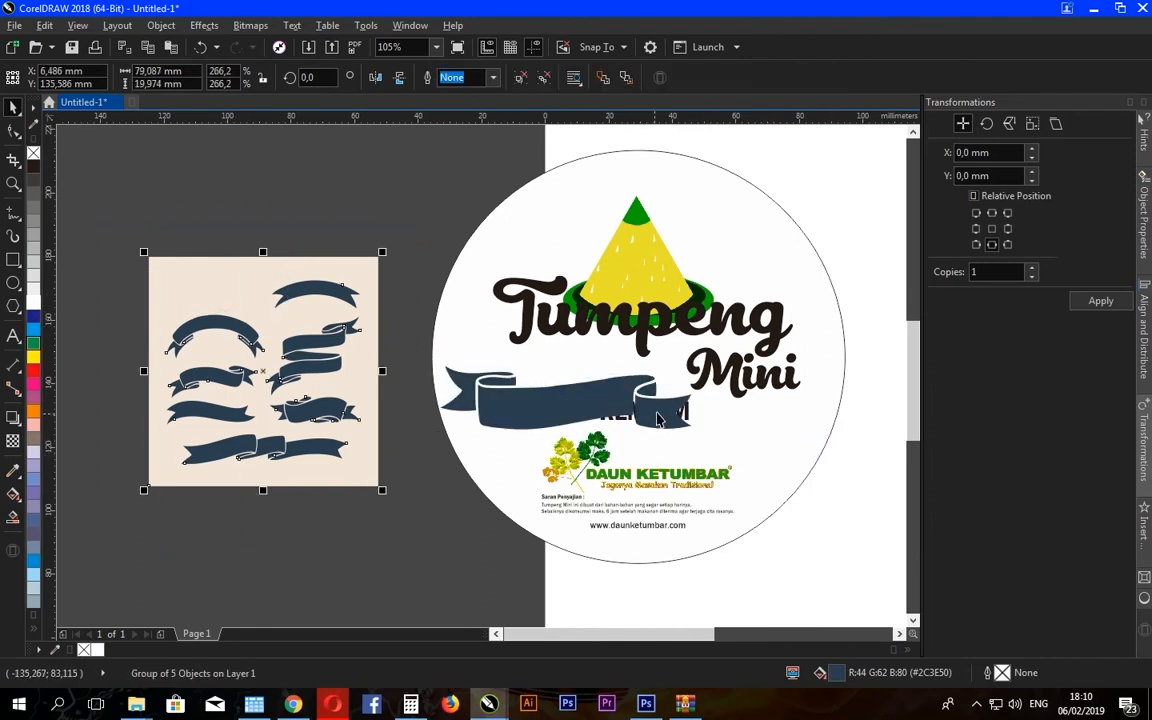
pyautogui.press('Delete')
pyautogui.moveTo(612, 412); pyautogui.dragTo(321, 363)
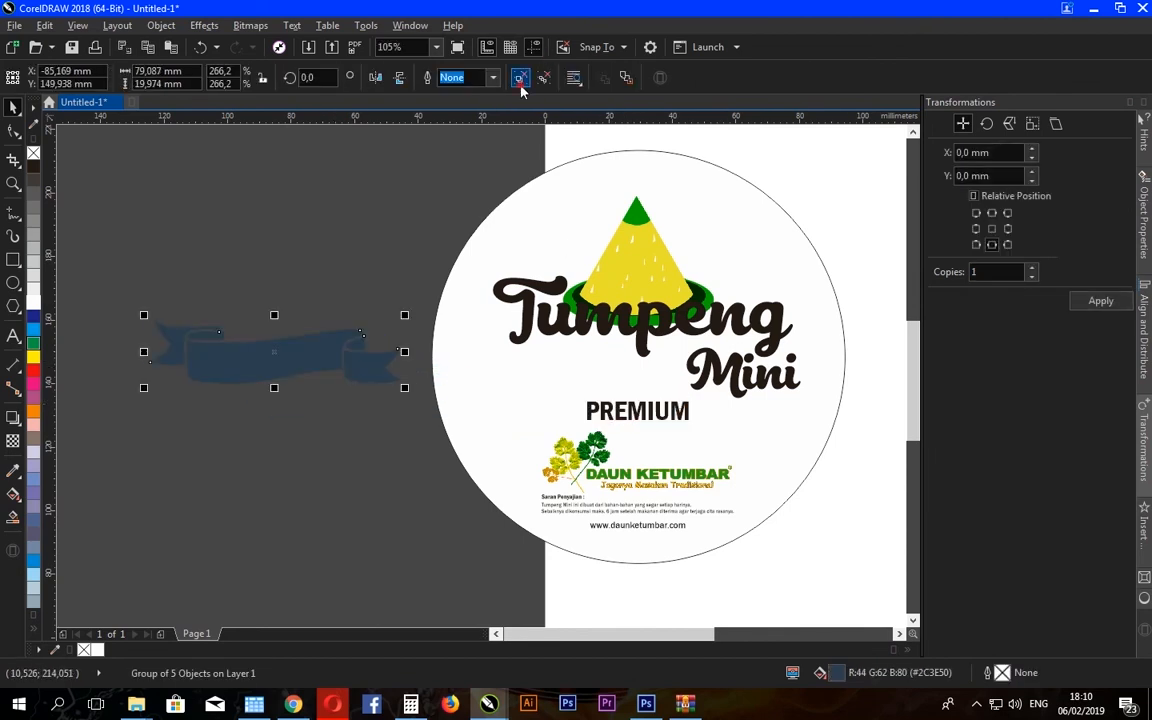
# - Try to fit the PREMIUM text directly to the ribbon shape, and undo it
pyautogui.click(627, 408)
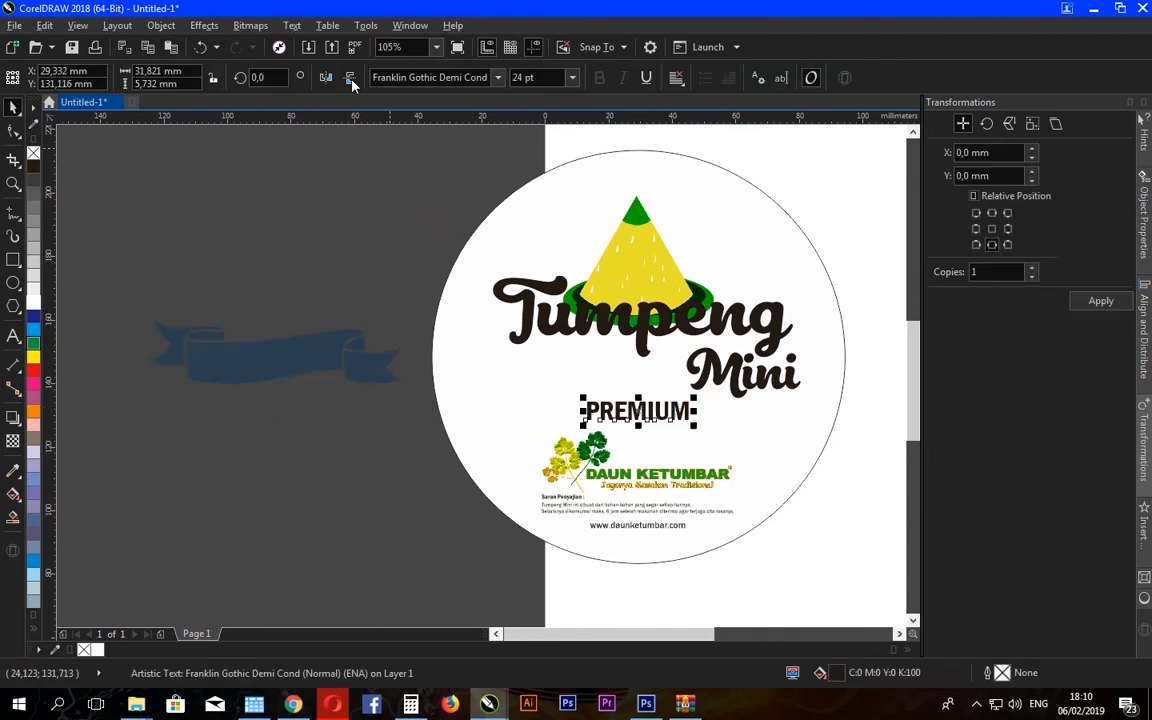
pyautogui.click(291, 25)
pyautogui.click(340, 278)
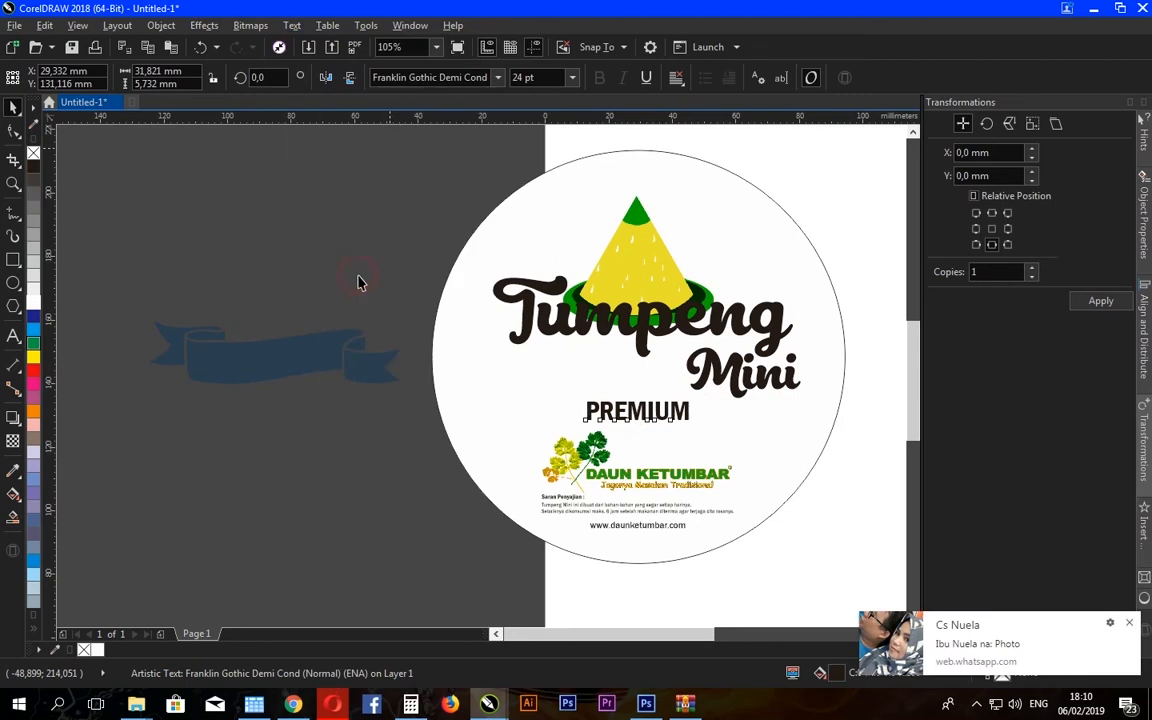
pyautogui.click(276, 372)
pyautogui.hotkey('ctrl', 'z')
# - Draw a straight horizontal line about 46 mm long across the lower part of the ribbon's central band
pyautogui.scroll(3, 233, 371)
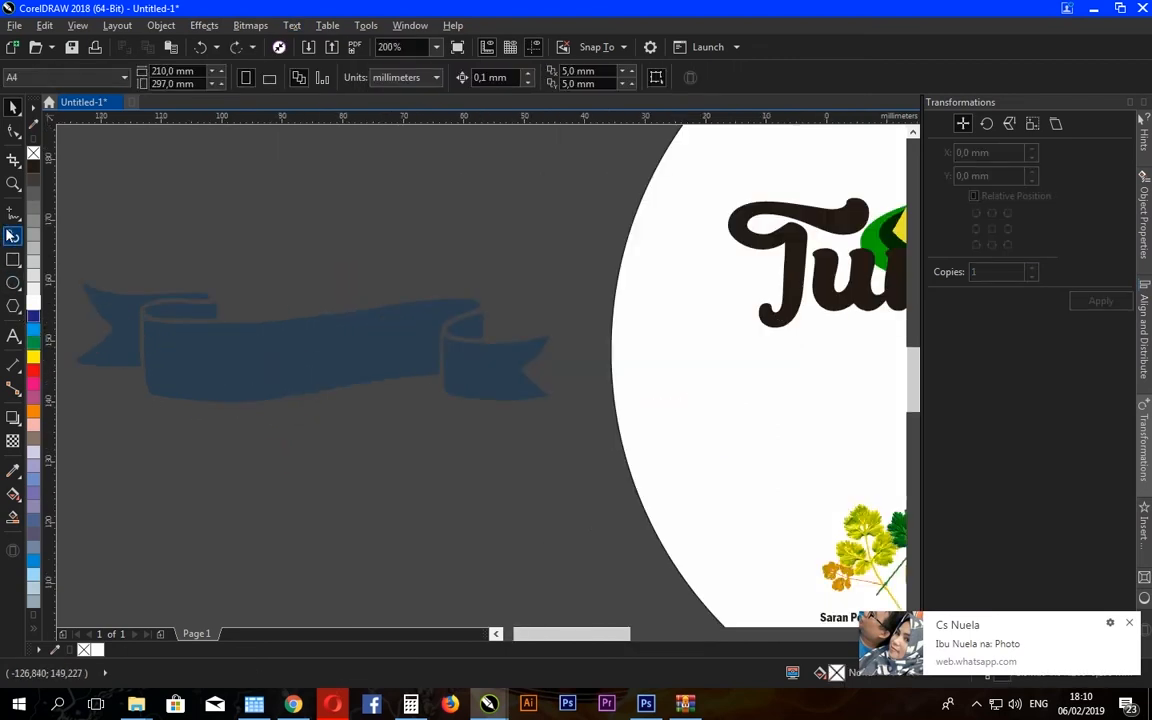
pyautogui.press('F5')
pyautogui.click(152, 378)
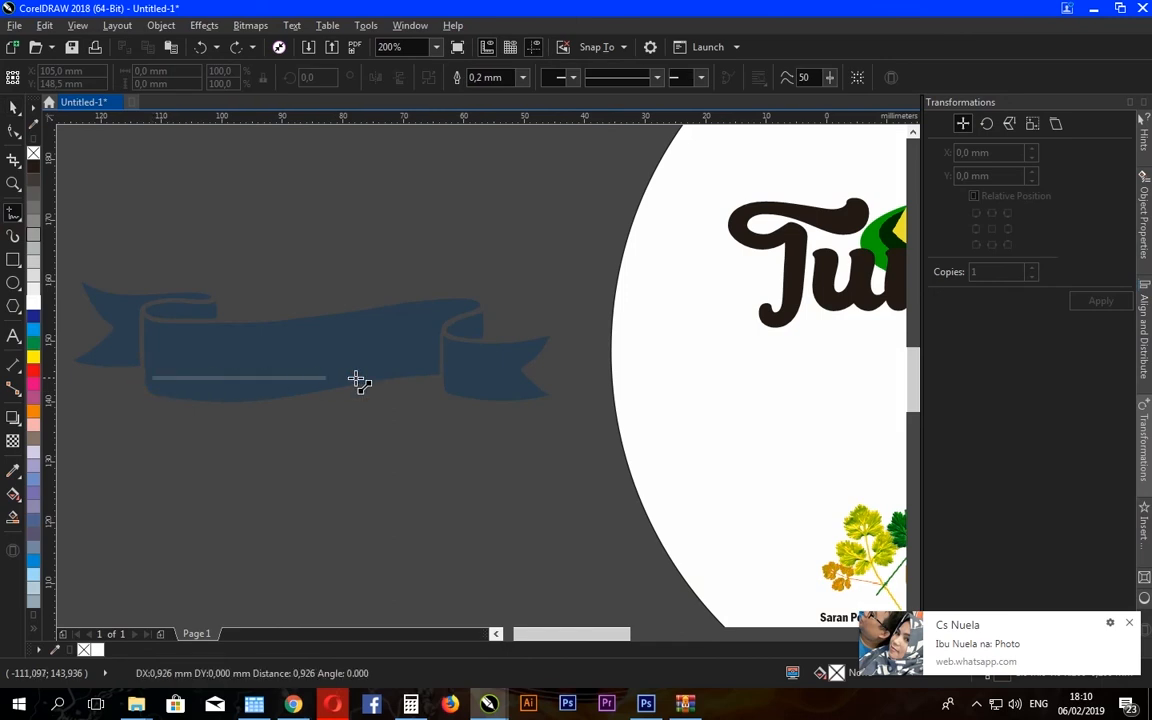
pyautogui.click(432, 376)
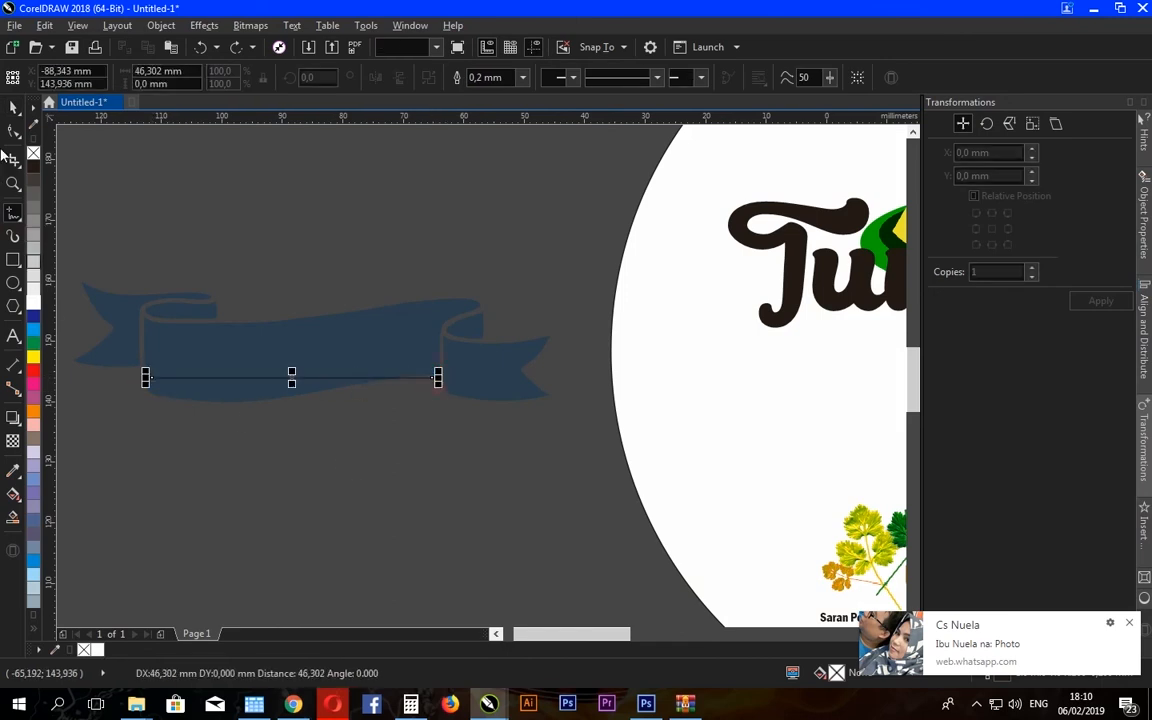
# - Convert the line to a curve and shape it into a gentle wave following the ribbon's lower edge
pyautogui.click(13, 131)
pyautogui.moveTo(408, 447); pyautogui.dragTo(450, 418)
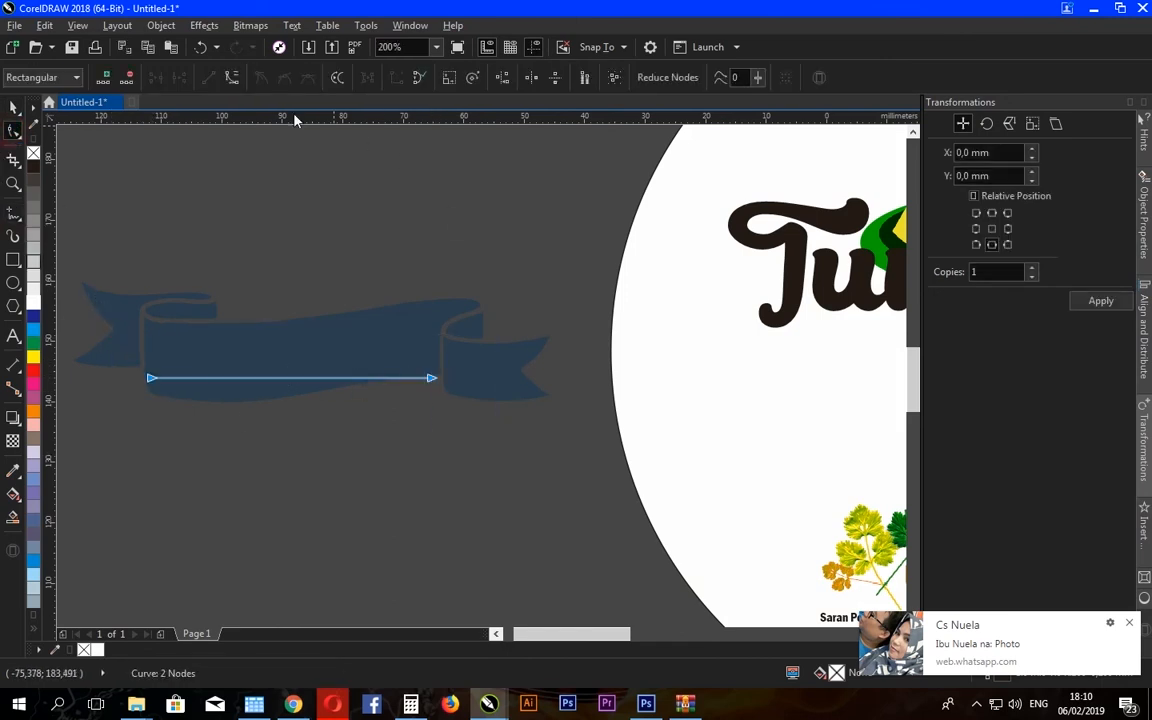
pyautogui.click(233, 78)
pyautogui.moveTo(337, 378); pyautogui.dragTo(411, 375)
pyautogui.click(140, 373)
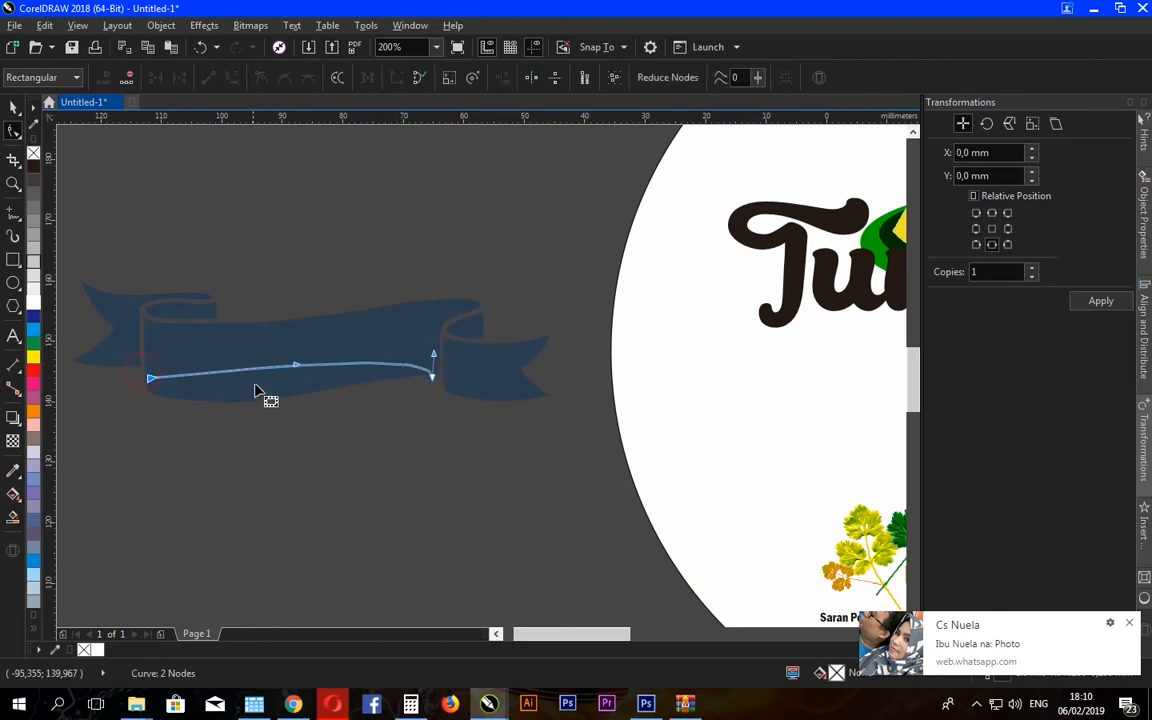
pyautogui.moveTo(294, 369); pyautogui.dragTo(228, 412)
pyautogui.click(436, 375)
pyautogui.moveTo(436, 375); pyautogui.dragTo(437, 365)
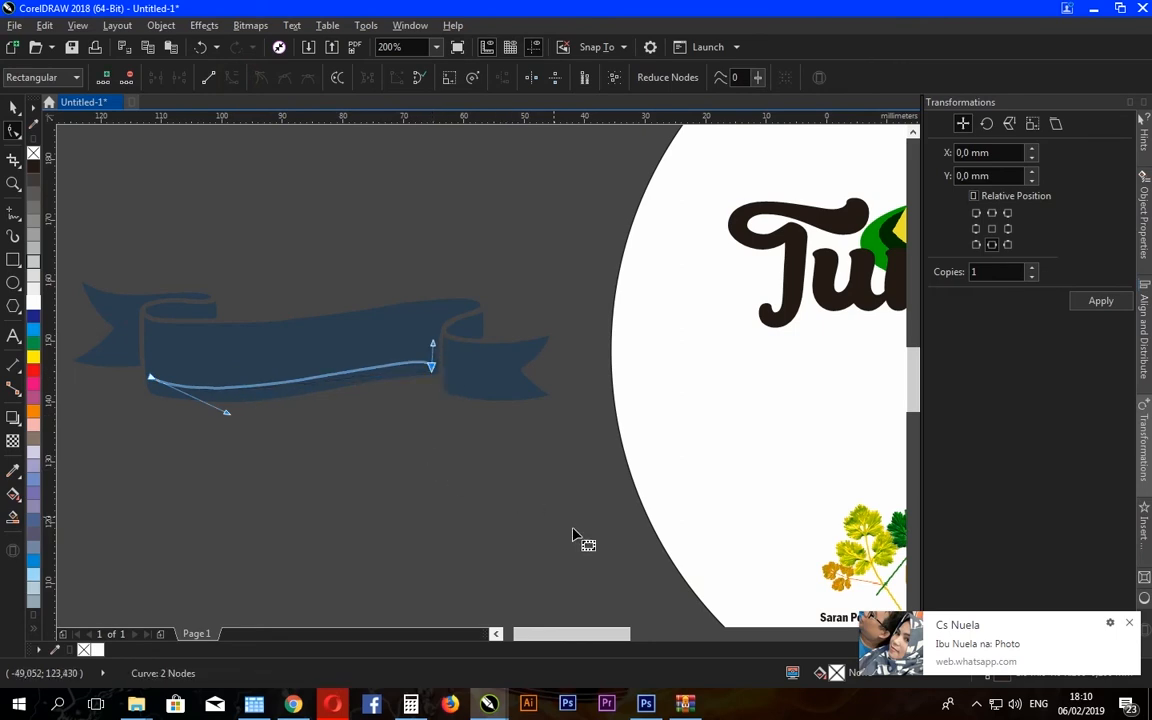
# - Move the PREMIUM text off the label to just below the ribbon
pyautogui.press('space')
pyautogui.scroll(-2, 448, 397)
pyautogui.moveTo(672, 418); pyautogui.dragTo(356, 430)
pyautogui.scroll(2, 401, 381)
# - Try fitting the PREMIUM text to the wavy line with a 2 mm offset, and undo it
pyautogui.click(296, 25)
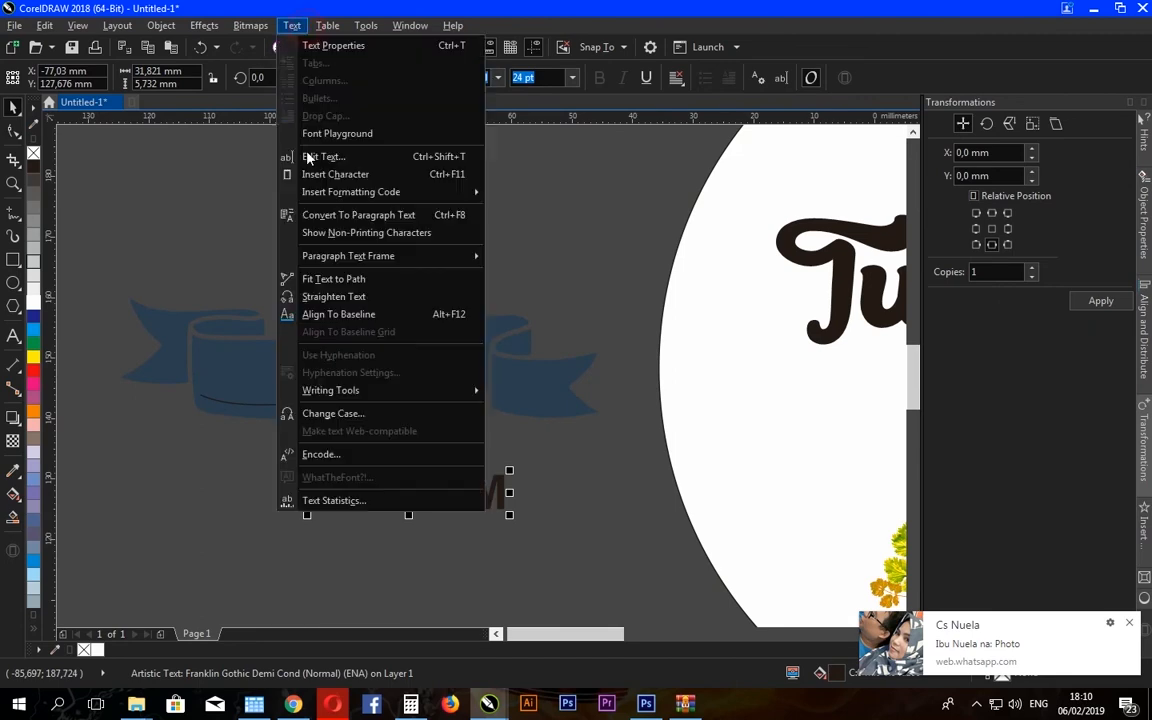
pyautogui.click(295, 279)
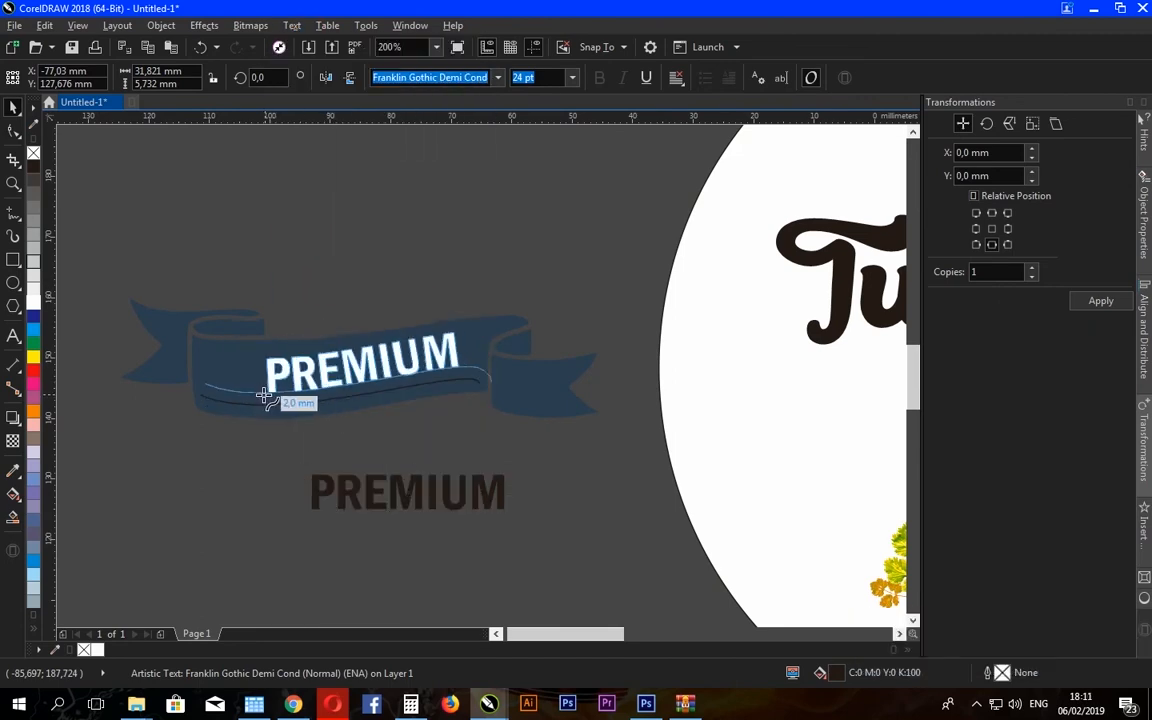
pyautogui.click(265, 396)
pyautogui.press('Delete')
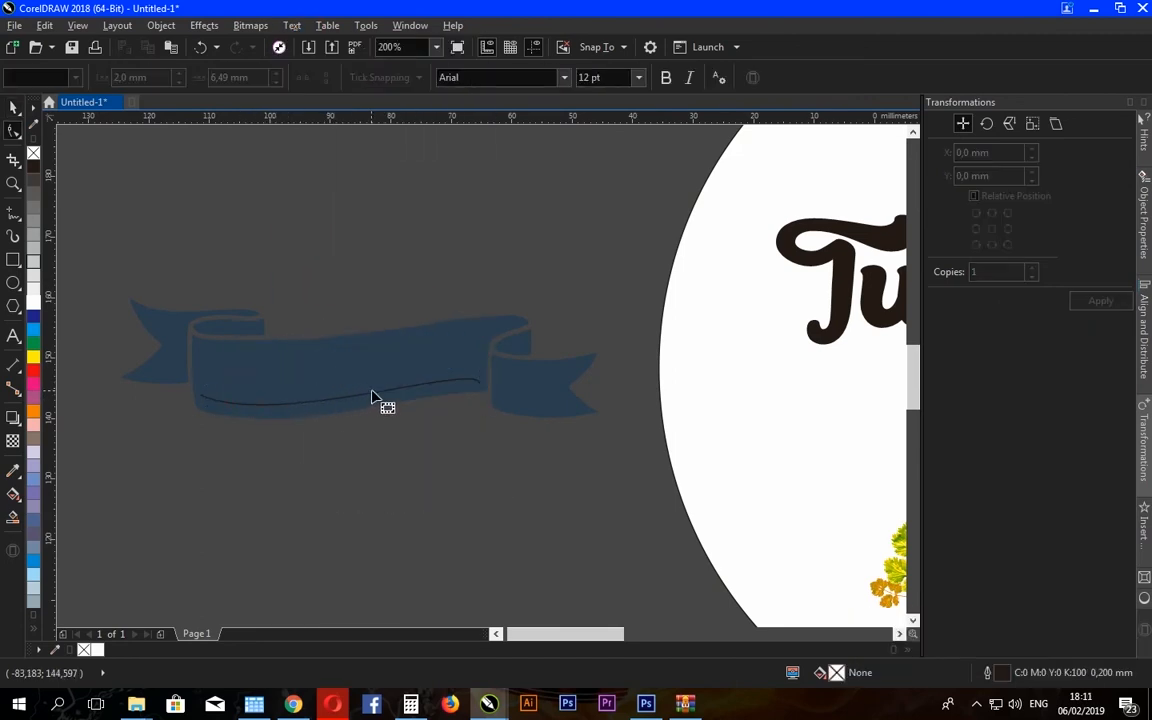
pyautogui.hotkey('ctrl', 'z')
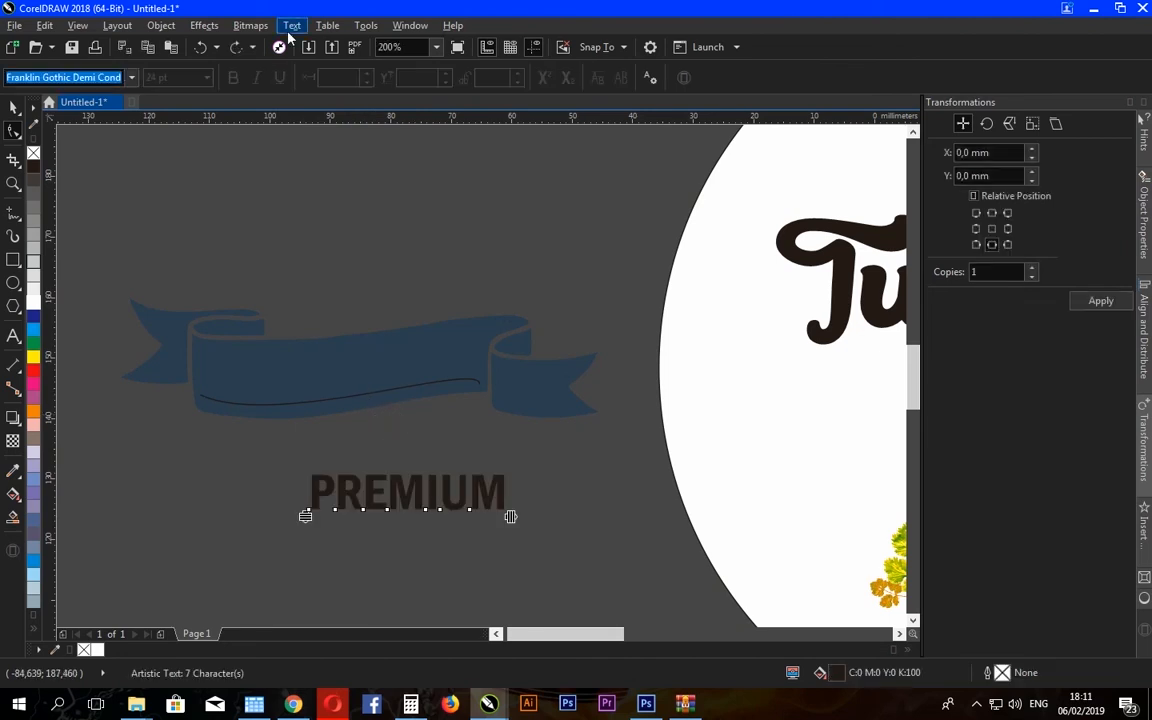
# - Fit the PREMIUM text to the wavy line on the ribbon's central band
pyautogui.click(292, 25)
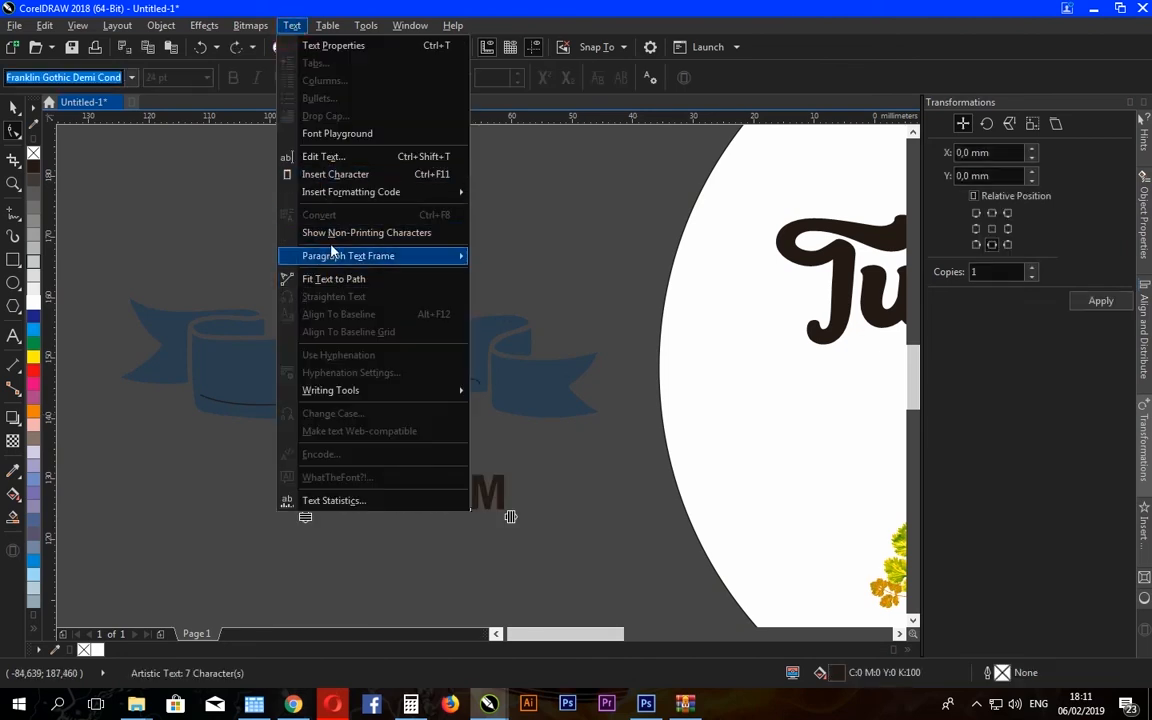
pyautogui.click(338, 279)
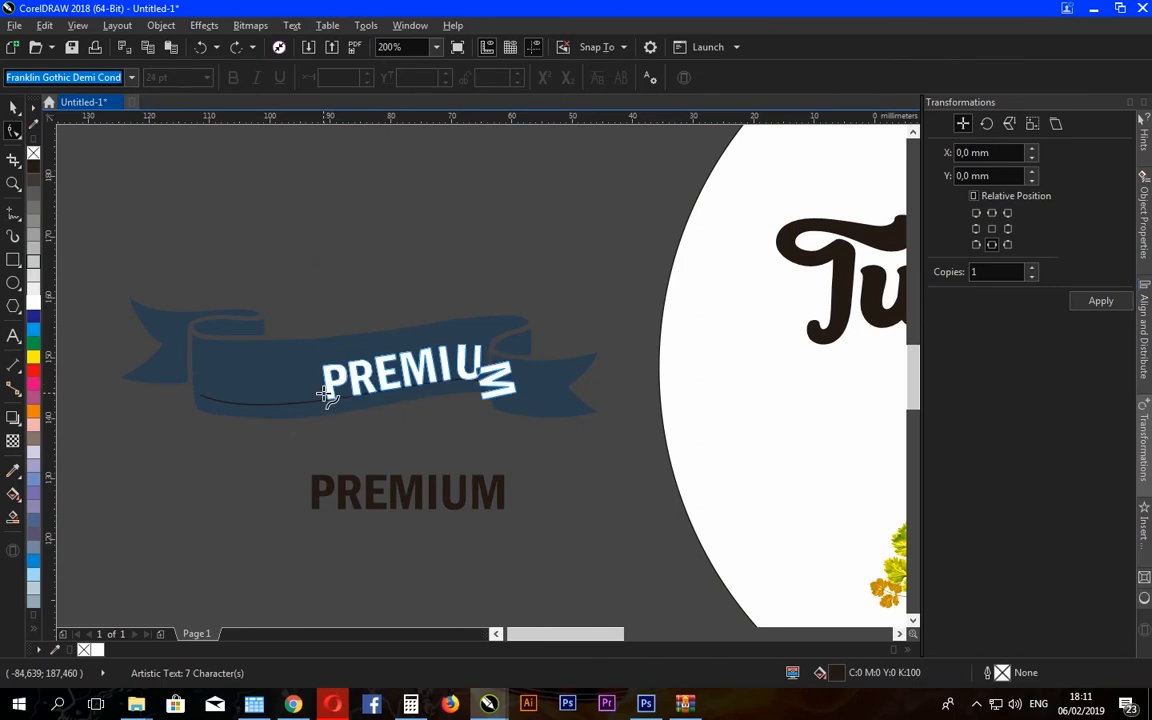
pyautogui.click(249, 404)
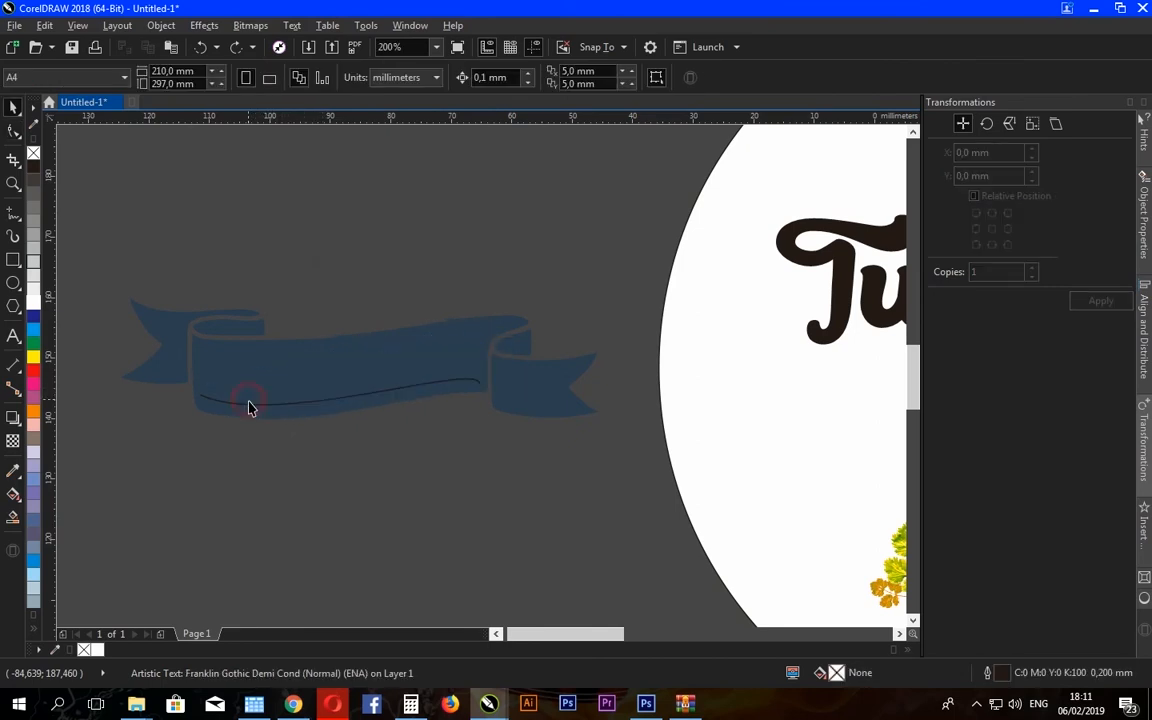
# - Enlarge the fitted PREMIUM text, slide it along the wave to fill the ribbon's central band, and color it white
pyautogui.moveTo(450, 374); pyautogui.dragTo(463, 378)
pyautogui.moveTo(346, 375); pyautogui.dragTo(365, 447)
pyautogui.click(393, 481)
pyautogui.click(443, 375)
pyautogui.moveTo(452, 341)
pyautogui.mouseDown()
pyautogui.moveTo(473, 320)
pyautogui.moveTo(471, 334)
pyautogui.mouseUp()
pyautogui.moveTo(355, 368); pyautogui.dragTo(478, 376)
pyautogui.click(465, 486)
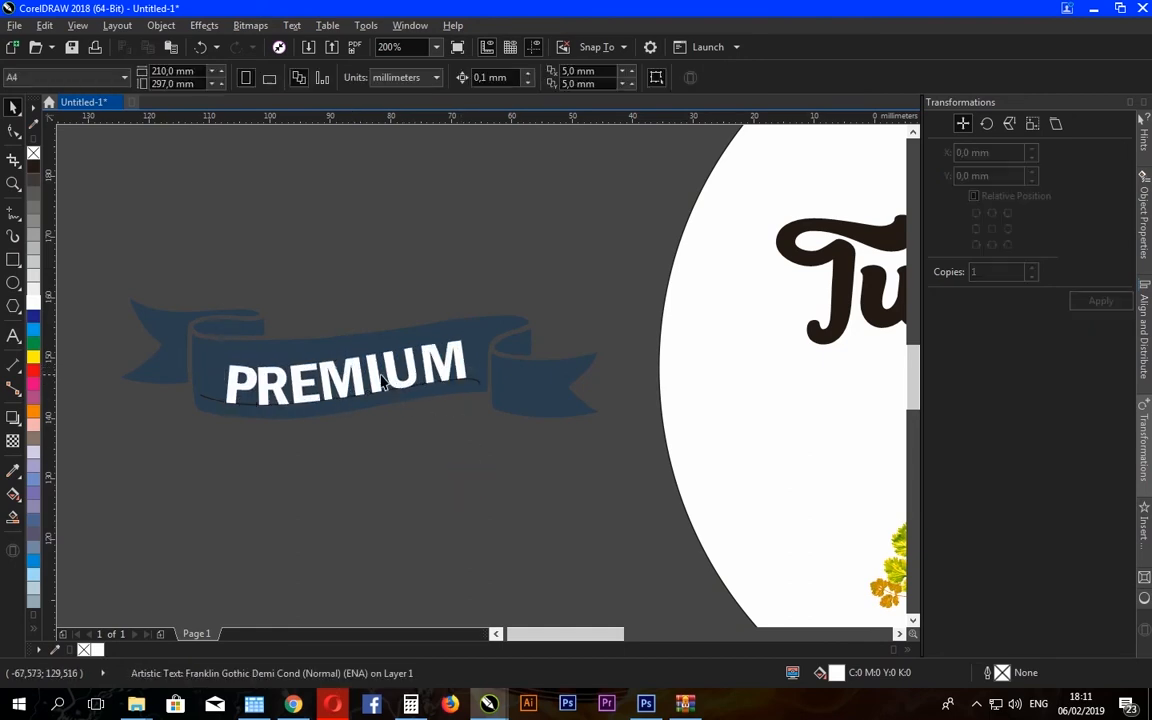
# - Remove the wavy guide line from the ribbon and nudge the PREMIUM text slightly upward
pyautogui.click(478, 390)
pyautogui.click(480, 387)
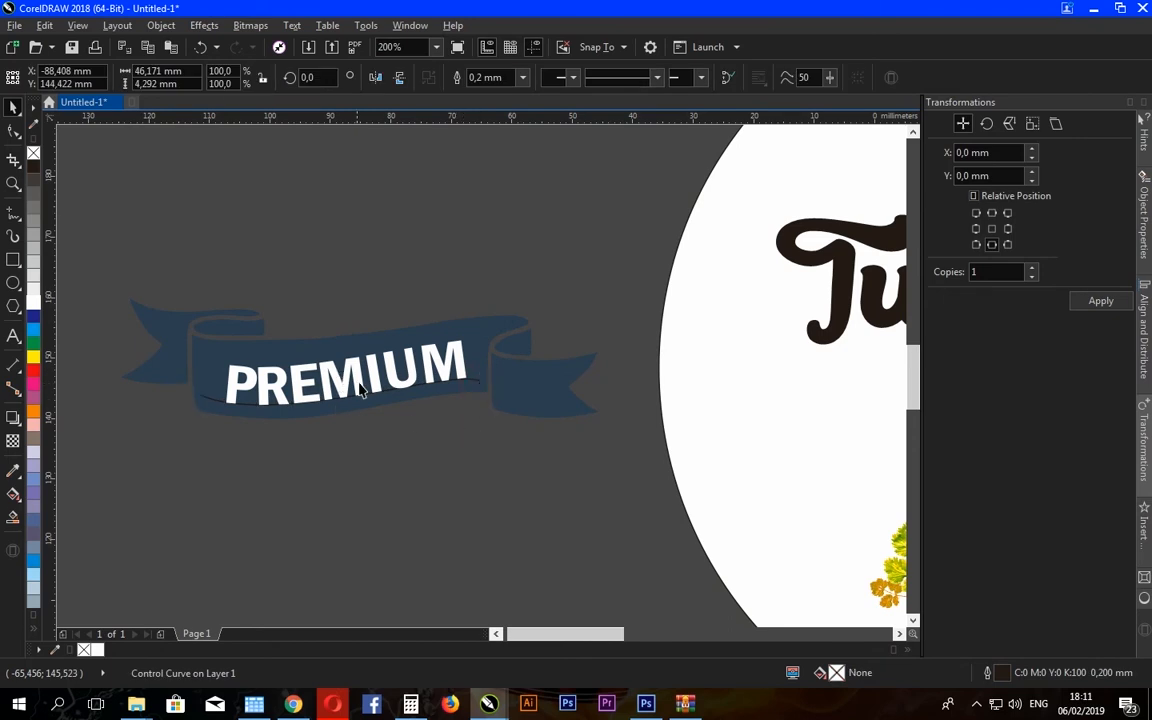
pyautogui.press('Escape')
pyautogui.scroll(2, 362, 390)
pyautogui.moveTo(346, 351); pyautogui.dragTo(346, 342)
# - Group the ribbon with its PREMIUM text and move the group onto the round label below the Tumpeng lettering
pyautogui.scroll(-2, 424, 402)
pyautogui.moveTo(646, 214); pyautogui.dragTo(95, 548)
pyautogui.scroll(-2, 462, 341)
pyautogui.hotkey('ctrl', 'g')
pyautogui.scroll(-3, 460, 340)
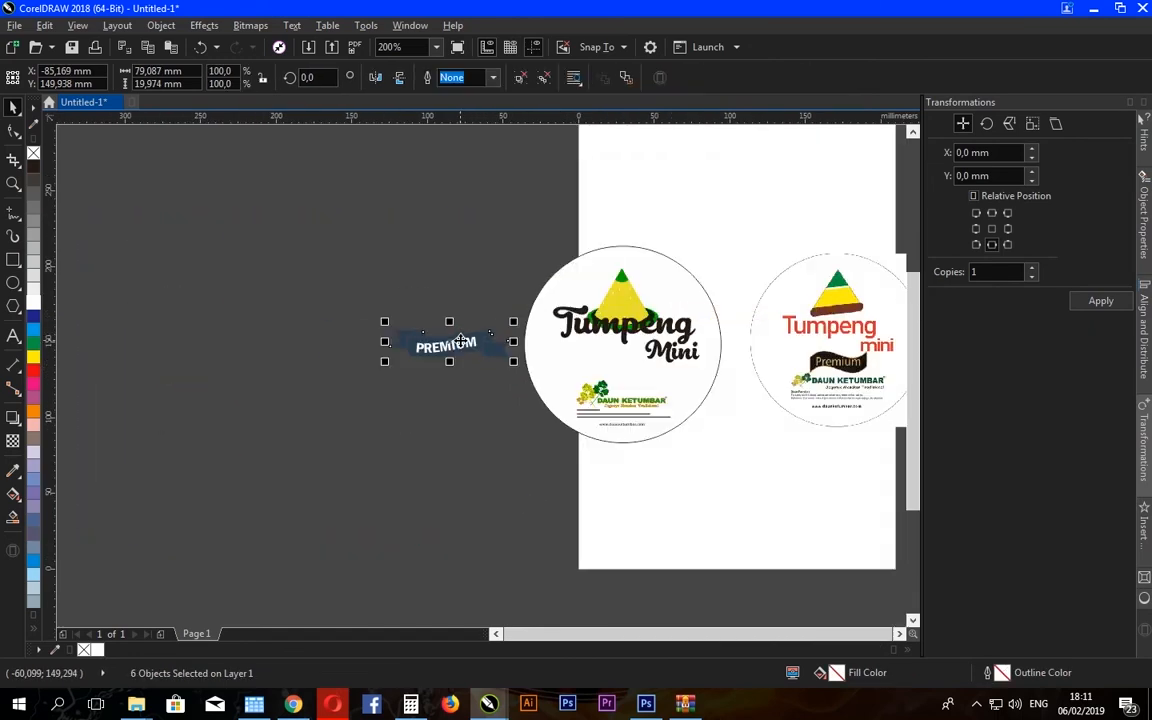
pyautogui.moveTo(591, 373); pyautogui.dragTo(636, 367)
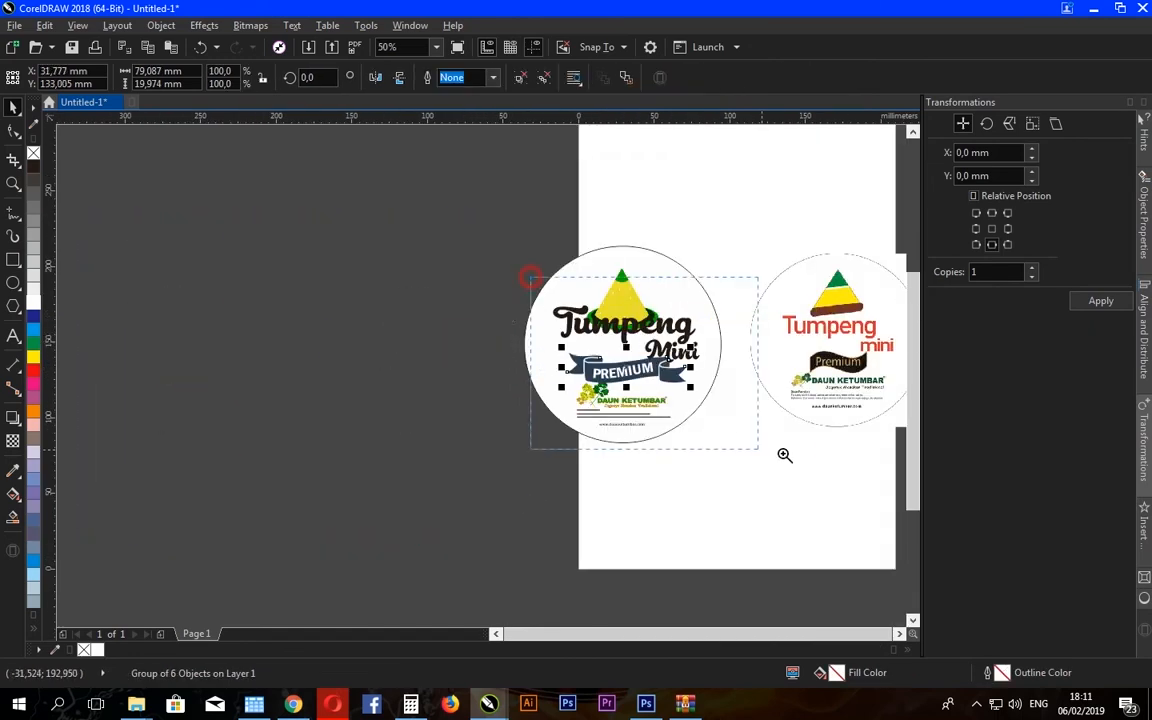
# - Resize the PREMIUM ribbon to about 75 mm wide and place it beside Mini, above the Daun Ketumbar logo
pyautogui.click(790, 450)
pyautogui.scroll(3, 575, 447)
pyautogui.click(497, 417)
pyautogui.moveTo(558, 432); pyautogui.dragTo(468, 395)
pyautogui.scroll(-3, 514, 462)
pyautogui.press('F2')
pyautogui.moveTo(345, 273); pyautogui.dragTo(713, 481)
pyautogui.moveTo(286, 407); pyautogui.dragTo(358, 447)
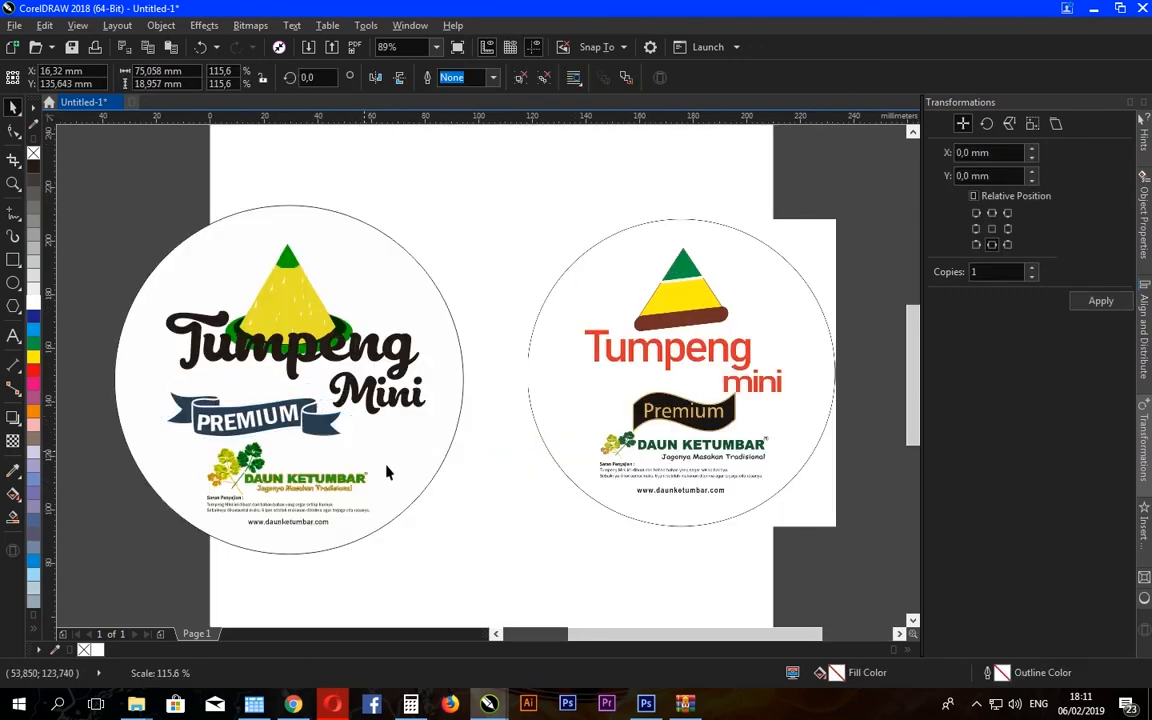
pyautogui.click(483, 504)
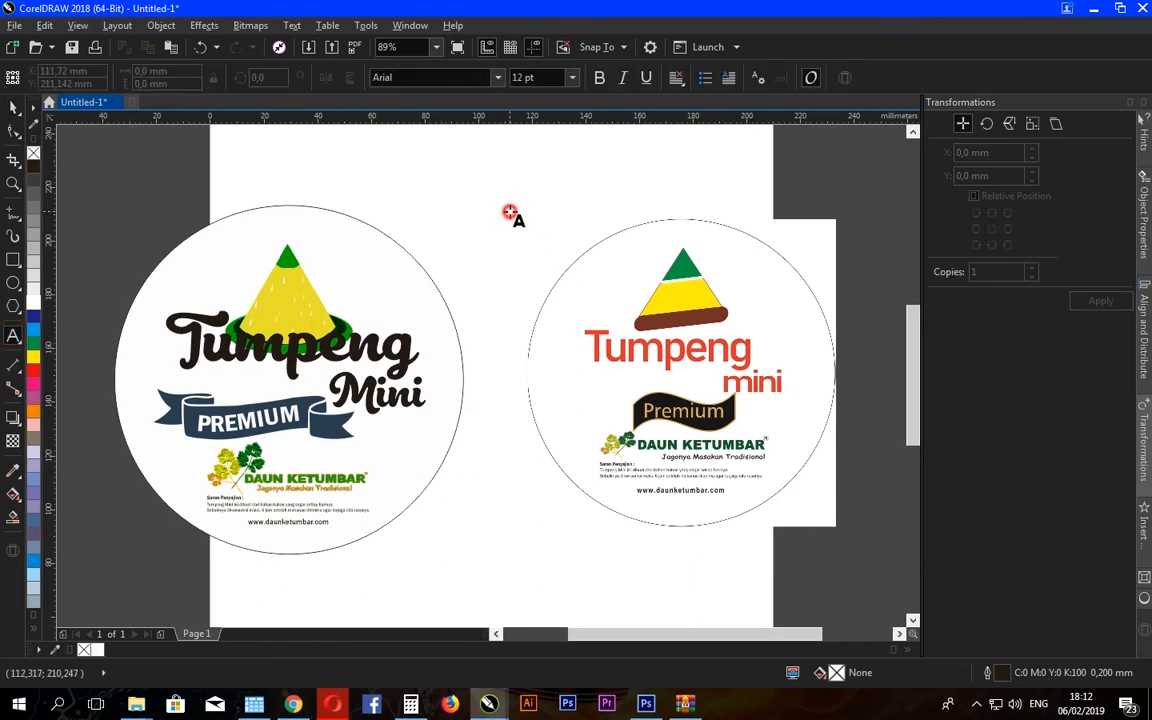
# - Add the color note "kombinasikan warna kuning, hijau tua, cokelat dan putih" as a large line of text above both labels
pyautogui.hotkey('ctrl', 'v')
pyautogui.moveTo(609, 204); pyautogui.dragTo(305, 168)
pyautogui.click(514, 510)
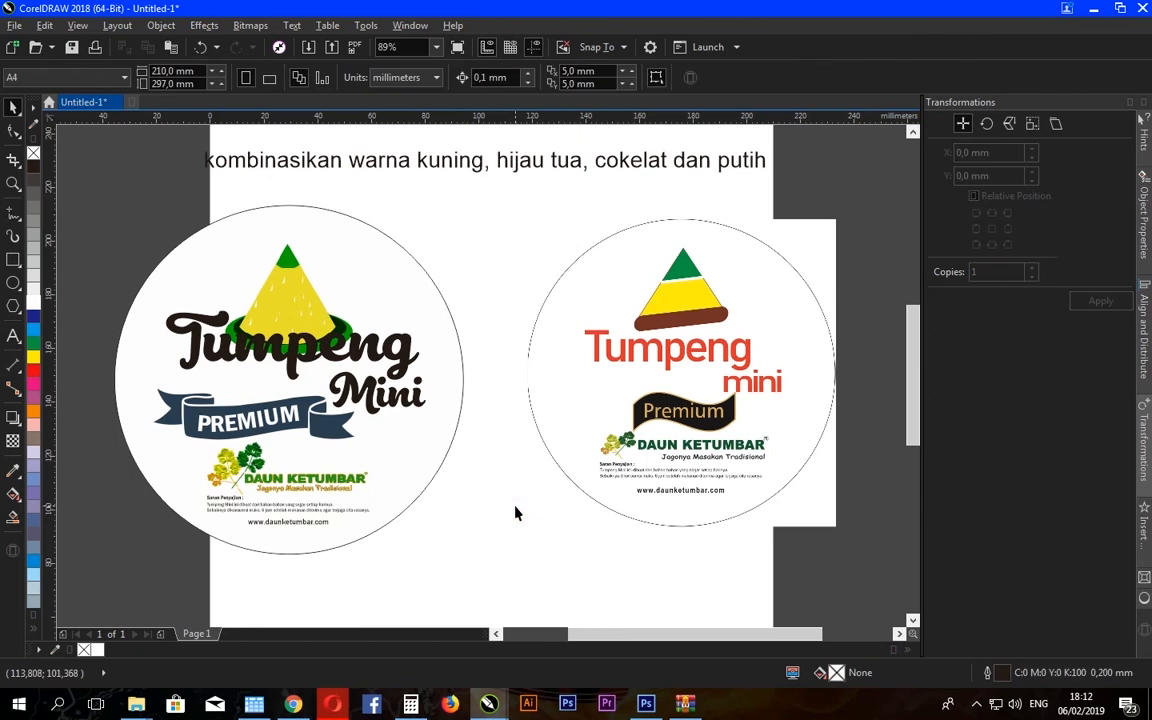
# - Ungroup the Tumpeng Mini lettering, raise Mini slightly toward Tumpeng, and group the two words again
pyautogui.click(366, 346)
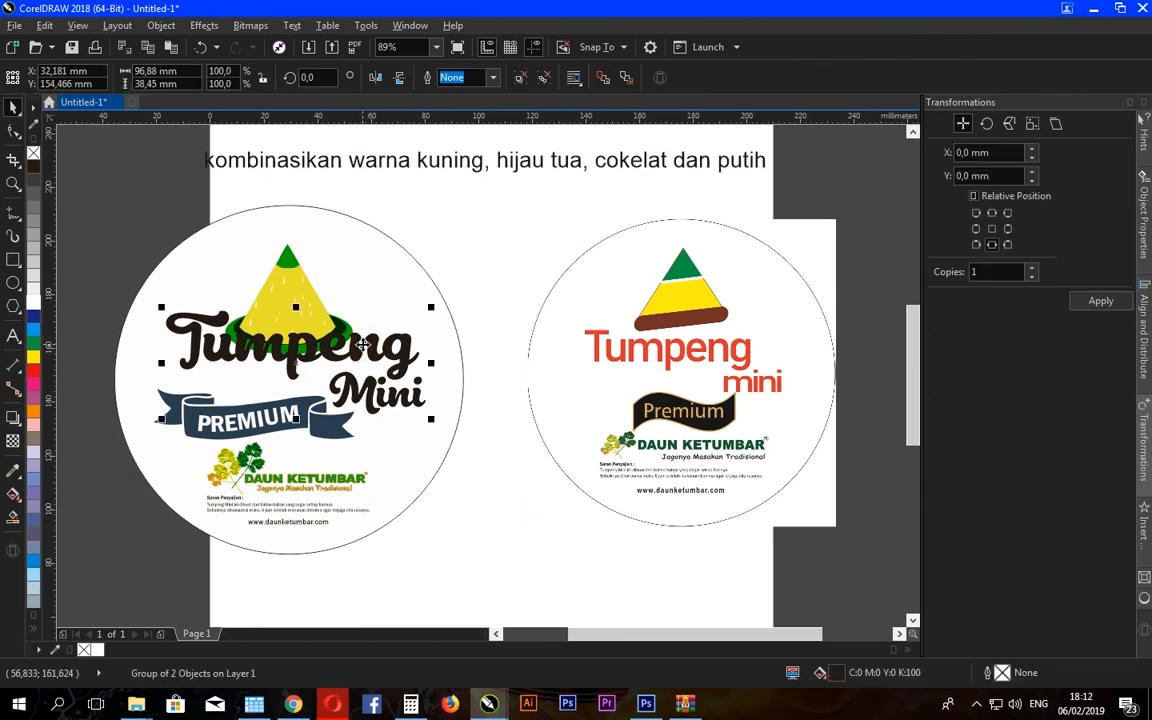
pyautogui.click(500, 262)
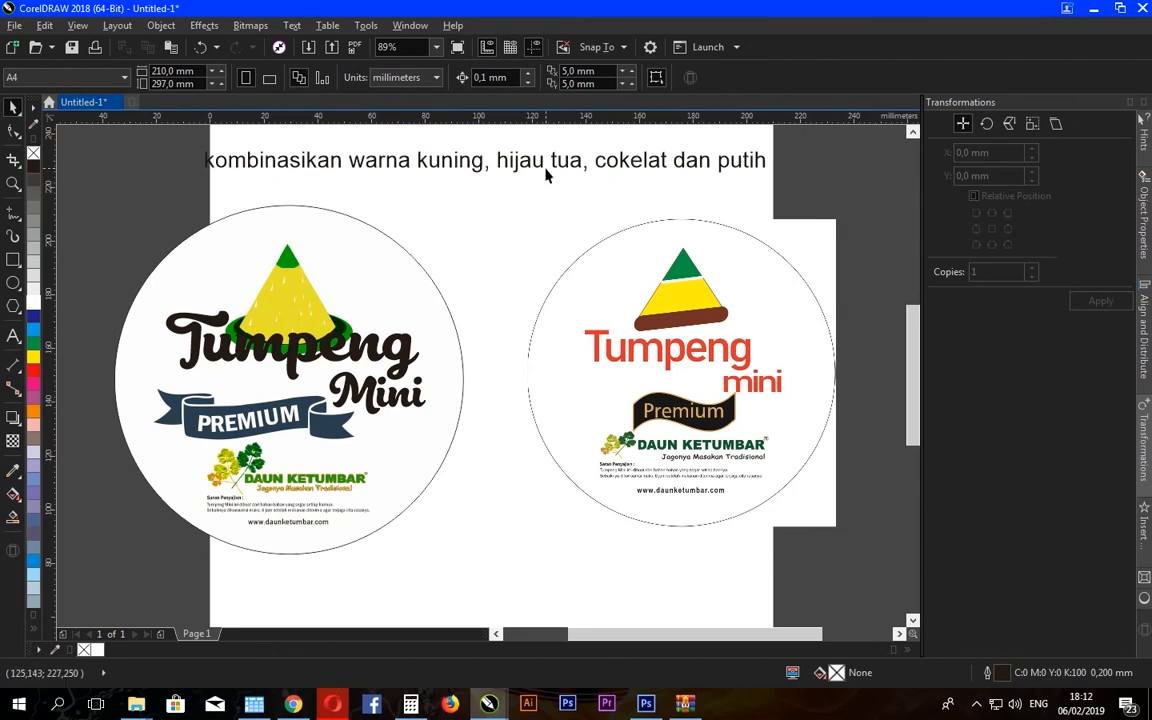
pyautogui.click(370, 349)
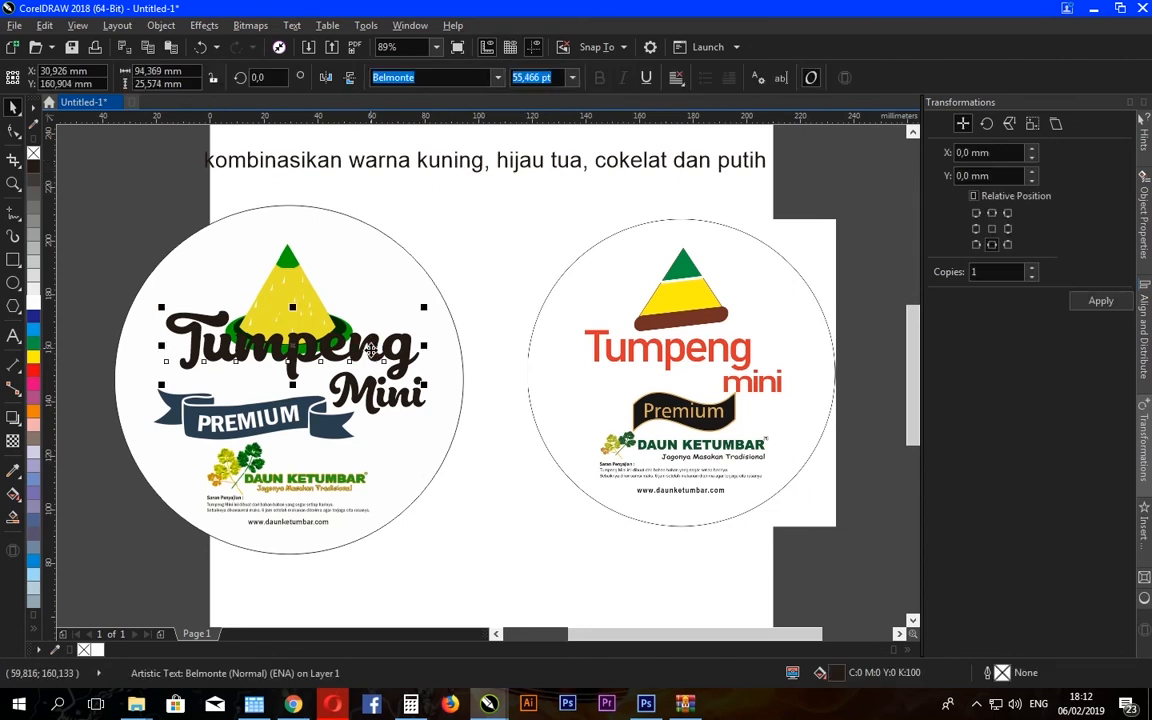
pyautogui.click(375, 397)
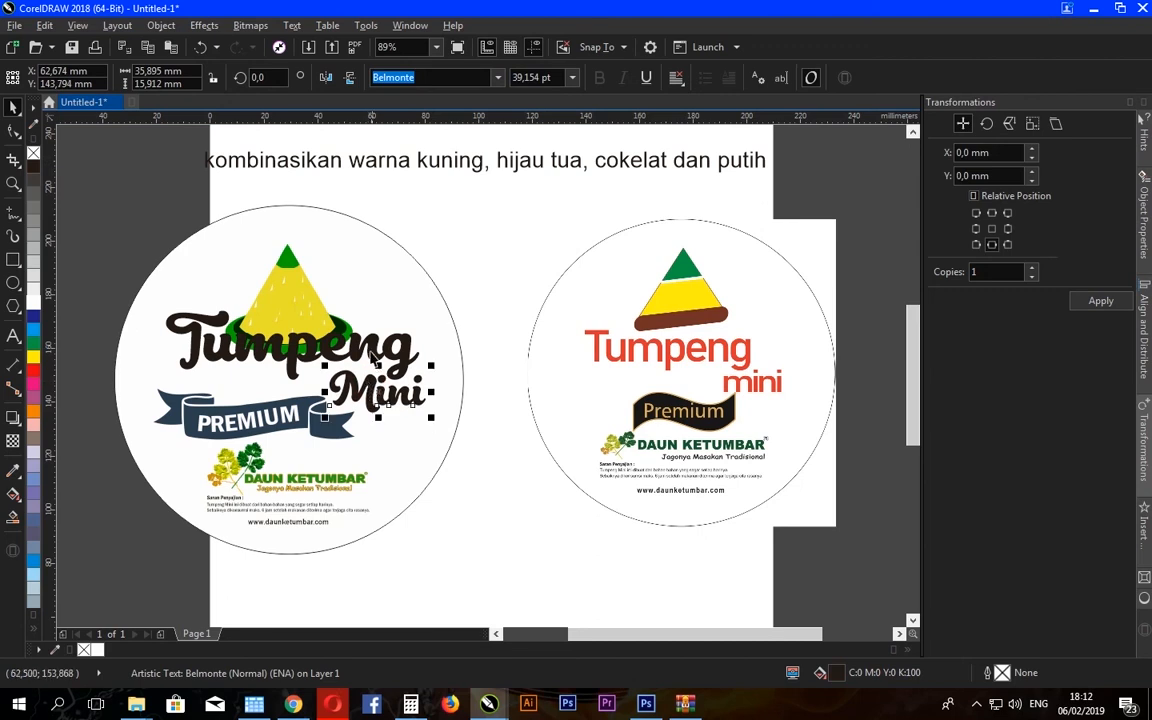
pyautogui.keyDown('shift'); pyautogui.click(338, 325); pyautogui.keyUp('shift')
pyautogui.hotkey('ctrl', 'g')
# - Sample the brown from the cone's base on the original label and fill both words, Tumpeng and Mini, with it
pyautogui.click(14, 470)
pyautogui.click(705, 318)
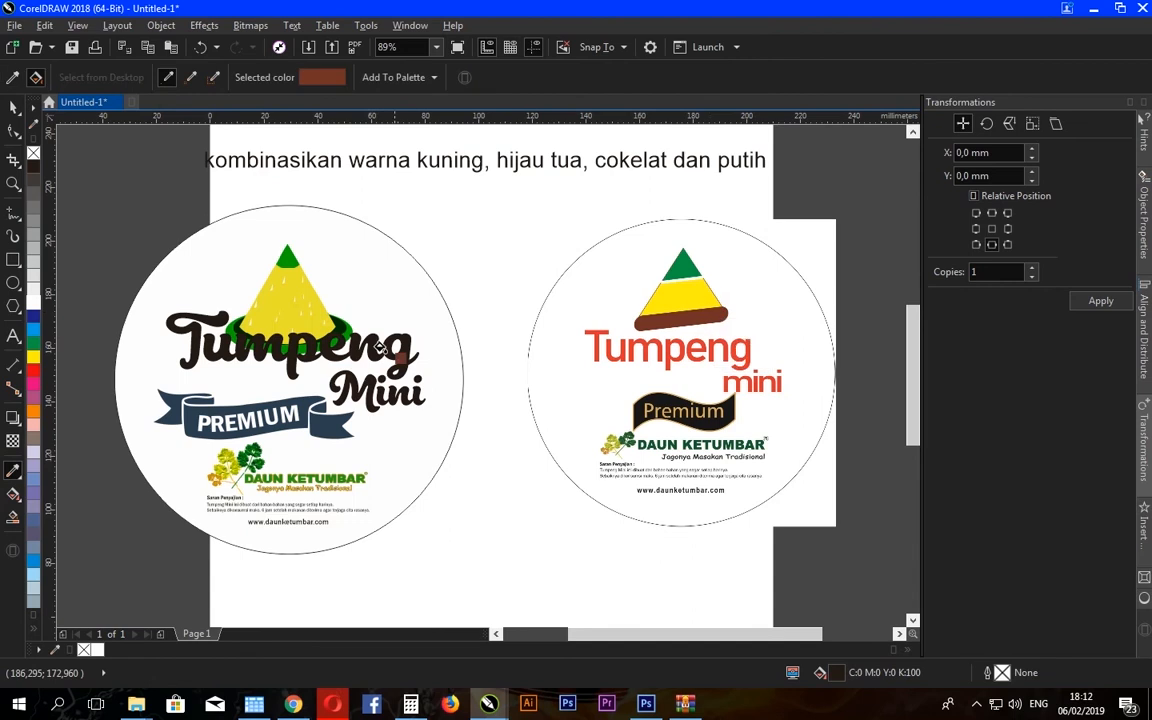
pyautogui.click(355, 338)
pyautogui.press('space')
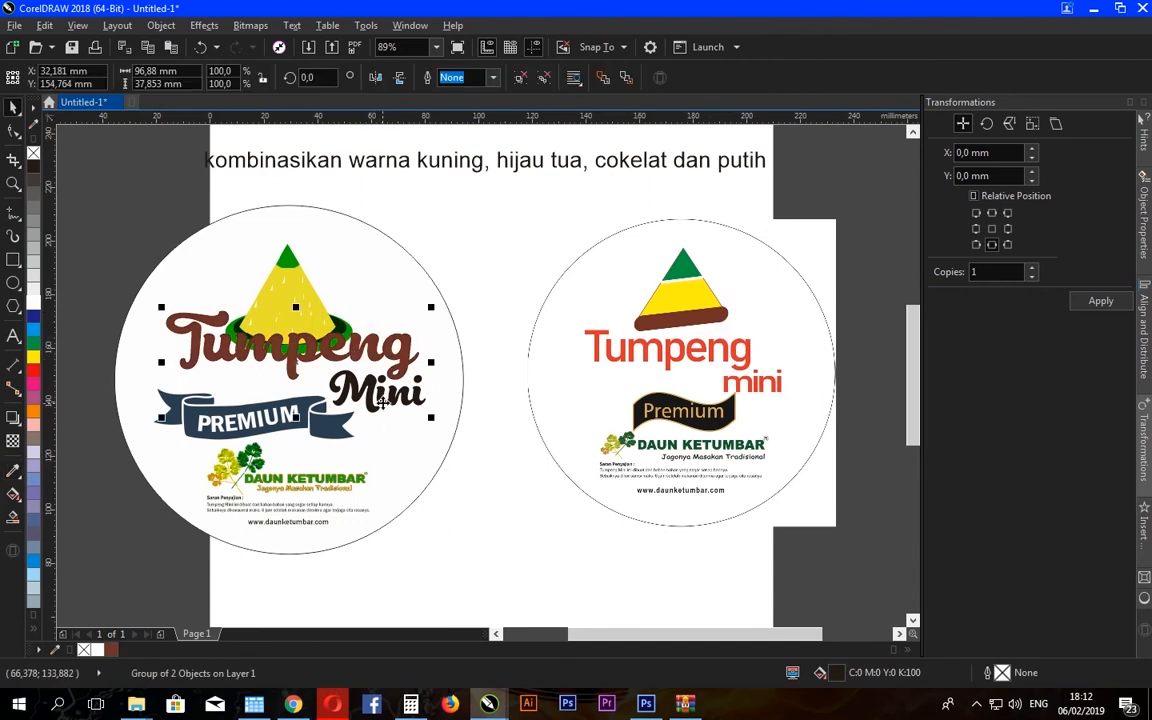
pyautogui.hotkey('ctrl', 'r')
# - Give the Tumpeng Mini lettering a white 2.0 mm outline with round corners, placed behind the fill
pyautogui.rightClick(35, 304)
pyautogui.press('F12')
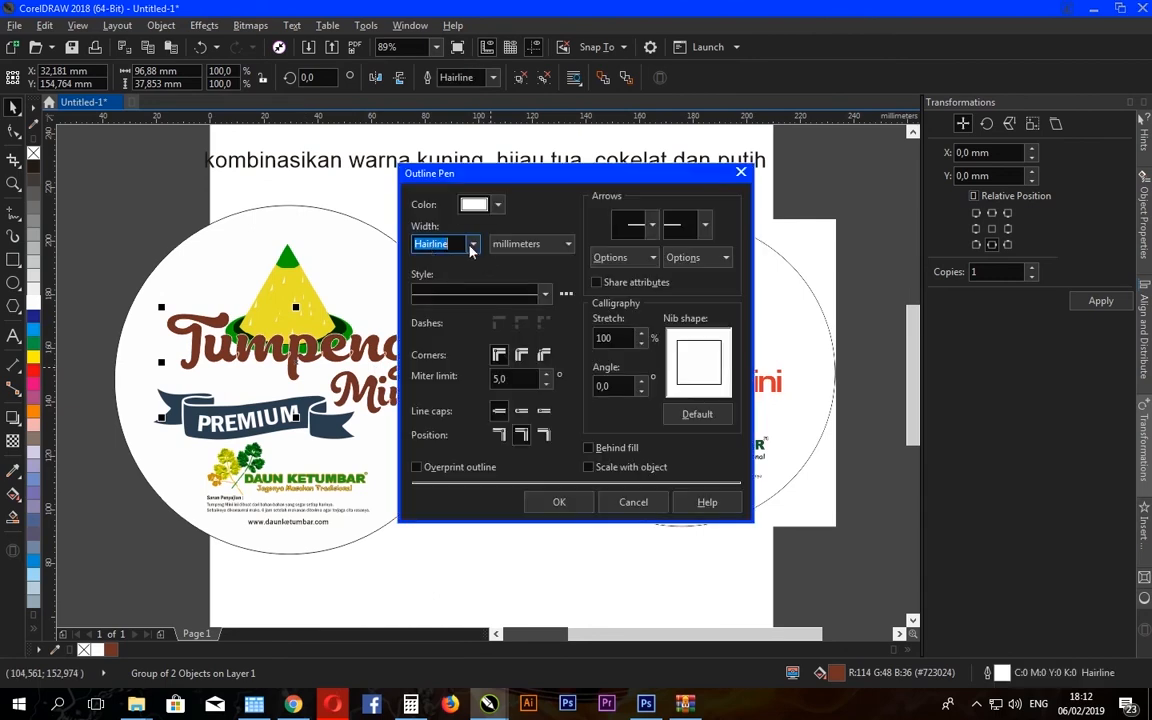
pyautogui.click(473, 244)
pyautogui.click(430, 370)
pyautogui.click(611, 451)
pyautogui.click(521, 355)
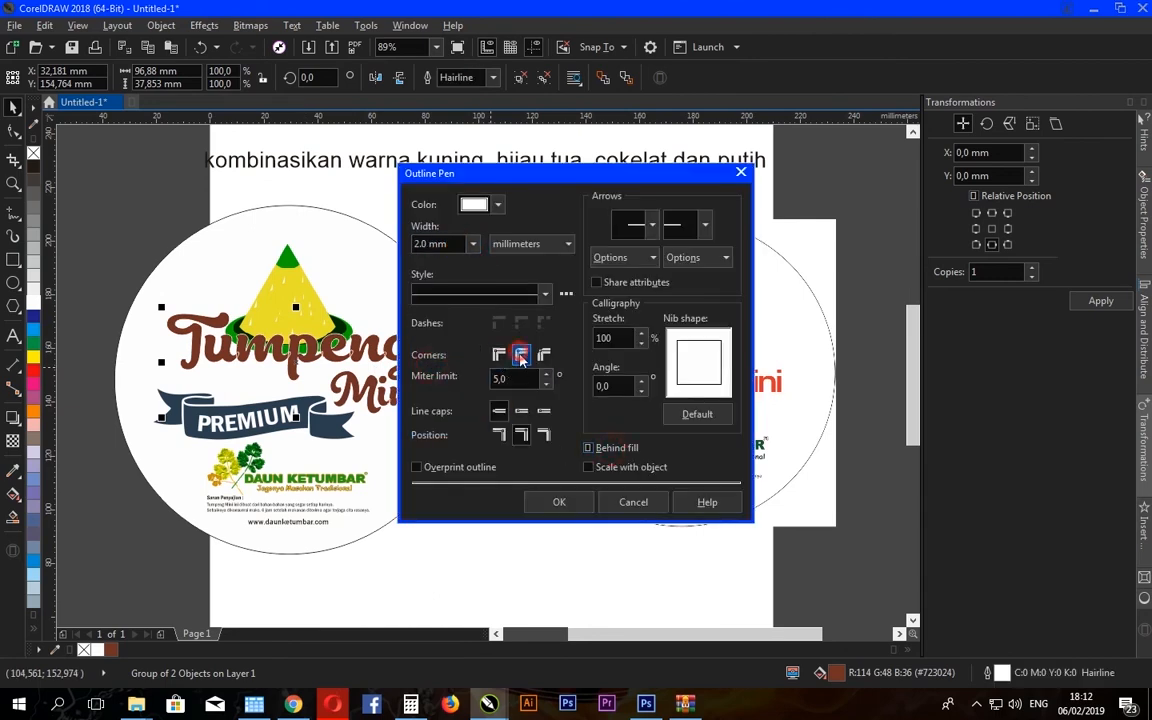
pyautogui.press('Return')
# - Increase the lettering's white outline width to 2.5 mm
pyautogui.press('F12')
pyautogui.click(473, 244)
pyautogui.click(449, 379)
pyautogui.press('Return')
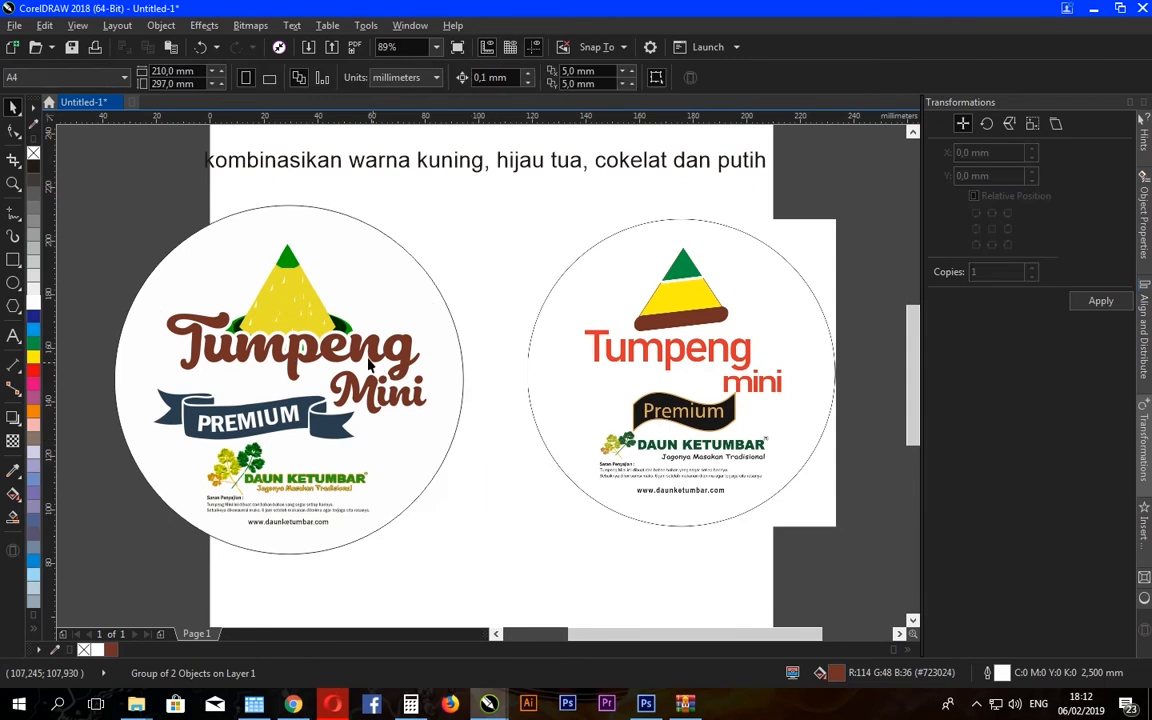
# - Enlarge the rice cone picture above the lettering to about 51 mm wide
pyautogui.click(309, 315)
pyautogui.moveTo(357, 358); pyautogui.dragTo(363, 366)
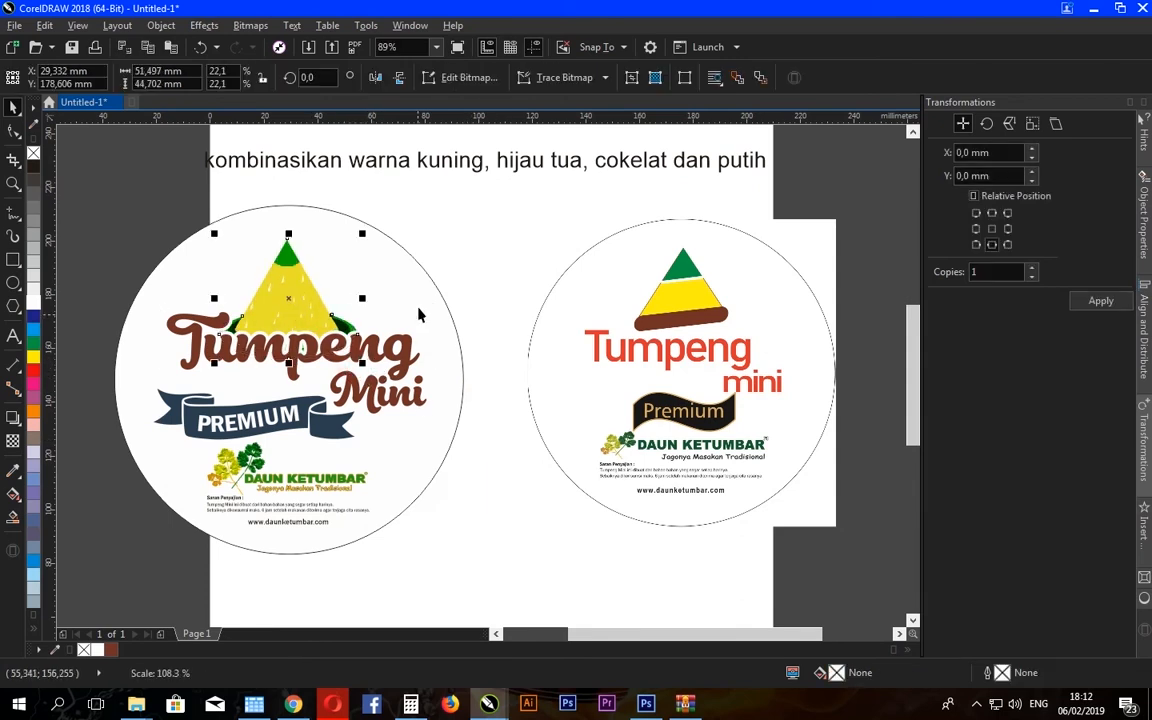
pyautogui.click(321, 425)
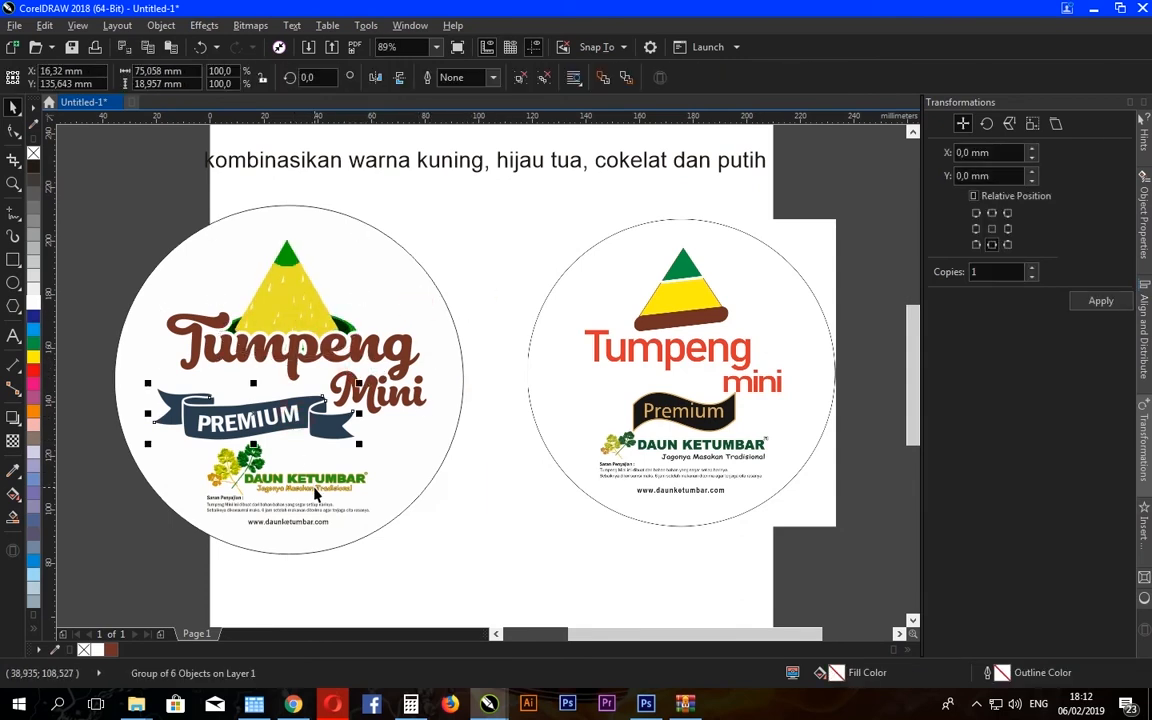
pyautogui.click(318, 520)
# - Fill the central band of the PREMIUM ribbon with green from the color palette
pyautogui.click(286, 413)
pyautogui.moveTo(286, 413); pyautogui.dragTo(327, 428)
pyautogui.click(466, 474)
pyautogui.keyDown('ctrl'); pyautogui.click(312, 400); pyautogui.keyUp('ctrl')
pyautogui.click(34, 343)
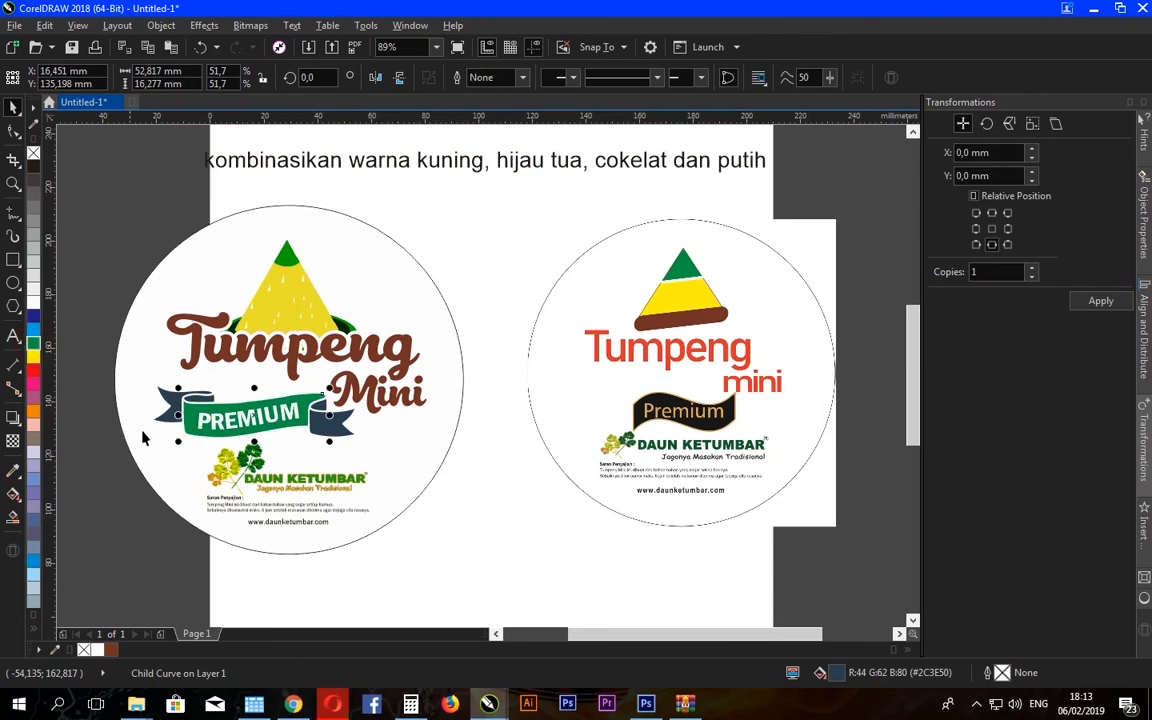
# - Apply the same green fill to the ribbon's two tails and both folds
pyautogui.keyDown('ctrl'); pyautogui.click(169, 398); pyautogui.keyUp('ctrl')
pyautogui.hotkey('ctrl', 'r')
pyautogui.keyDown('ctrl'); pyautogui.click(339, 427); pyautogui.keyUp('ctrl')
pyautogui.hotkey('ctrl', 'r')
pyautogui.keyDown('ctrl'); pyautogui.click(319, 405); pyautogui.keyUp('ctrl')
pyautogui.hotkey('ctrl', 'r')
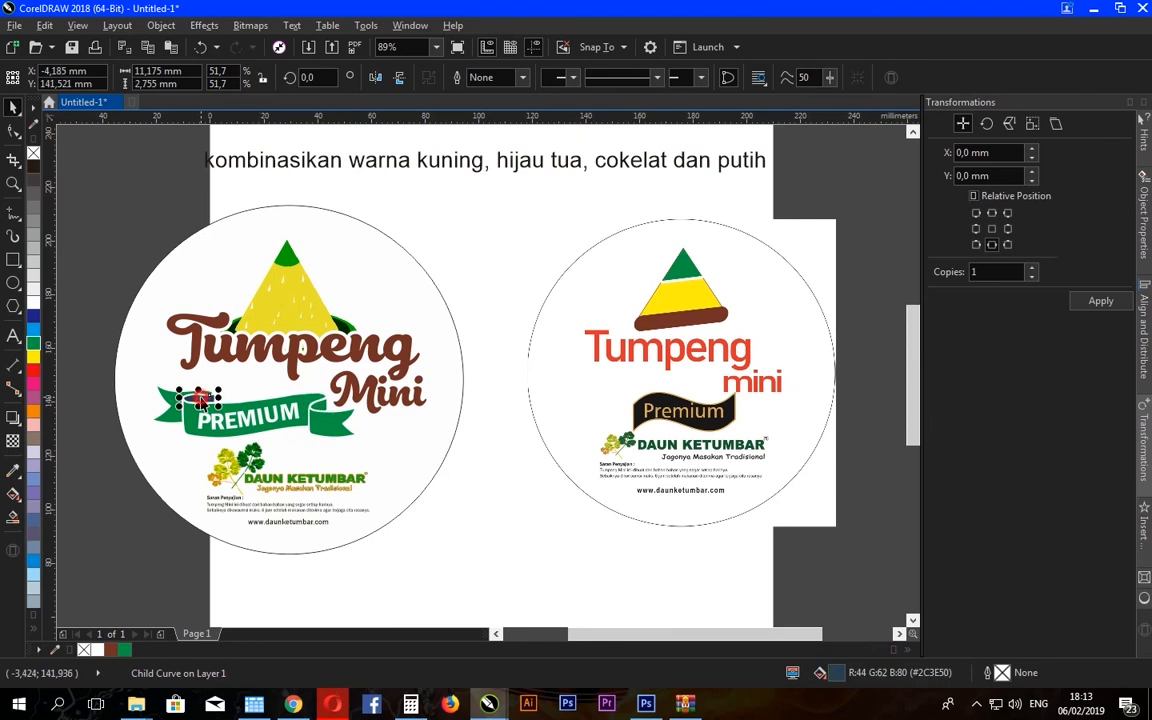
pyautogui.click(502, 545)
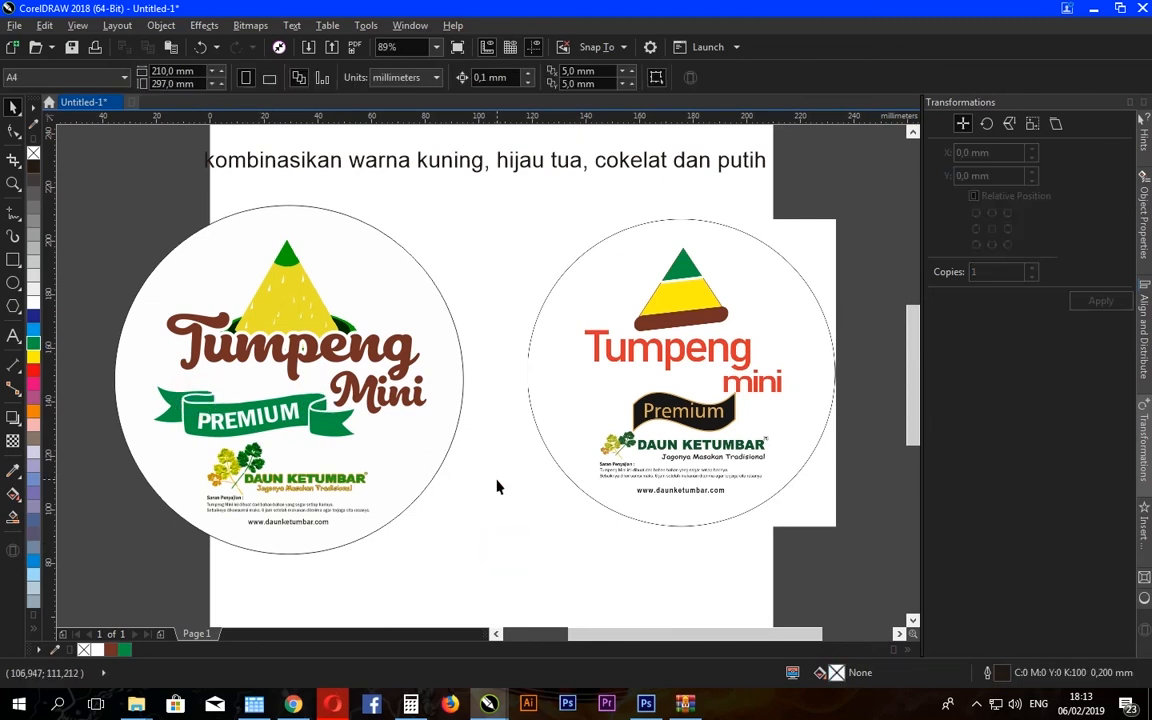
# - Darken the small fold at the ribbon's right end with a CMYK fill of 100, 0, 100, 30
pyautogui.keyDown('ctrl'); pyautogui.click(318, 413); pyautogui.keyUp('ctrl')
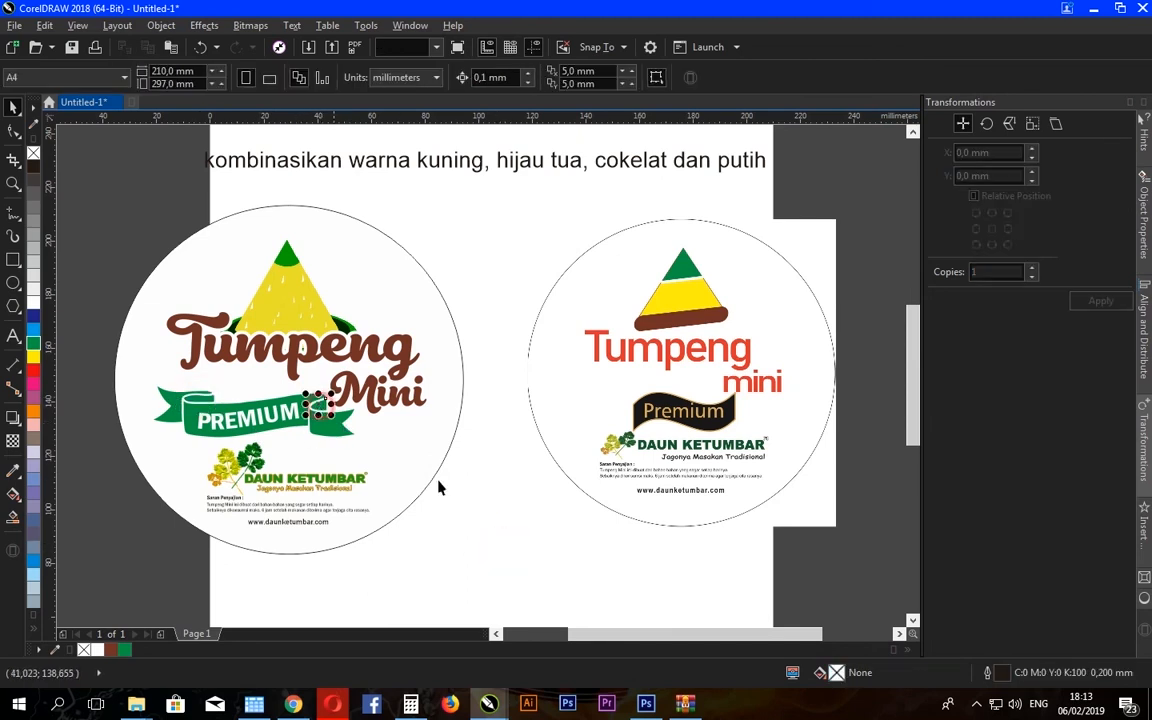
pyautogui.doubleClick(836, 672)
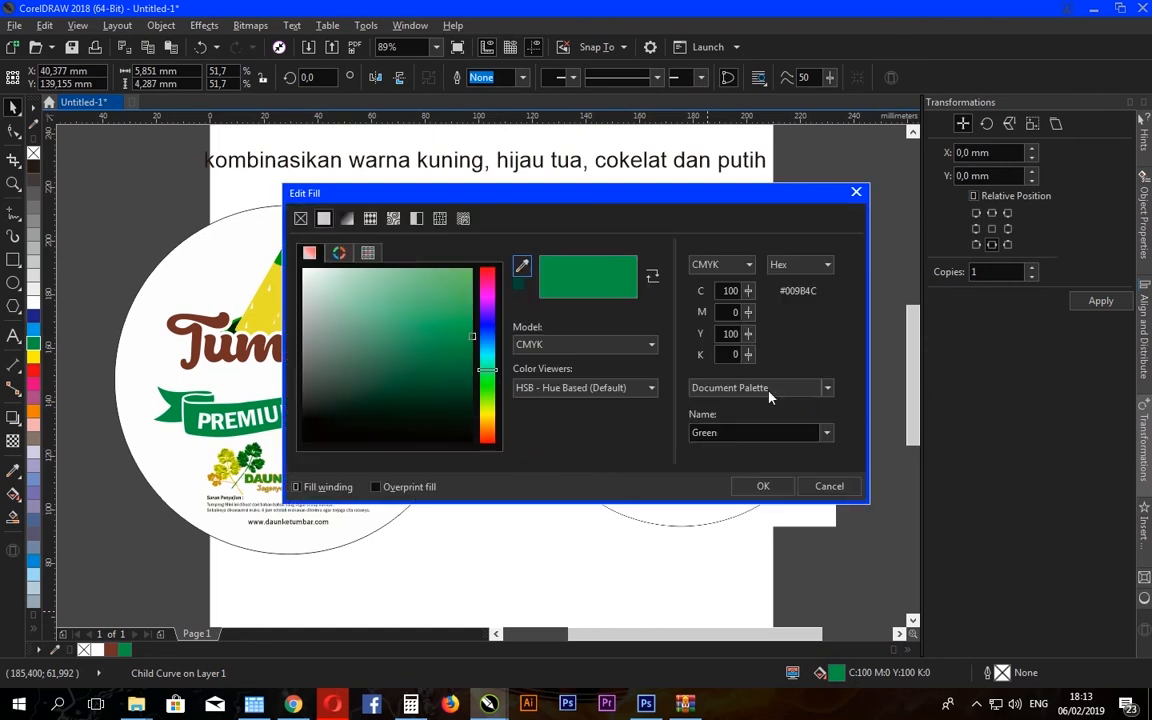
pyautogui.write('20')
pyautogui.hotkey('shift', 'Tab')
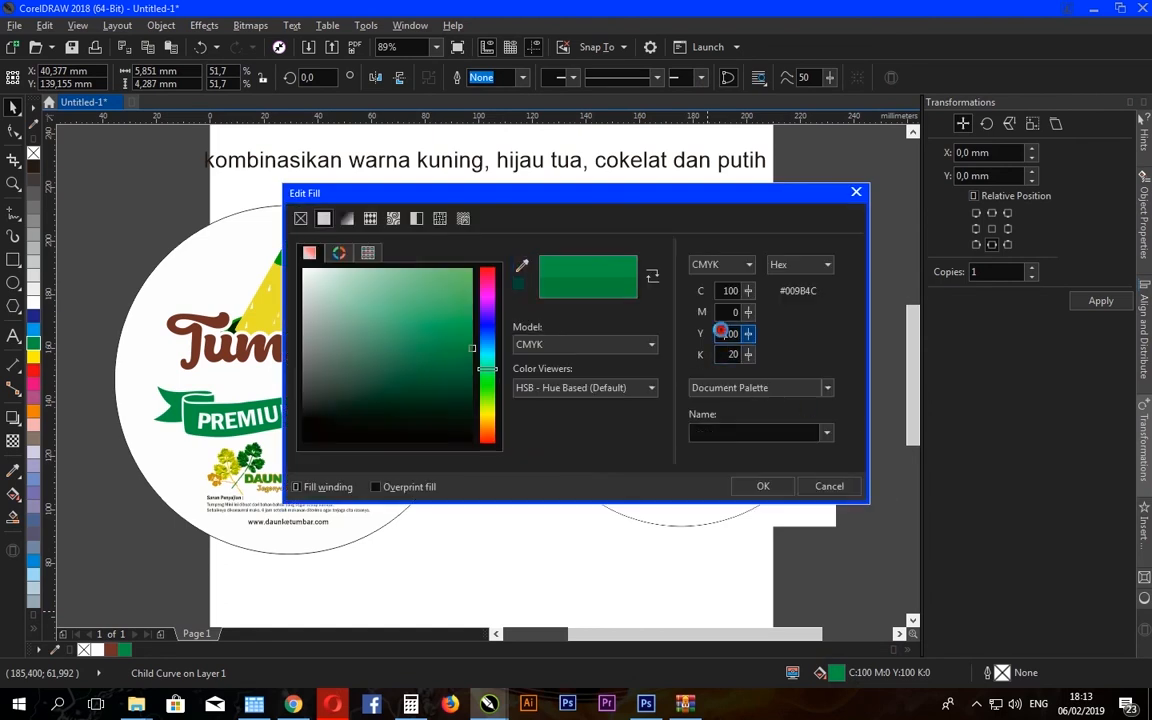
pyautogui.press('Tab')
pyautogui.write('30')
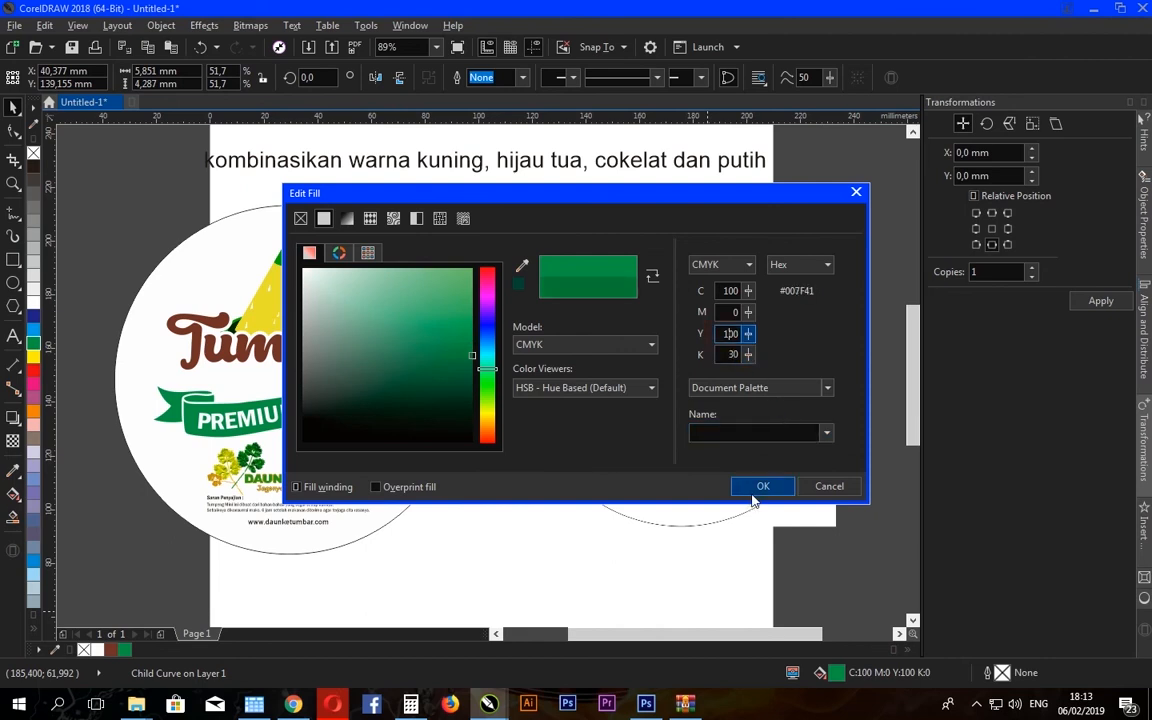
pyautogui.click(755, 489)
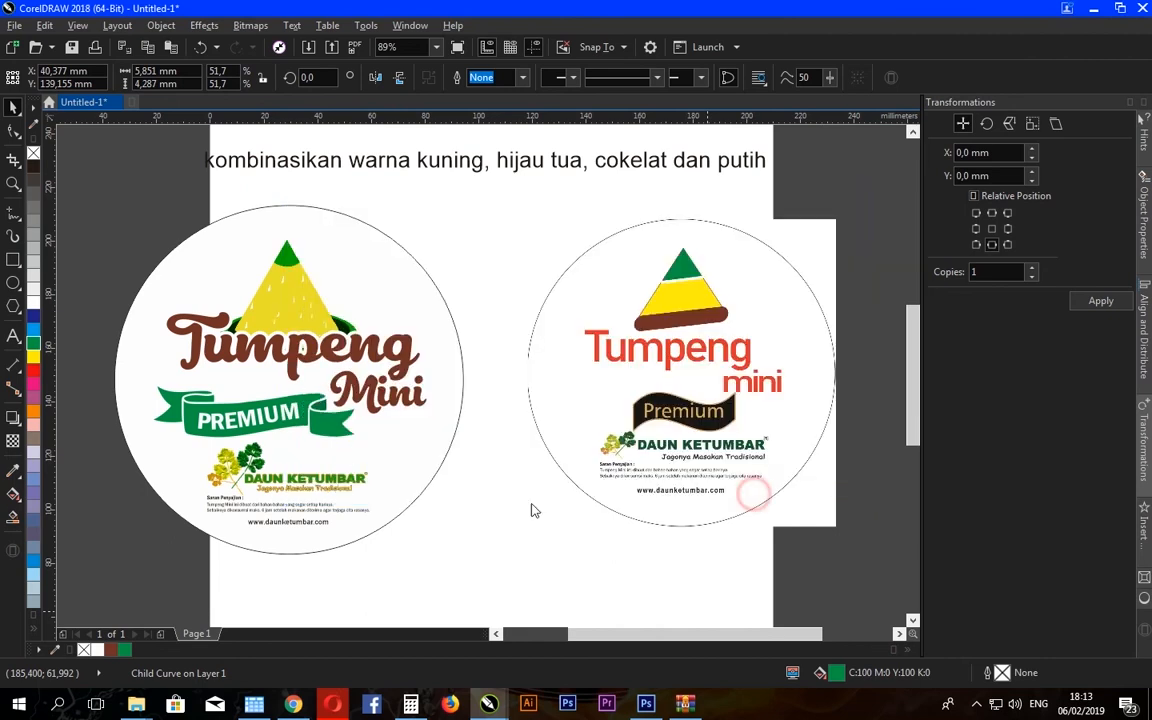
pyautogui.click(462, 528)
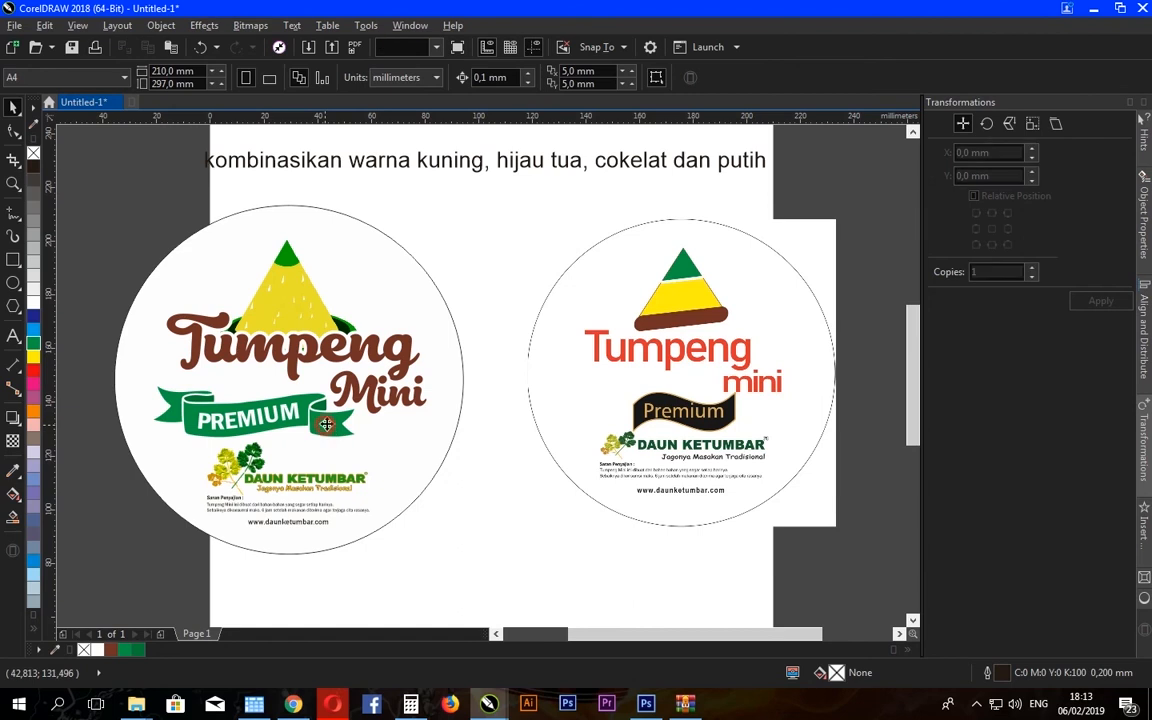
pyautogui.click(324, 427)
pyautogui.click(488, 545)
# - Try a yellow fill on the ribbon's PREMIUM text
pyautogui.keyDown('ctrl'); pyautogui.click(274, 421); pyautogui.keyUp('ctrl')
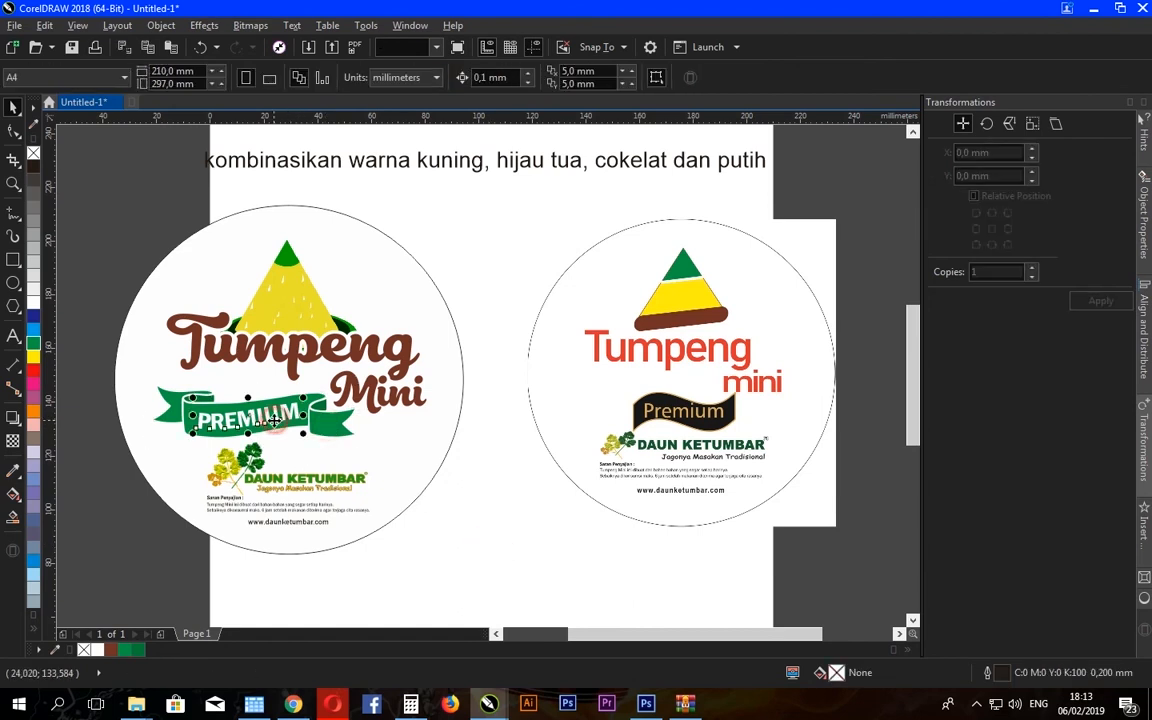
pyautogui.click(33, 356)
pyautogui.click(527, 540)
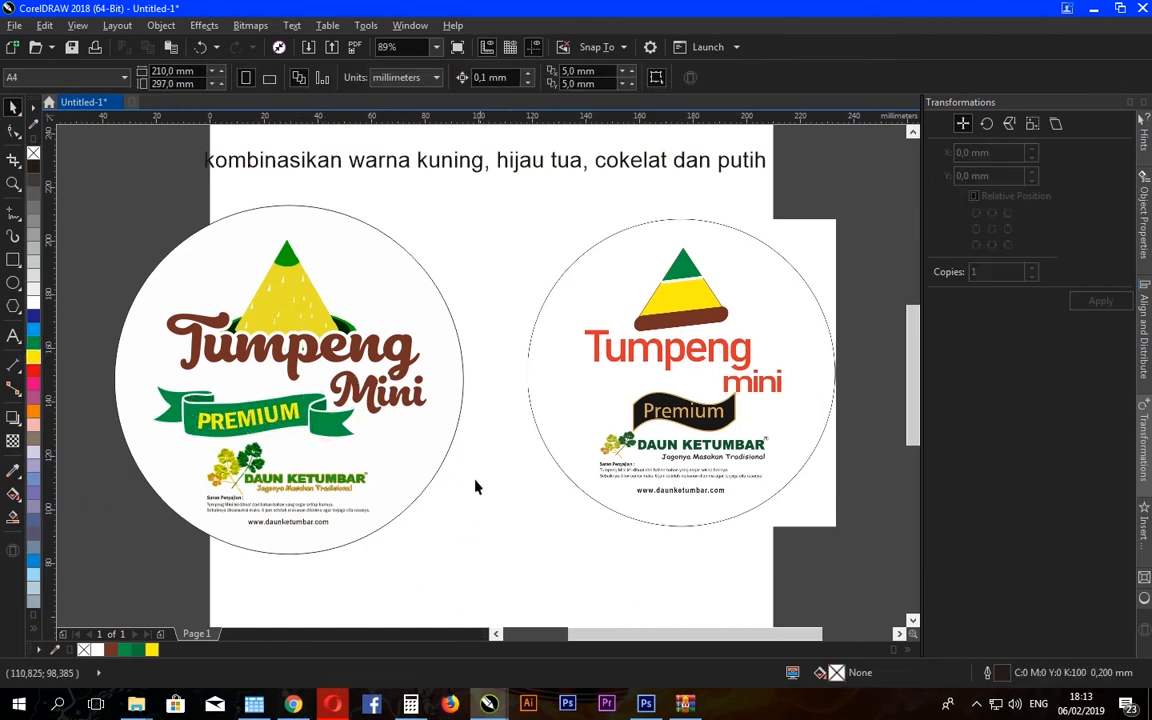
# - Shift Mini and Tumpeng slightly to the right and stretch Tumpeng leftward to about 97 mm wide
pyautogui.click(345, 362)
pyautogui.keyDown('ctrl'); pyautogui.click(345, 362); pyautogui.keyUp('ctrl')
pyautogui.moveTo(345, 362); pyautogui.dragTo(410, 368)
pyautogui.keyDown('ctrl'); pyautogui.click(365, 335); pyautogui.keyUp('ctrl')
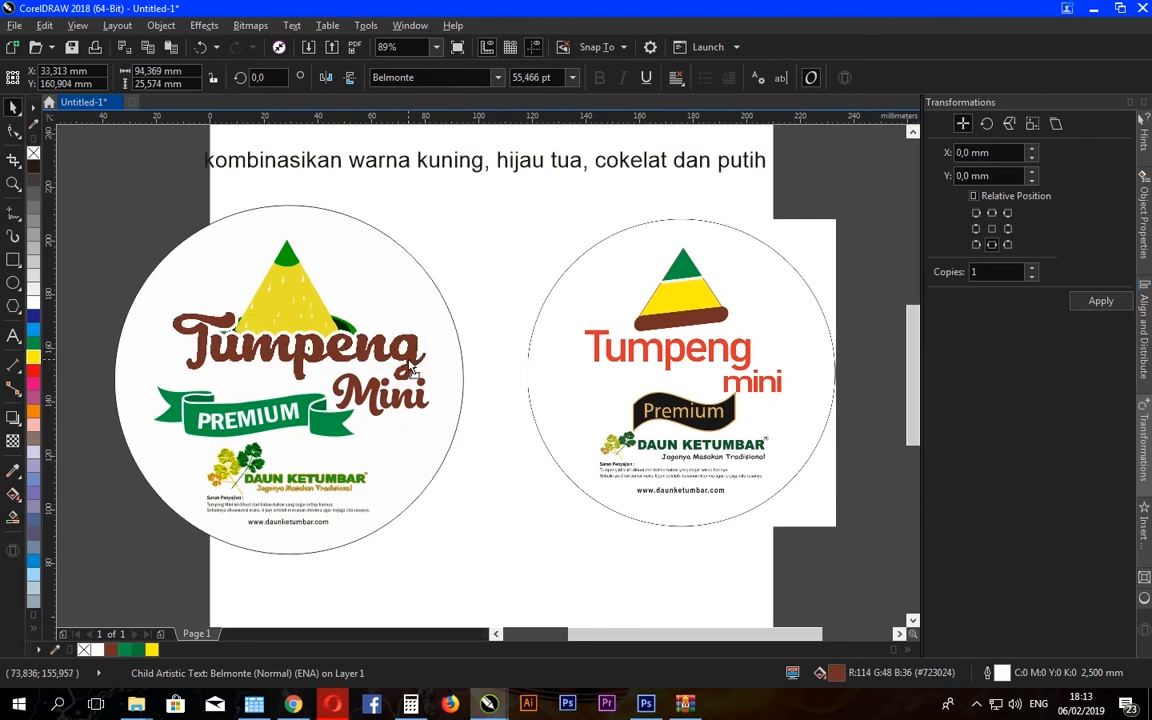
pyautogui.moveTo(168, 345); pyautogui.dragTo(161, 345)
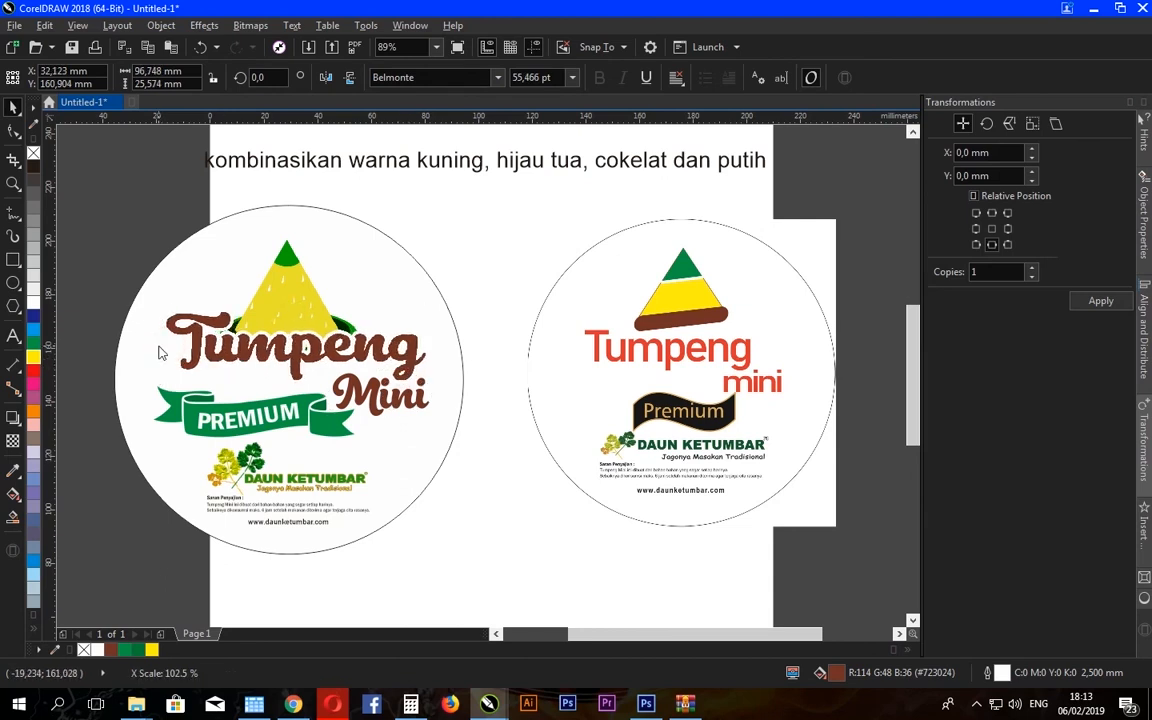
pyautogui.moveTo(298, 386); pyautogui.dragTo(298, 388)
pyautogui.click(491, 520)
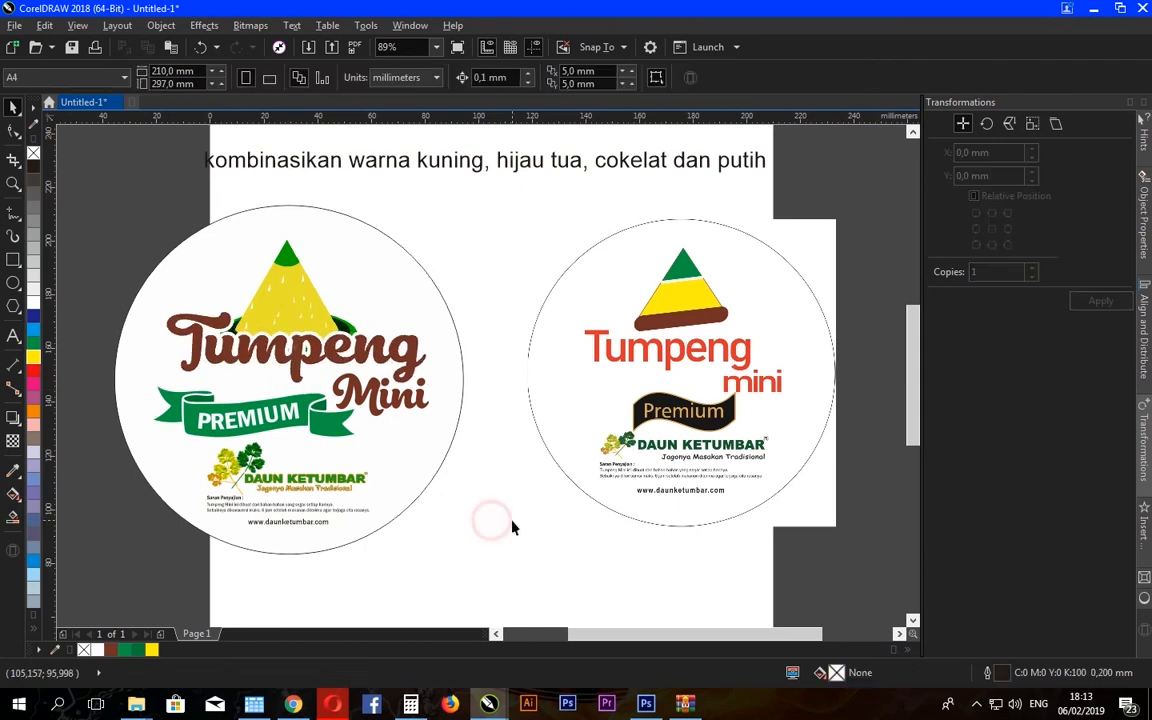
# - Try a different outline color on the Tumpeng text and undo it
pyautogui.click(358, 355)
pyautogui.rightClick(30, 316)
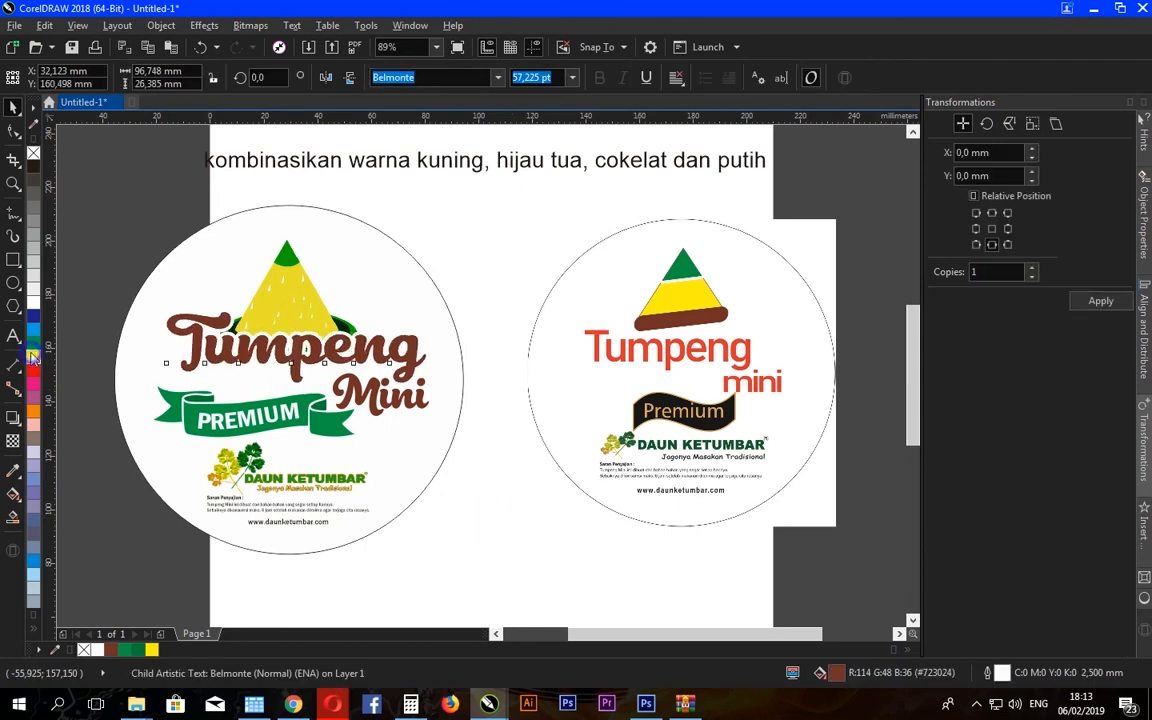
pyautogui.click(548, 560)
pyautogui.hotkey('ctrl', 'z')
pyautogui.click(514, 545)
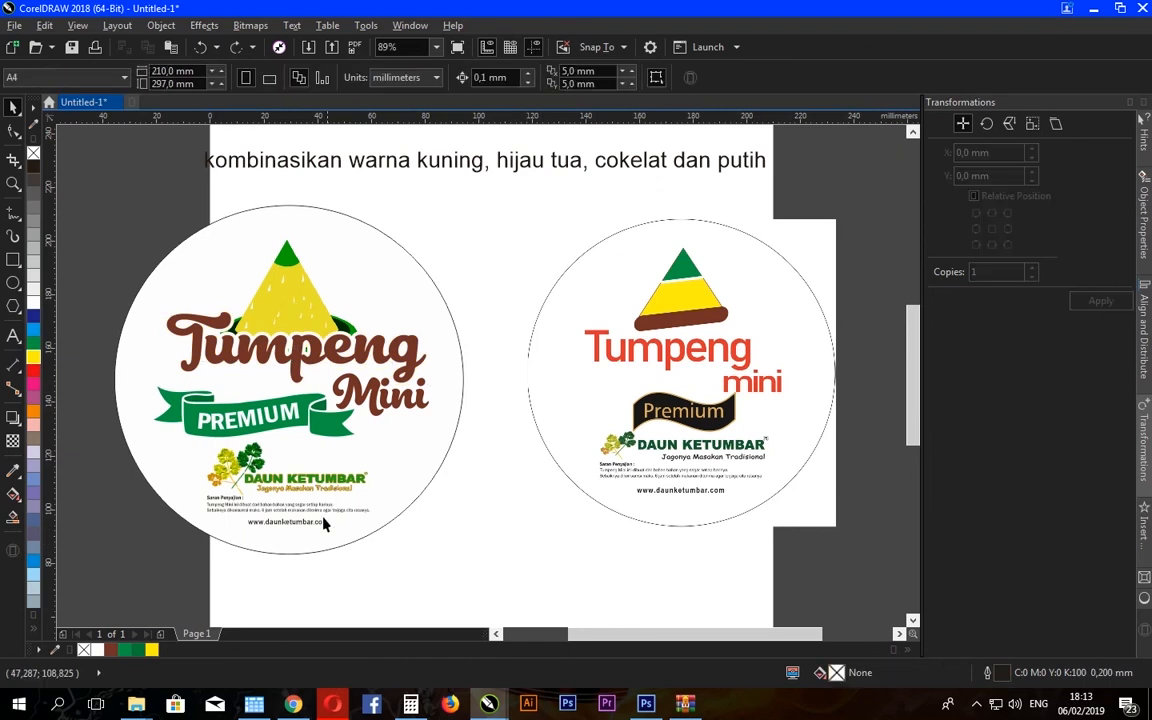
# - Ungroup the label's white circle and place an enlarged copy about 135 mm wide behind it, filled green without an outline
pyautogui.click(318, 512)
pyautogui.hotkey('ctrl', 'u')
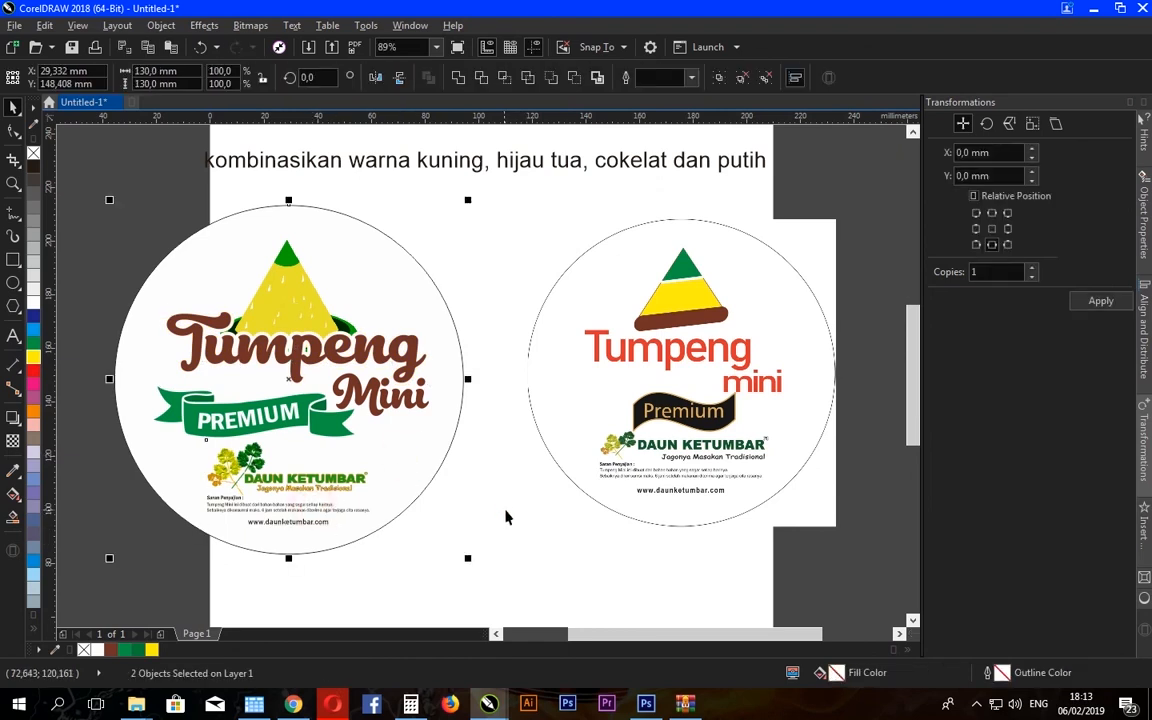
pyautogui.click(434, 290)
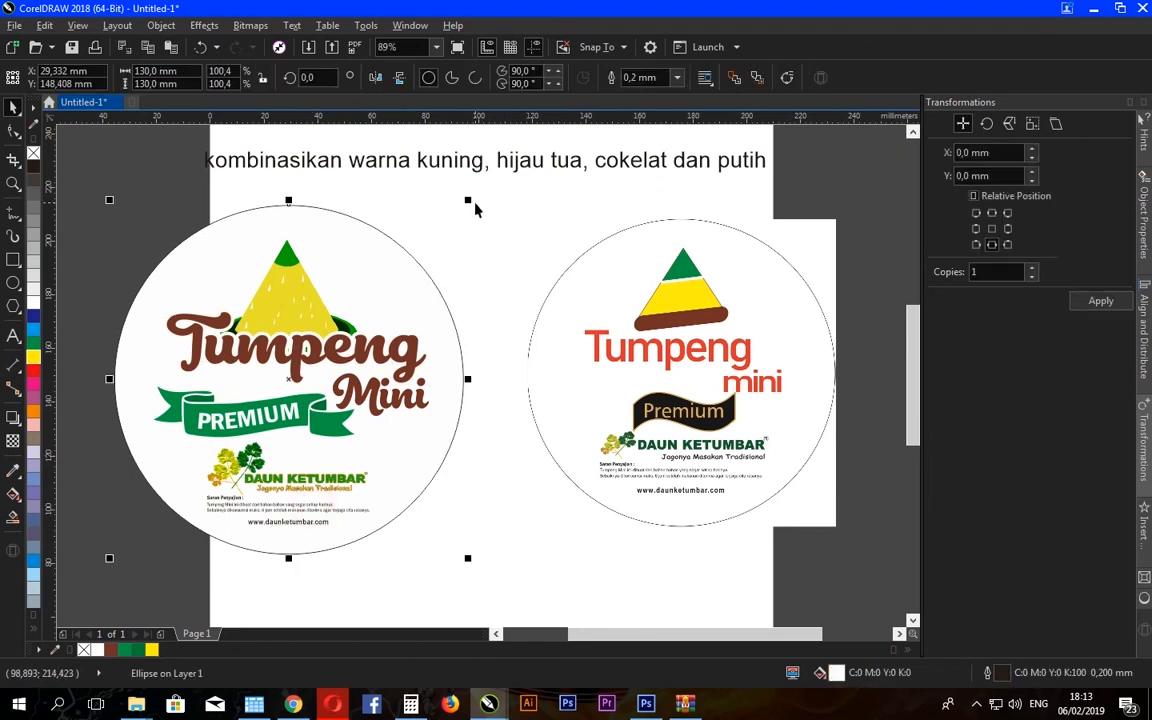
pyautogui.moveTo(470, 200)
pyautogui.mouseDown()
pyautogui.moveTo(462, 207)
pyautogui.moveTo(481, 199)
pyautogui.mouseUp()
pyautogui.hotkey('shift', 'pagedown')
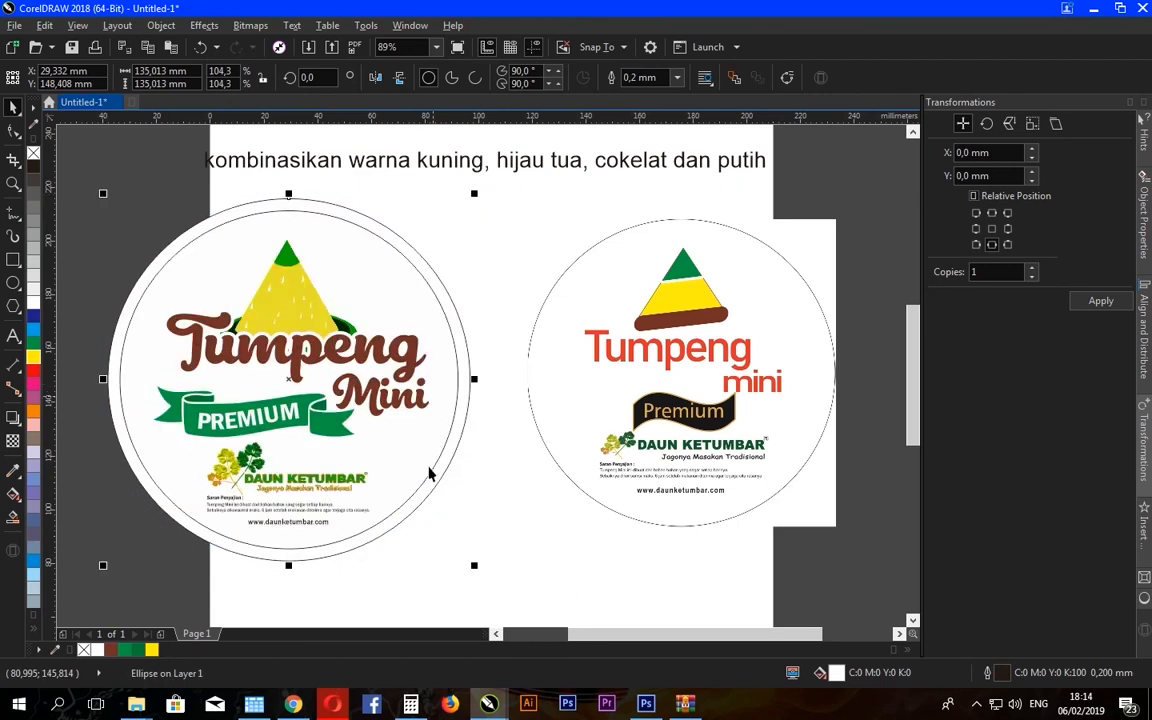
pyautogui.click(125, 651)
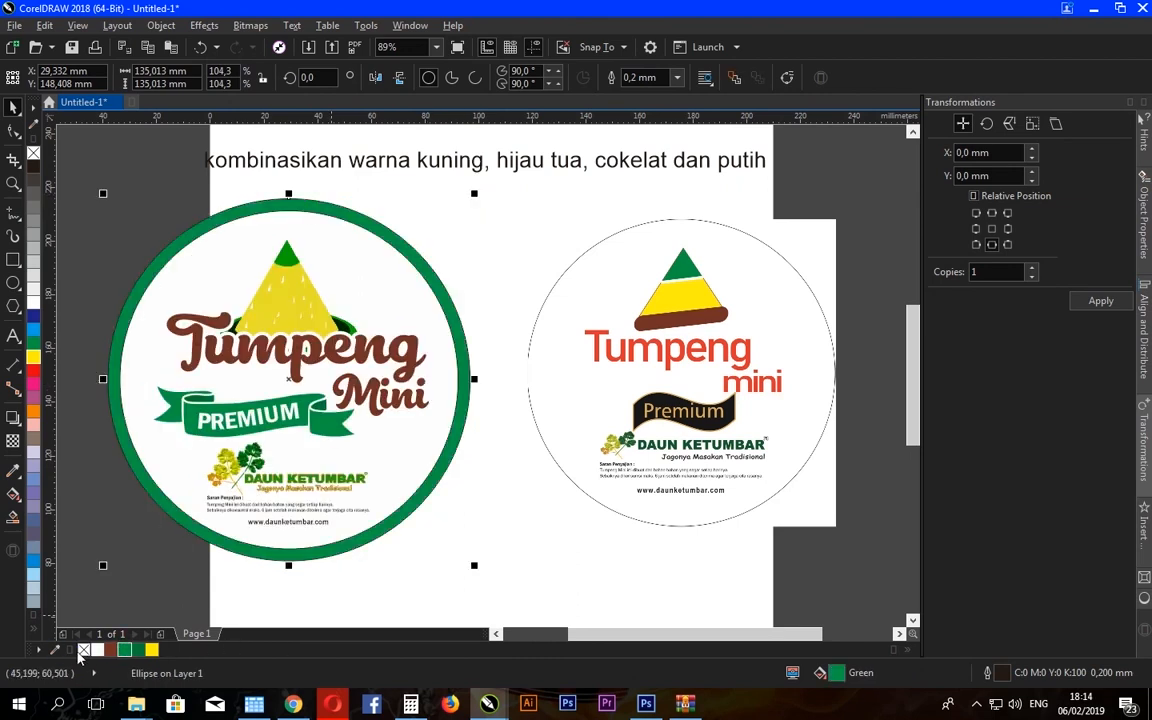
pyautogui.click(491, 252)
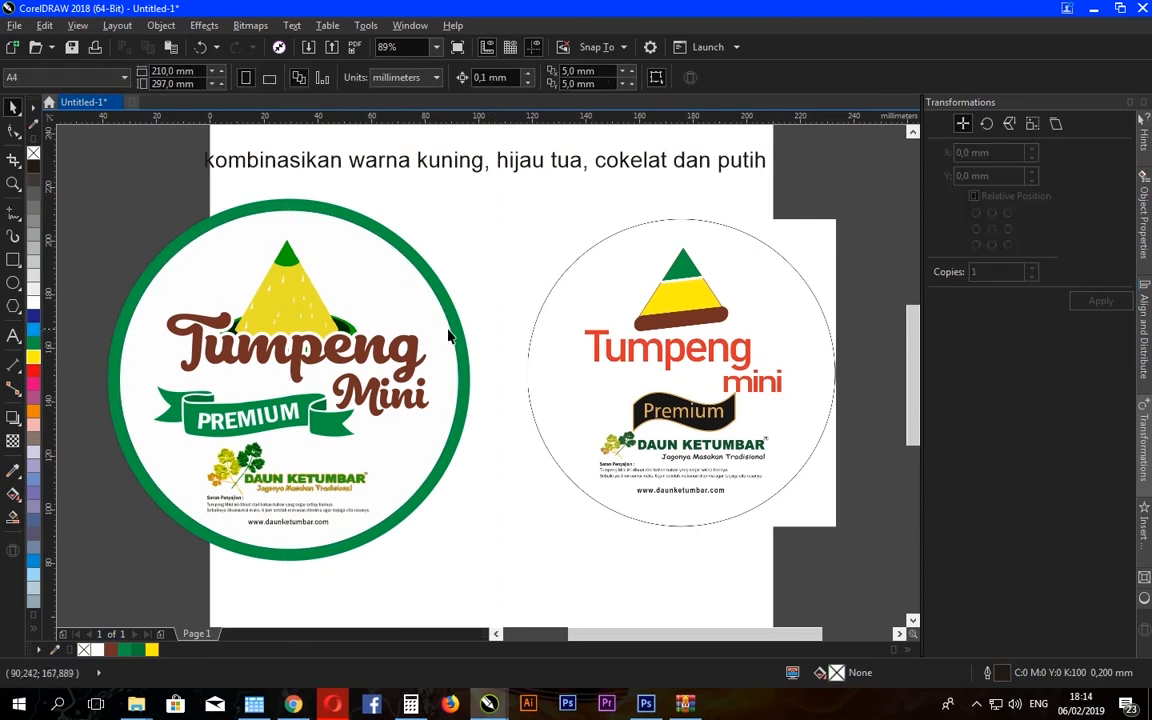
# - Duplicate the green circle at about 140 mm wide, fill the copy yellow and send it to the back
pyautogui.click(430, 280)
pyautogui.moveTo(473, 186); pyautogui.dragTo(481, 186)
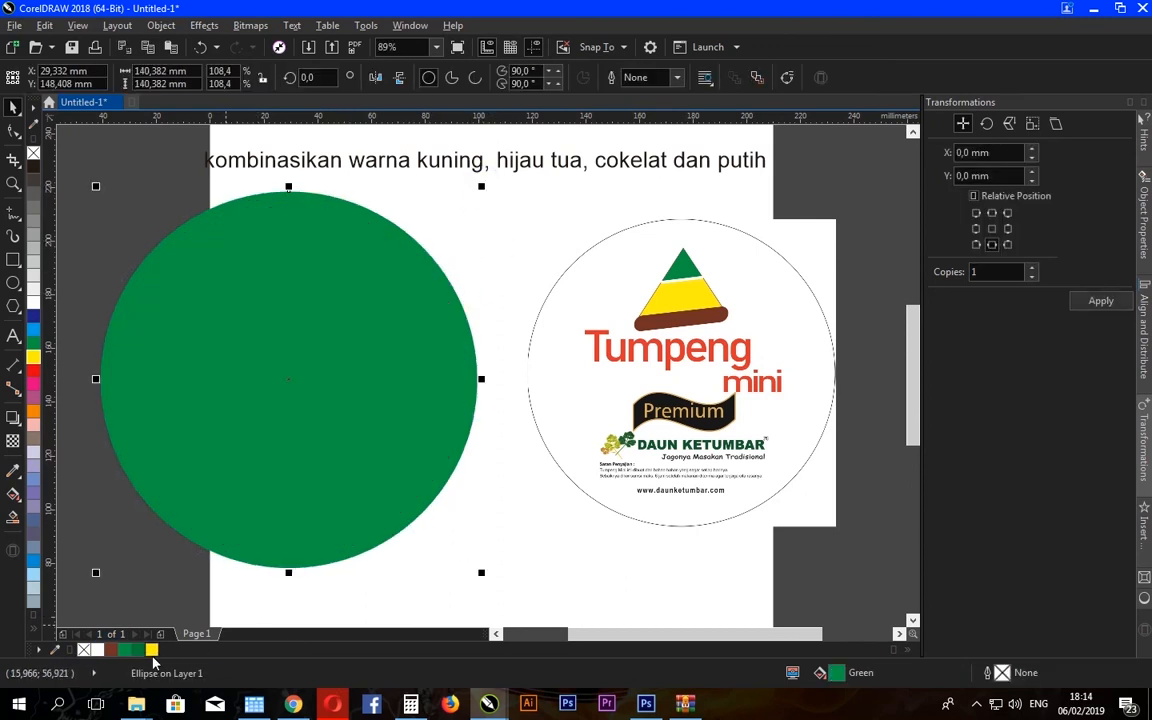
pyautogui.click(152, 651)
pyautogui.hotkey('shift', 'pagedown')
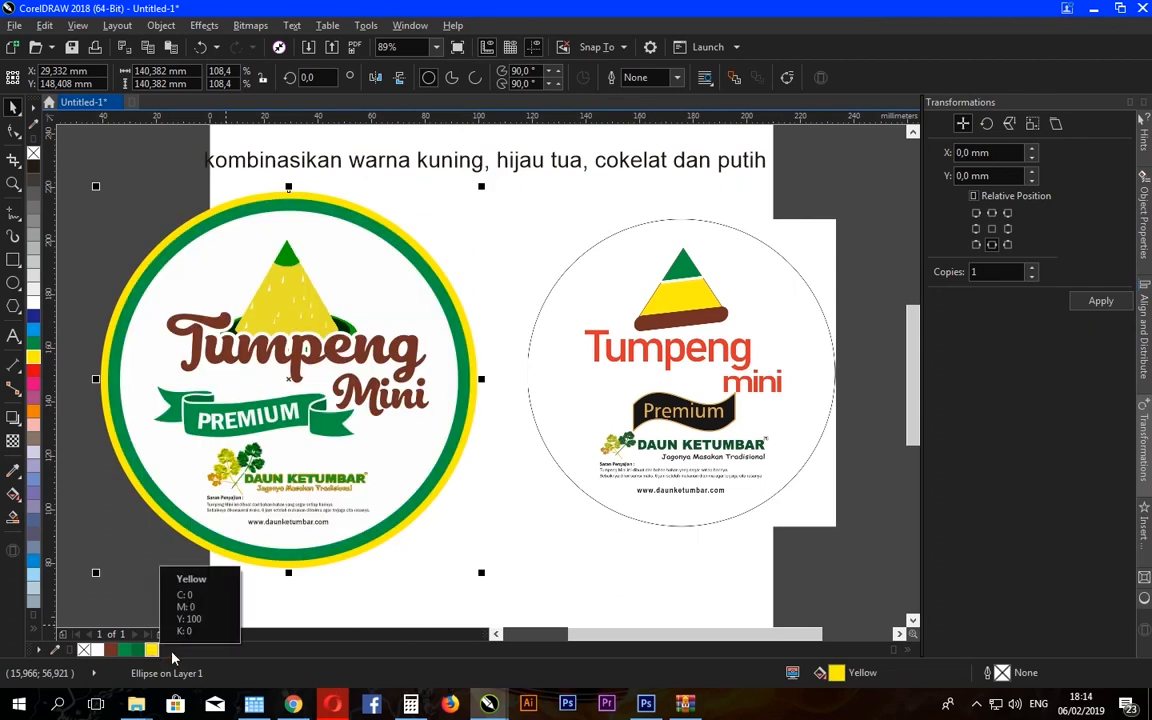
pyautogui.click(527, 514)
# - Scale the yellow circle to about 136 mm wide and fine-tune the sizes of the green and white circles inside it
pyautogui.click(432, 272)
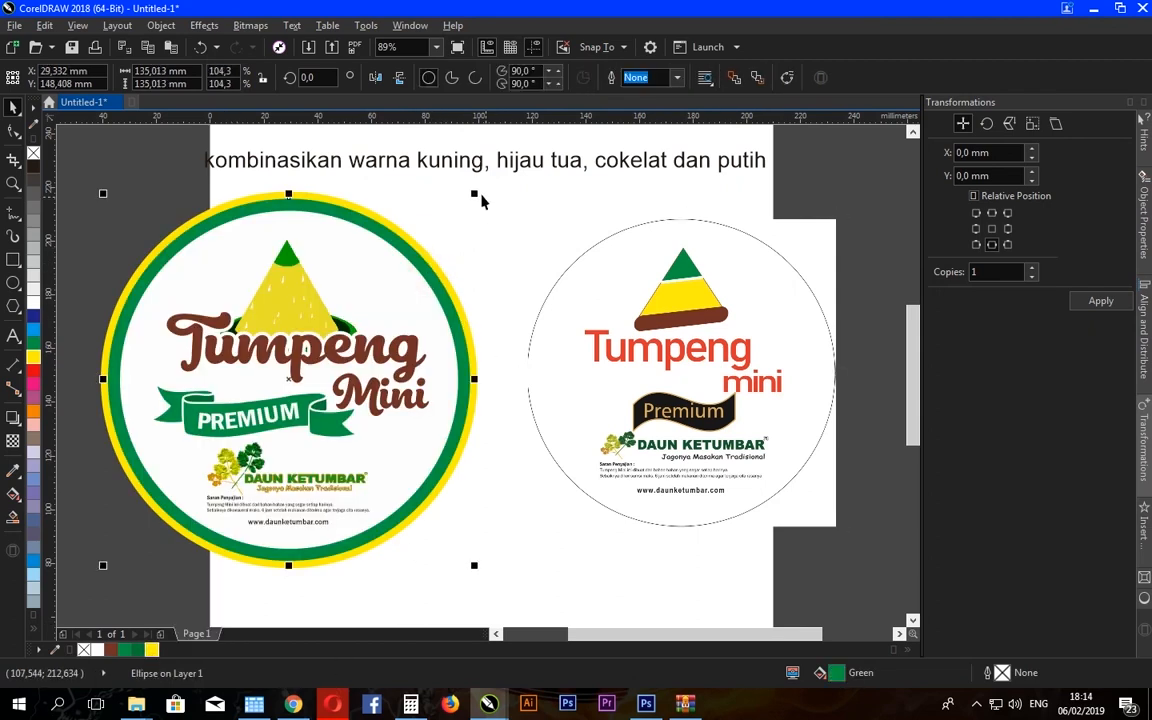
pyautogui.moveTo(474, 193); pyautogui.dragTo(474, 198)
pyautogui.click(469, 325)
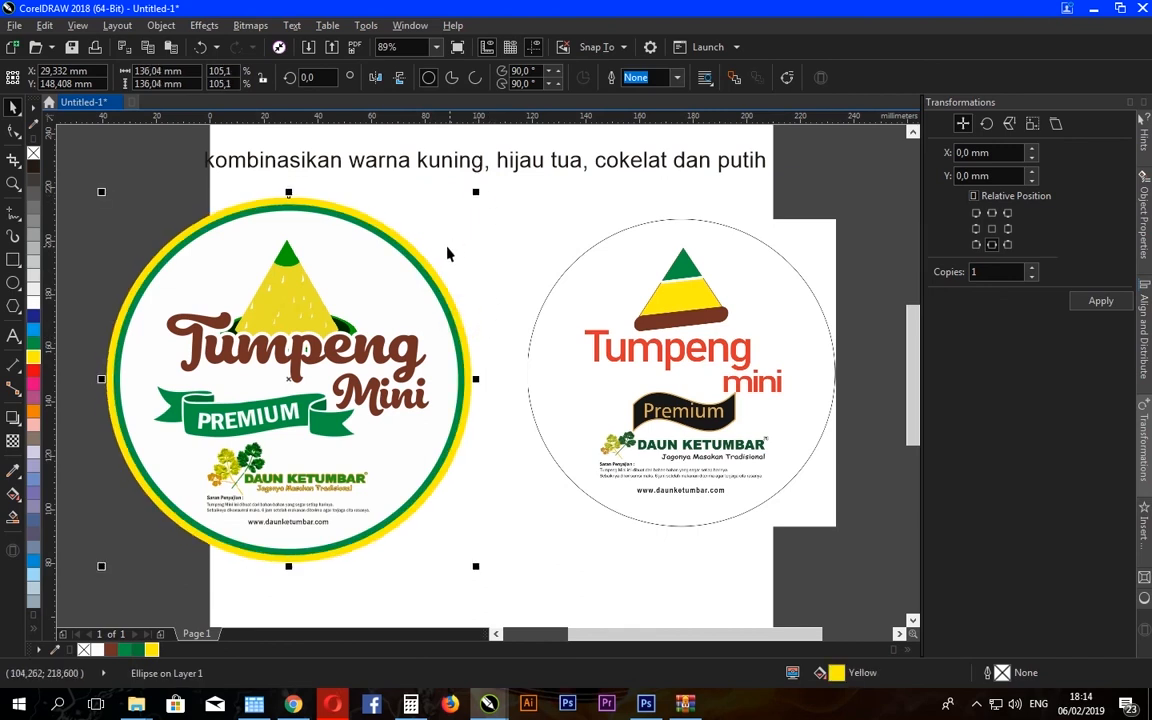
pyautogui.moveTo(466, 198); pyautogui.dragTo(465, 204)
pyautogui.click(480, 260)
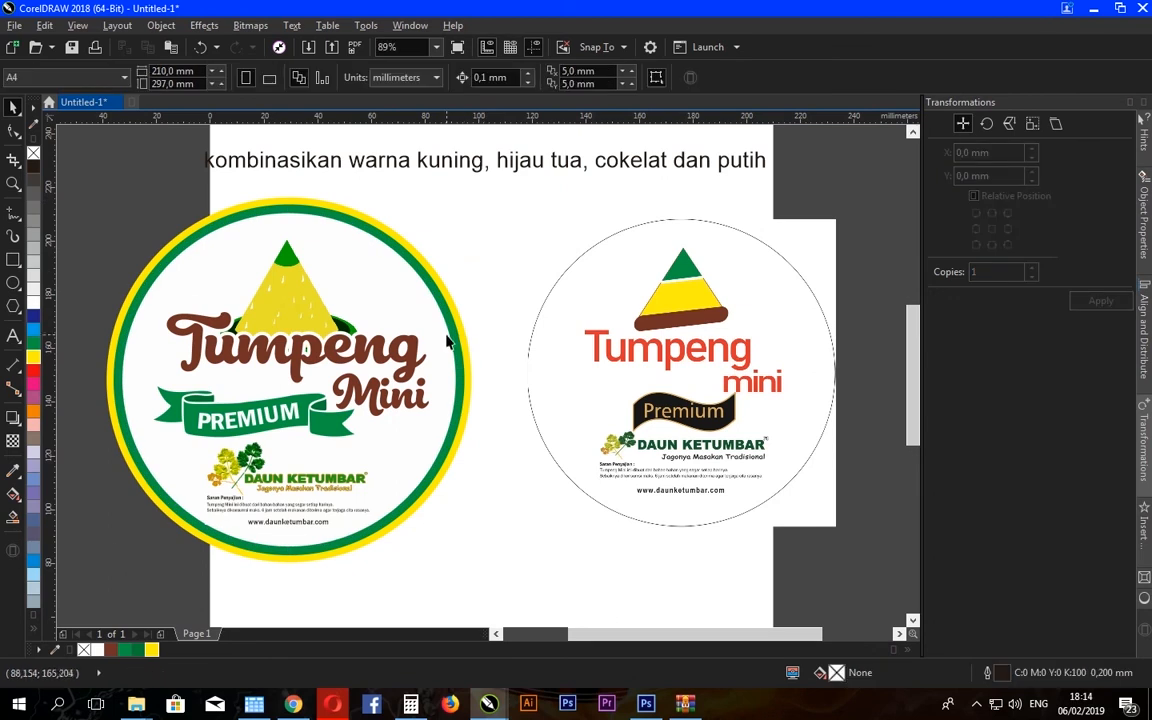
pyautogui.click(443, 323)
pyautogui.moveTo(463, 208); pyautogui.dragTo(465, 205)
pyautogui.click(478, 270)
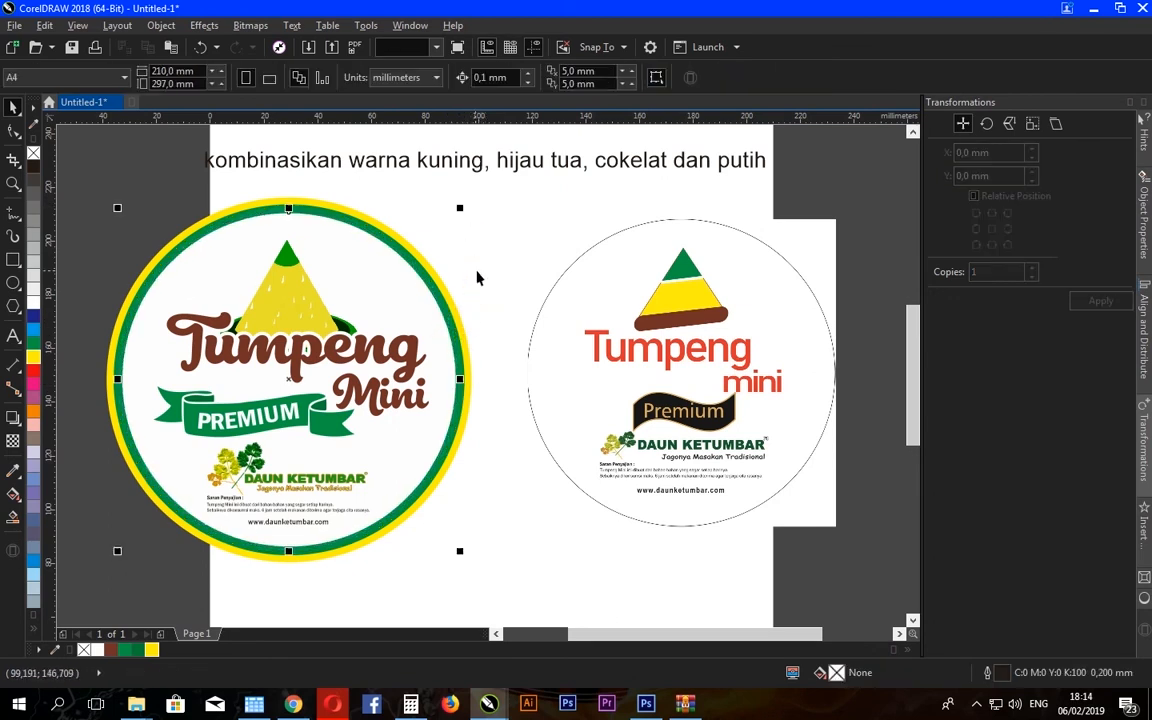
# - Try a brown-filled copy of the yellow circle, about 140 mm wide, at the back as an outermost ring
pyautogui.click(460, 342)
pyautogui.moveTo(476, 193); pyautogui.dragTo(483, 192)
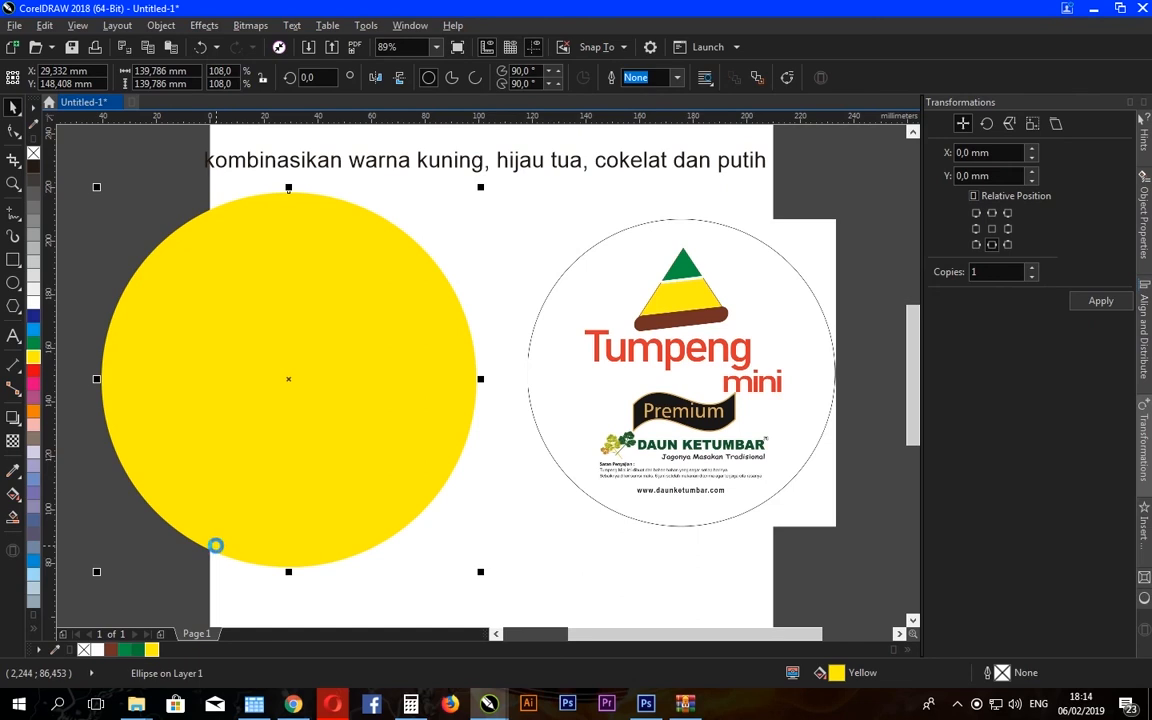
pyautogui.hotkey('shift', 'pagedown')
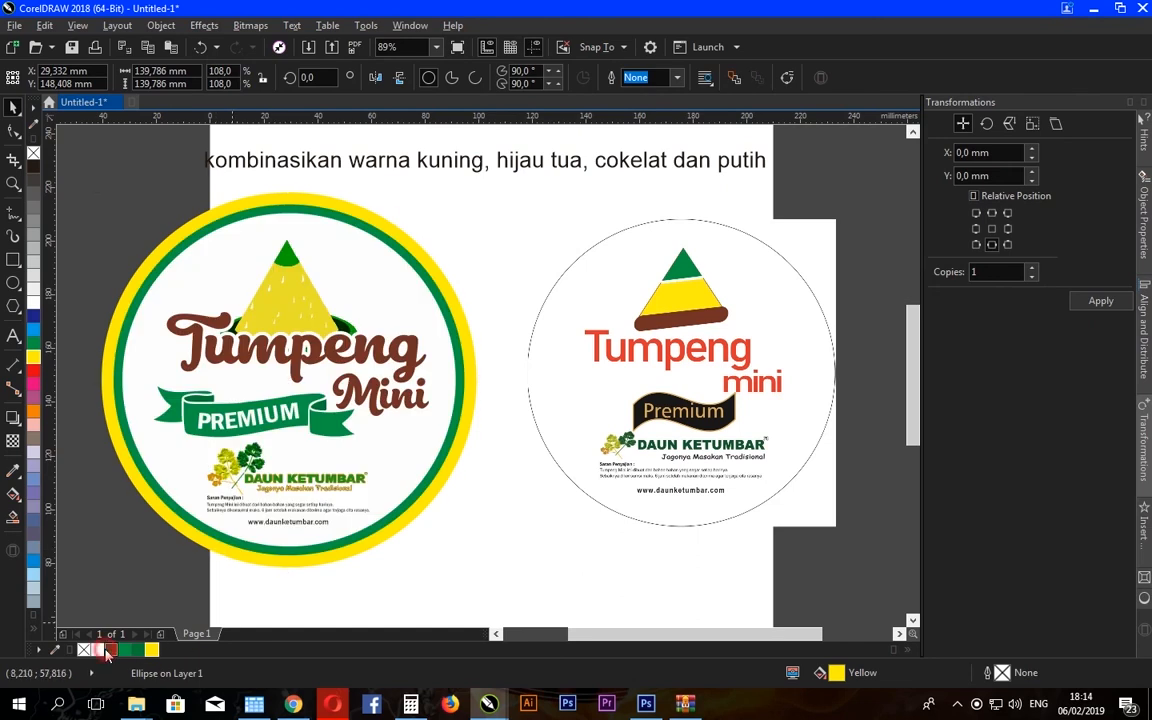
pyautogui.rightClick(107, 650)
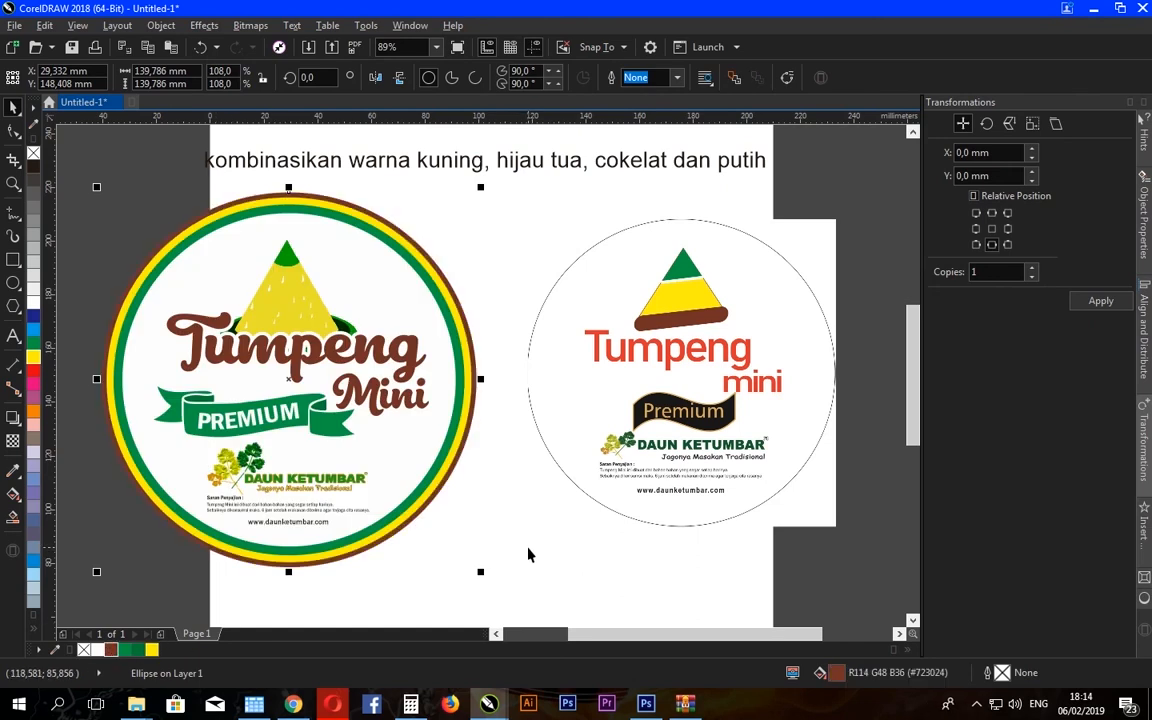
pyautogui.moveTo(481, 571); pyautogui.dragTo(458, 553)
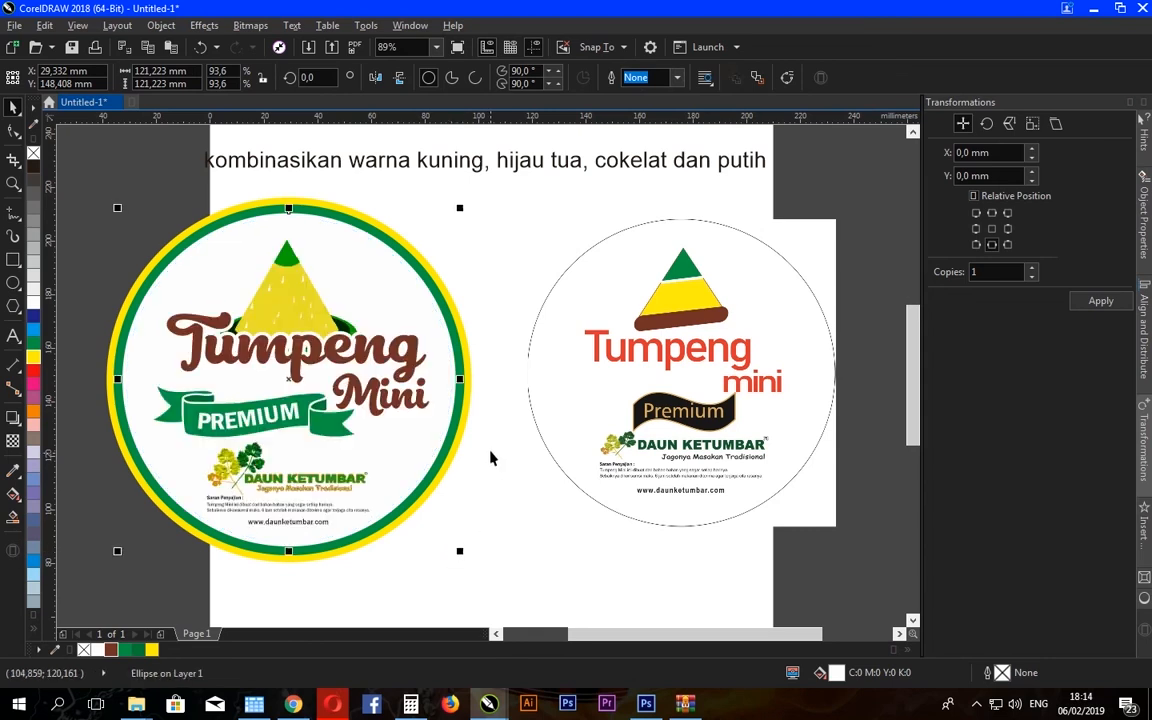
# - Enlarge the yellow and green circles around the white center to widen the label's border
pyautogui.click(456, 308)
pyautogui.moveTo(477, 192); pyautogui.dragTo(486, 184)
pyautogui.click(397, 299)
pyautogui.click(397, 303)
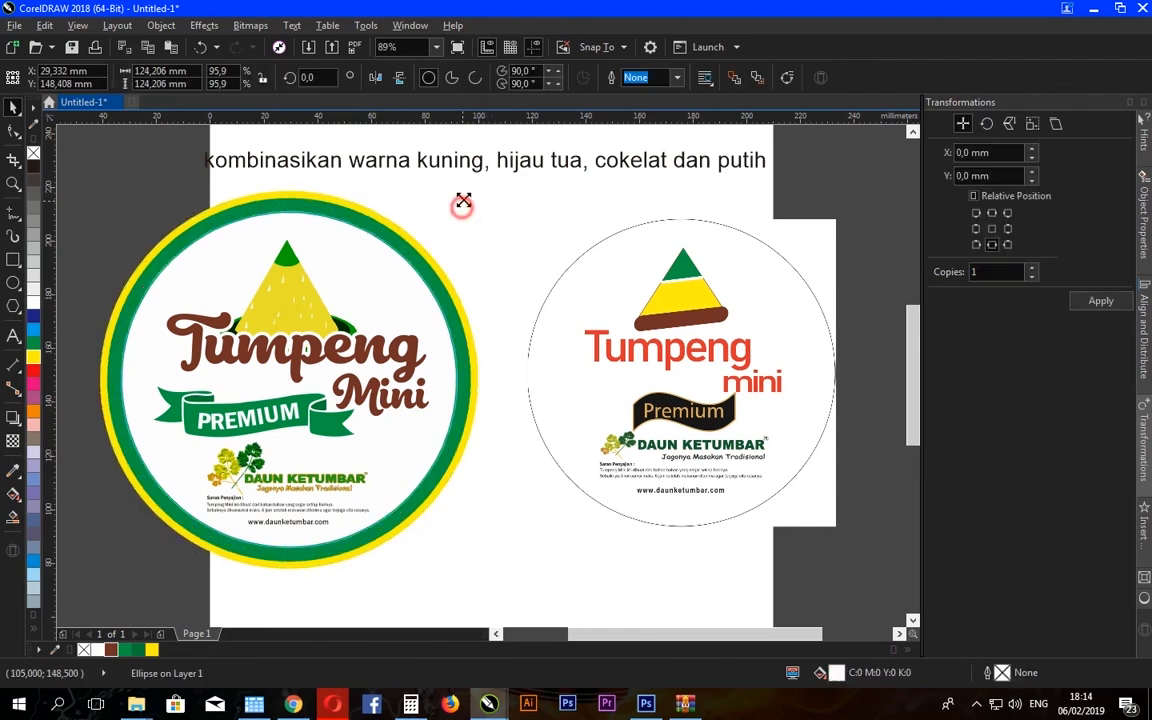
# - Try a brown-filled copy of the white circle, about 129 mm wide, as a ring between the white and green circles
pyautogui.hotkey('shift', 'pageup')
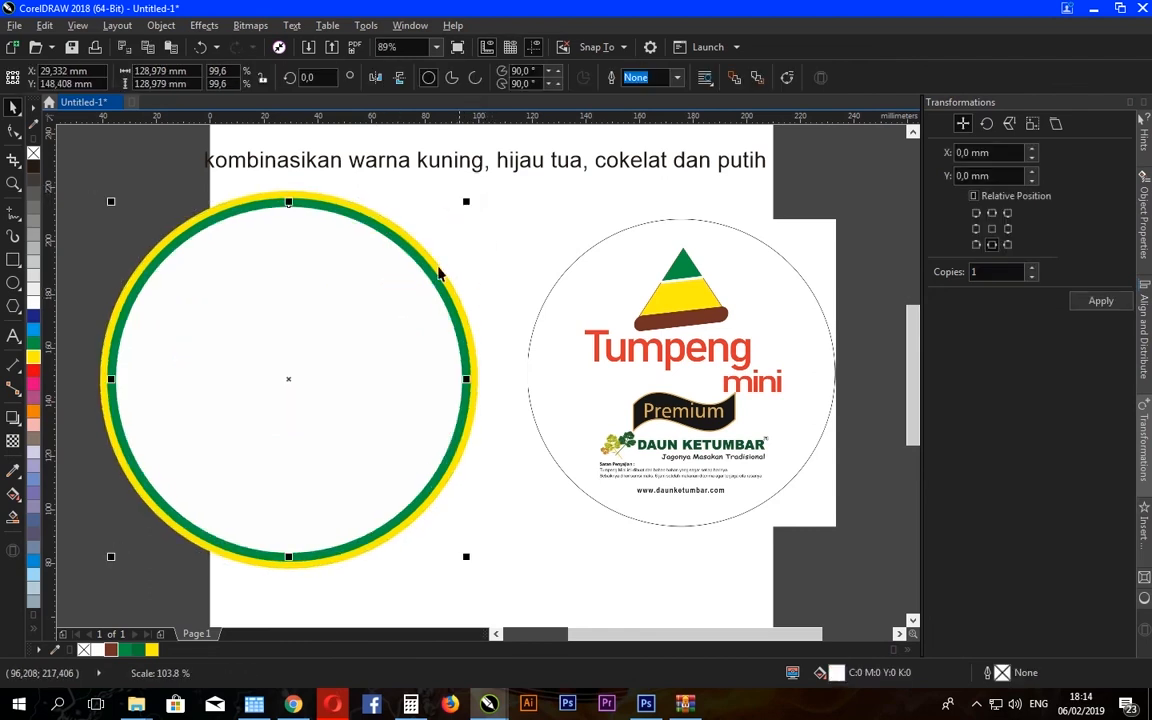
pyautogui.click(111, 650)
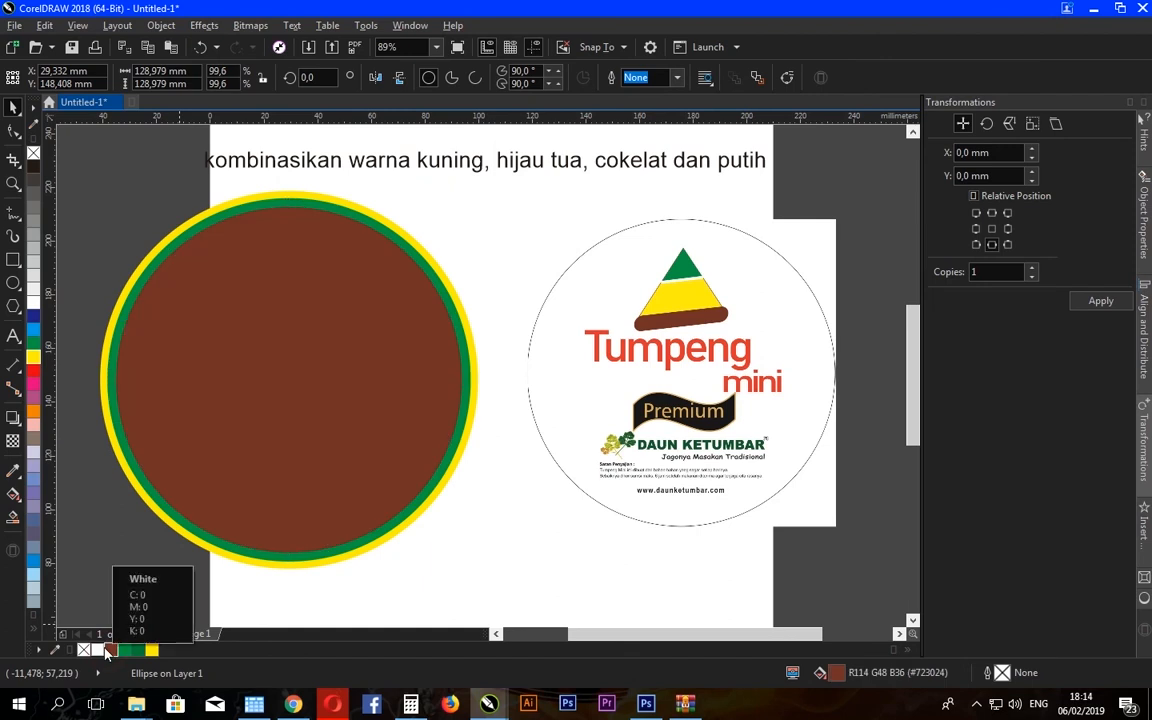
pyautogui.hotkey('shift', 'pagedown')
pyautogui.hotkey('ctrl', 'pageup')
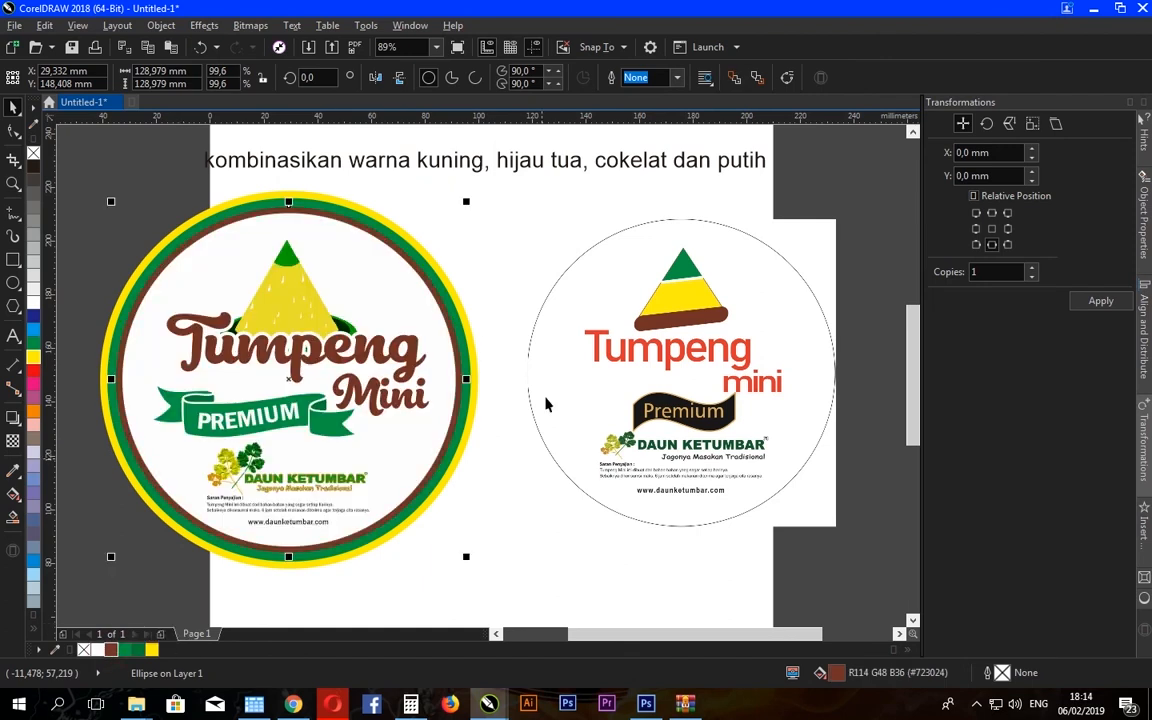
# - Readjust the green circle's size and scale the yellow circle to about 141 mm wide
pyautogui.moveTo(470, 204); pyautogui.dragTo(478, 196)
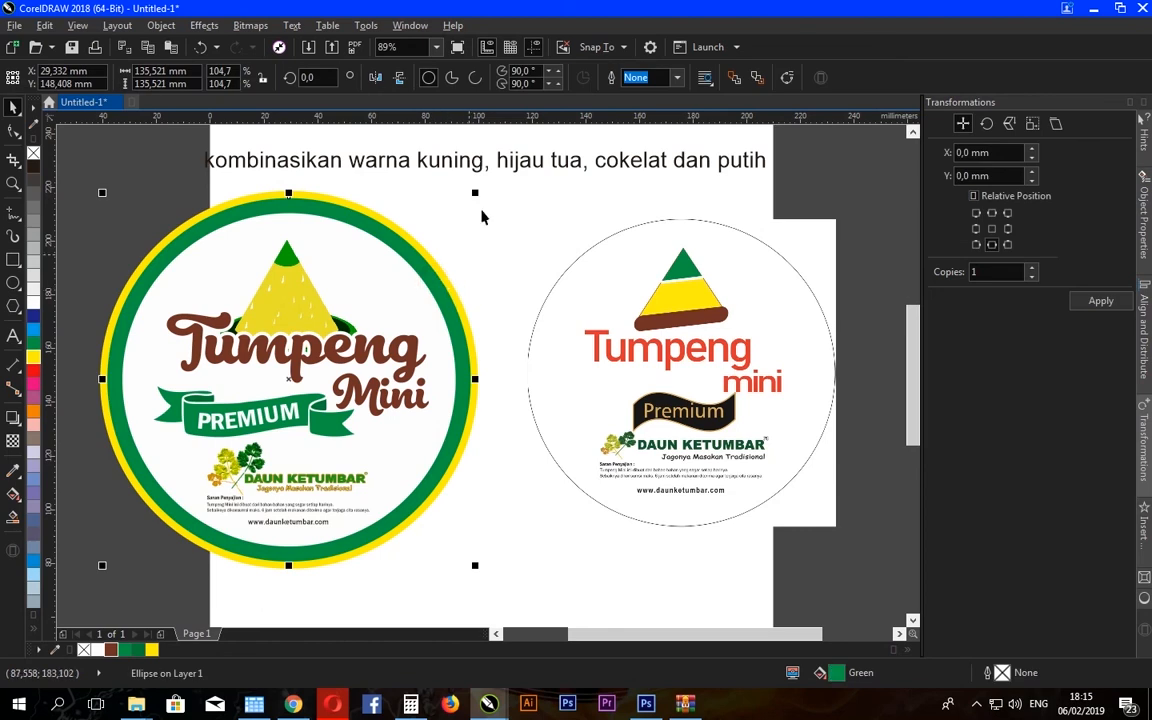
pyautogui.moveTo(476, 188)
pyautogui.mouseDown()
pyautogui.moveTo(478, 203)
pyautogui.moveTo(484, 185)
pyautogui.mouseUp()
pyautogui.click(467, 328)
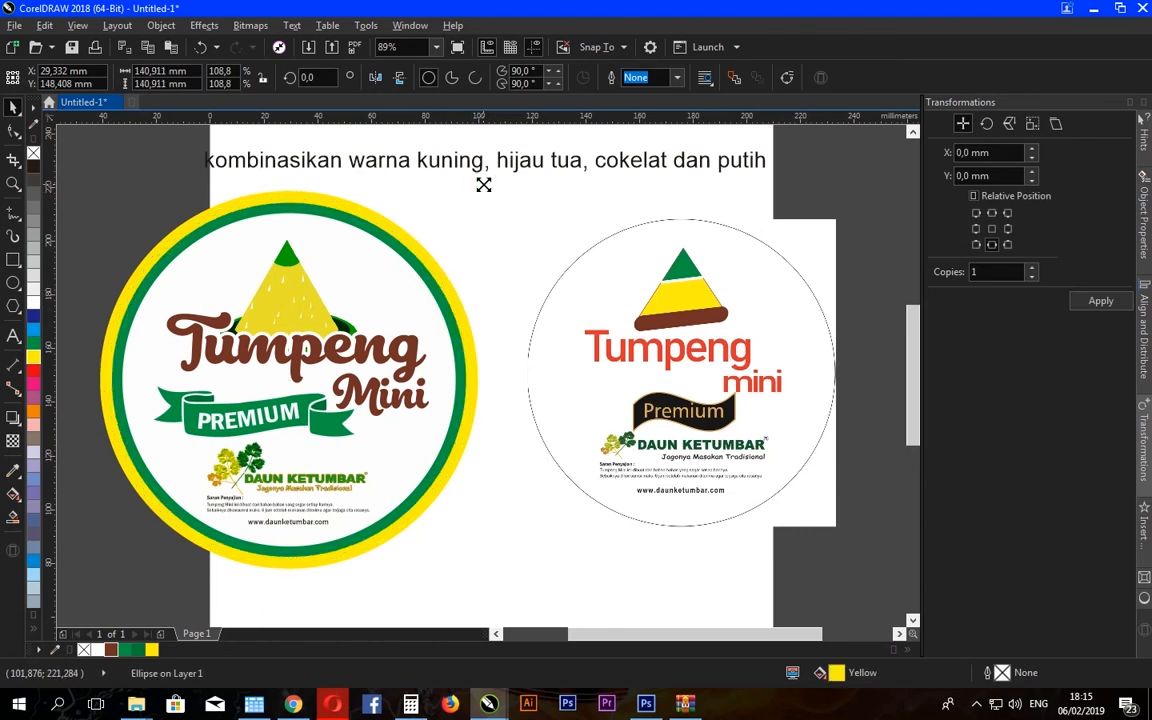
pyautogui.click(501, 362)
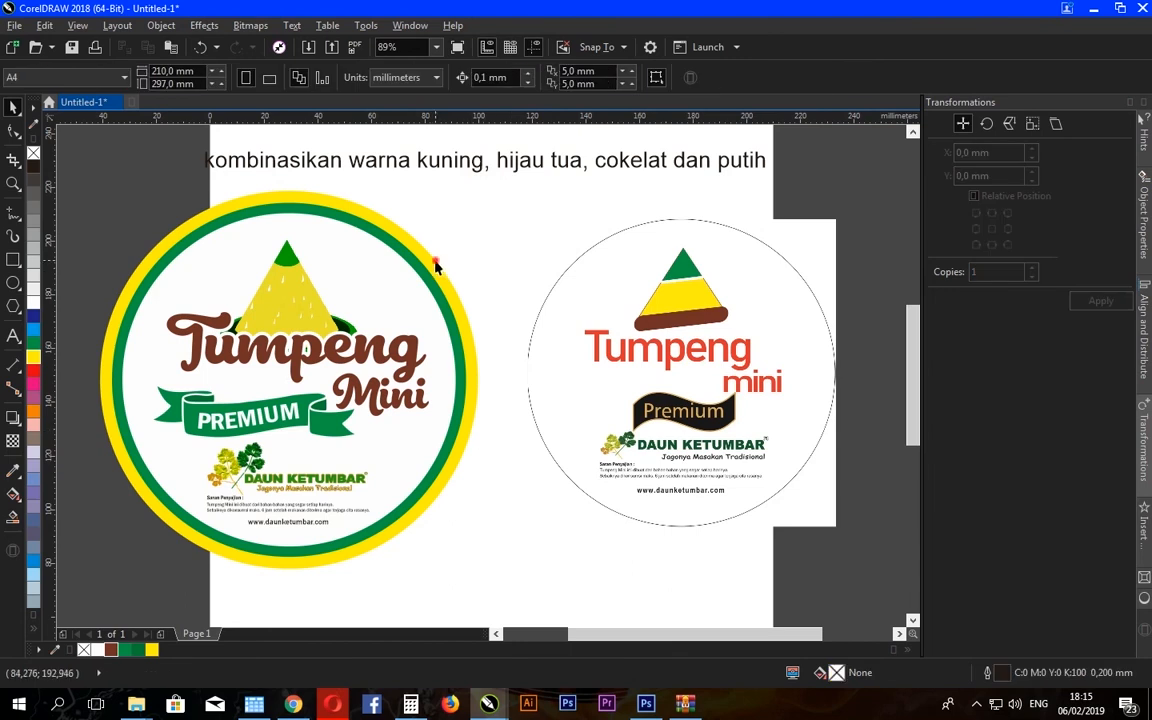
pyautogui.click(437, 265)
pyautogui.moveTo(483, 185)
pyautogui.mouseDown()
pyautogui.moveTo(472, 310)
pyautogui.moveTo(484, 186)
pyautogui.mouseUp()
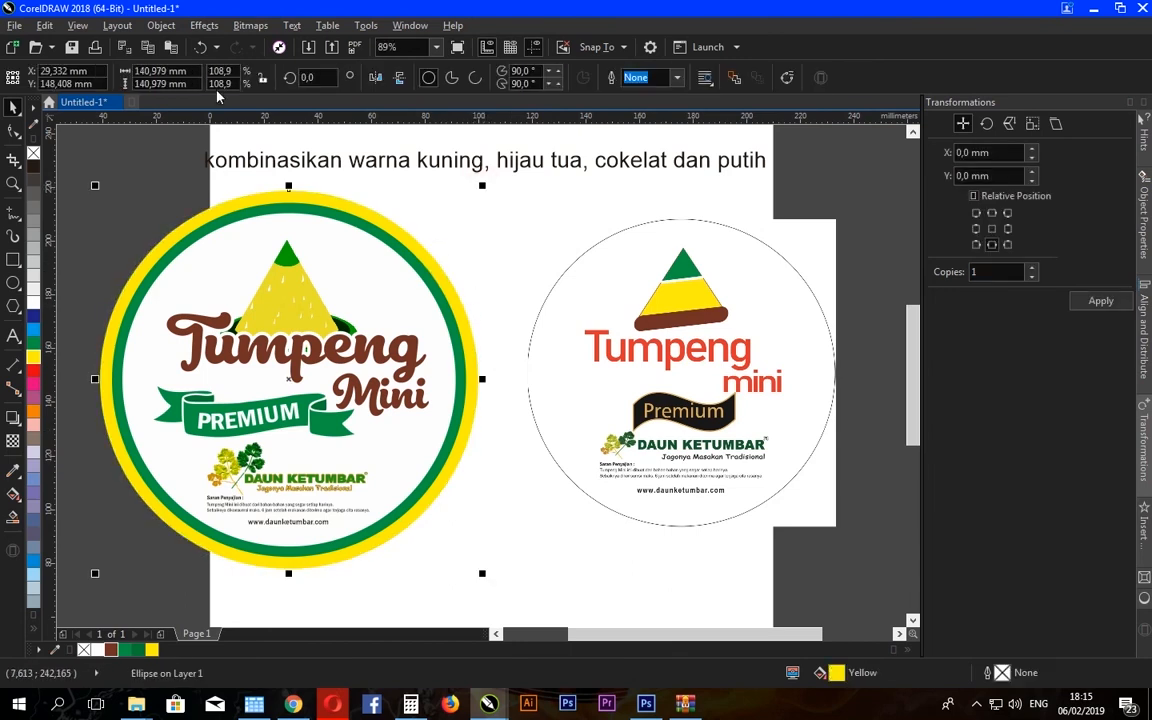
# - Set the yellow outer circle's width and height to 140 mm
pyautogui.click(194, 75)
pyautogui.write('140')
pyautogui.press('Return')
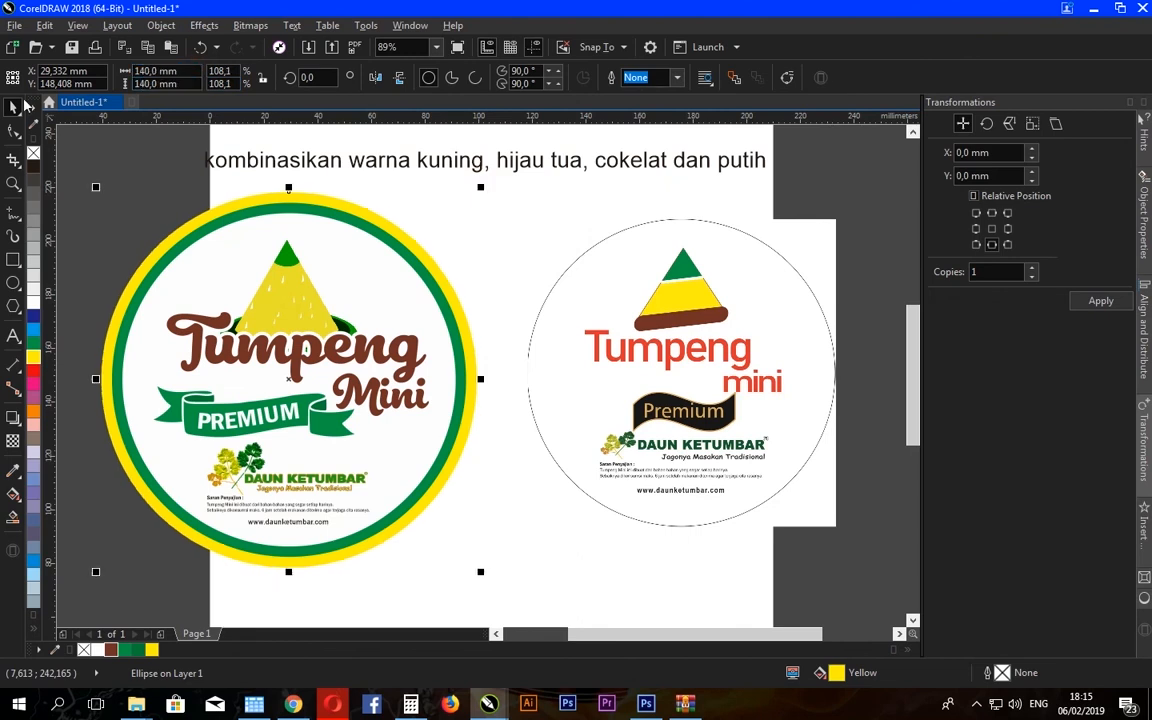
pyautogui.click(368, 240)
pyautogui.doubleClick(160, 71)
pyautogui.write('140')
pyautogui.press('Return')
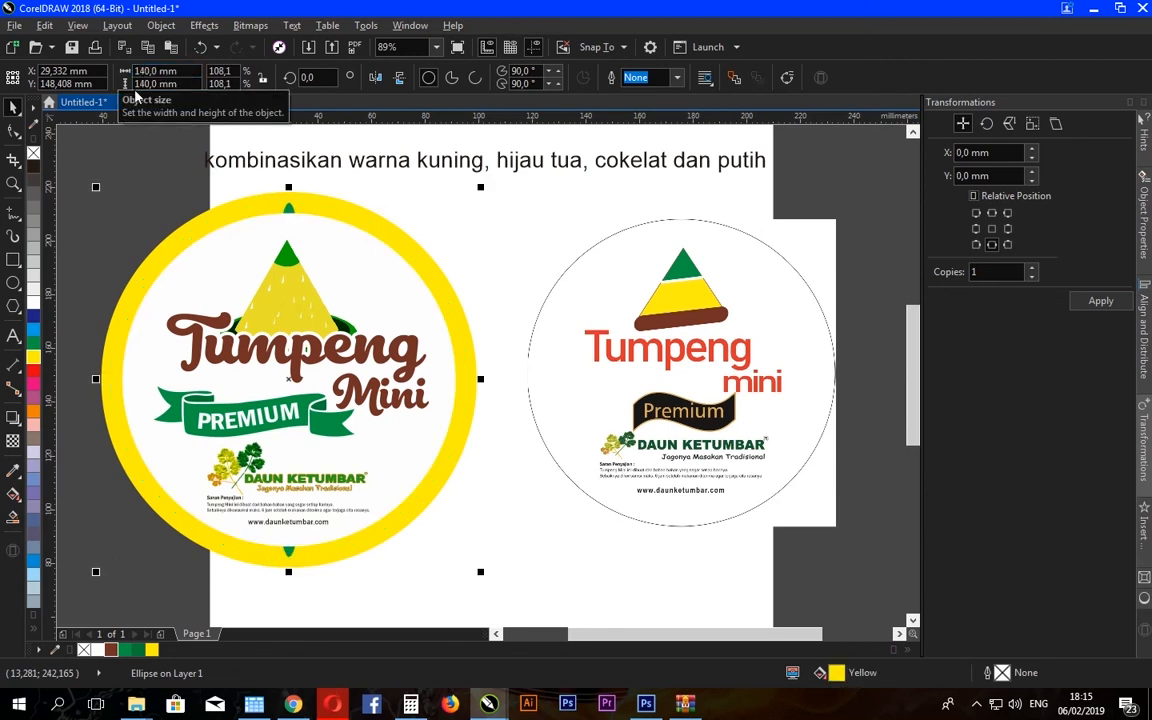
pyautogui.hotkey('ctrl', 'z')
# - Set the green circle's width and height to 130 mm
pyautogui.doubleClick(187, 71)
pyautogui.write('130')
pyautogui.doubleClick(138, 83)
pyautogui.write('130')
pyautogui.press('Return')
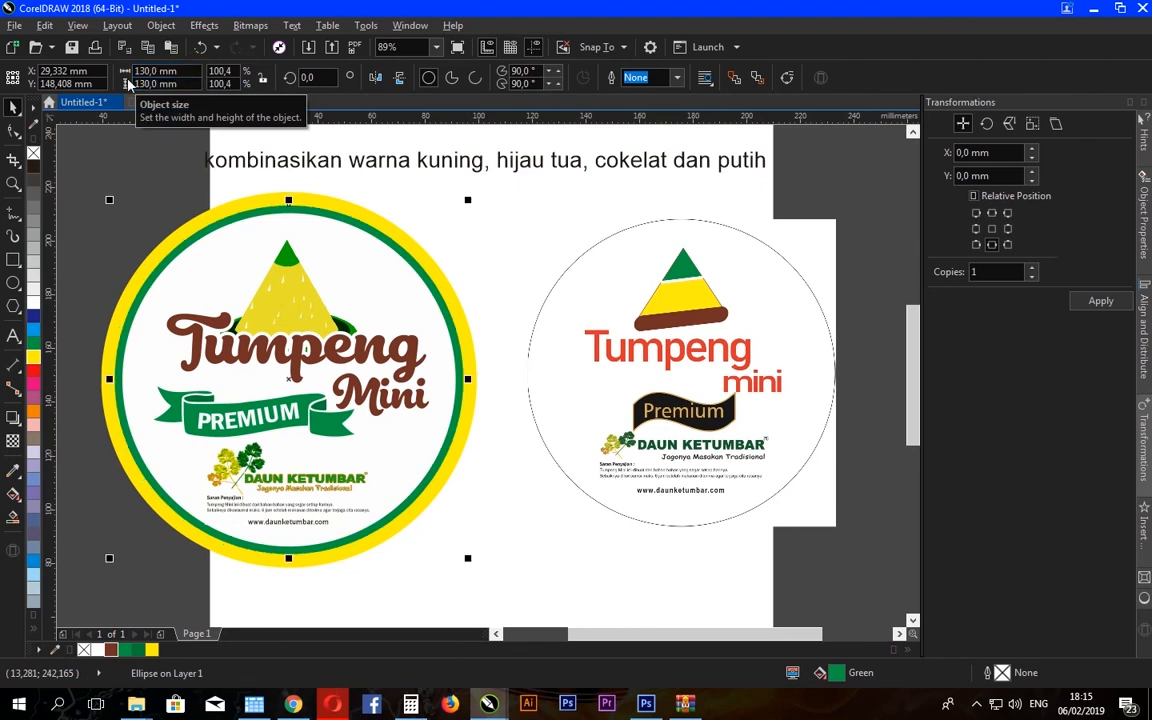
# - Set the yellow outer circle's width and height to 135 mm
pyautogui.click(459, 313)
pyautogui.doubleClick(155, 71)
pyautogui.write('135')
pyautogui.press('Tab')
pyautogui.write('135')
pyautogui.press('Return')
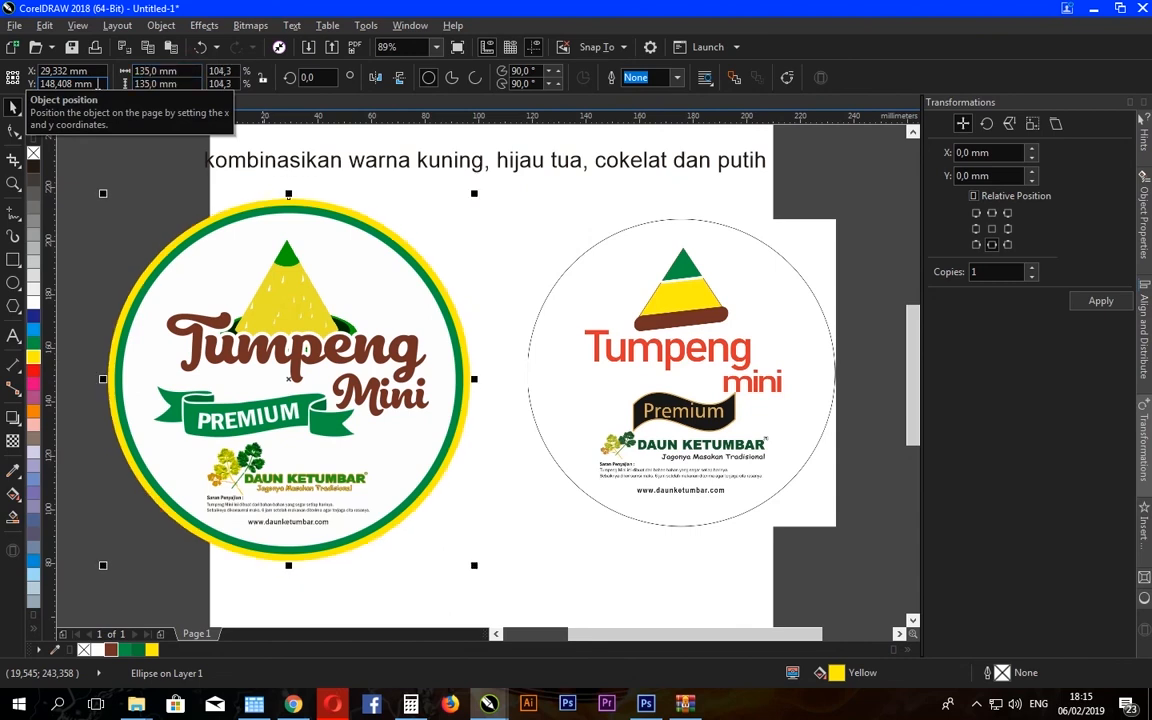
# - Set the white inner circle's width and height to 125 mm
pyautogui.click(332, 242)
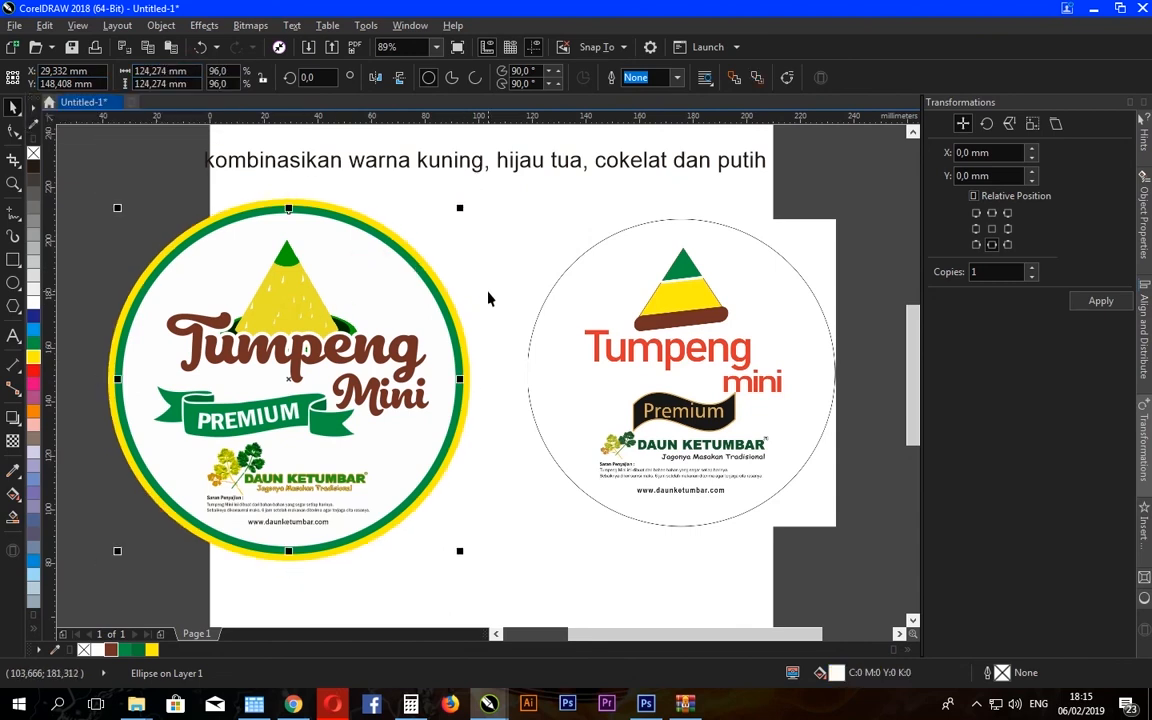
pyautogui.click(139, 73)
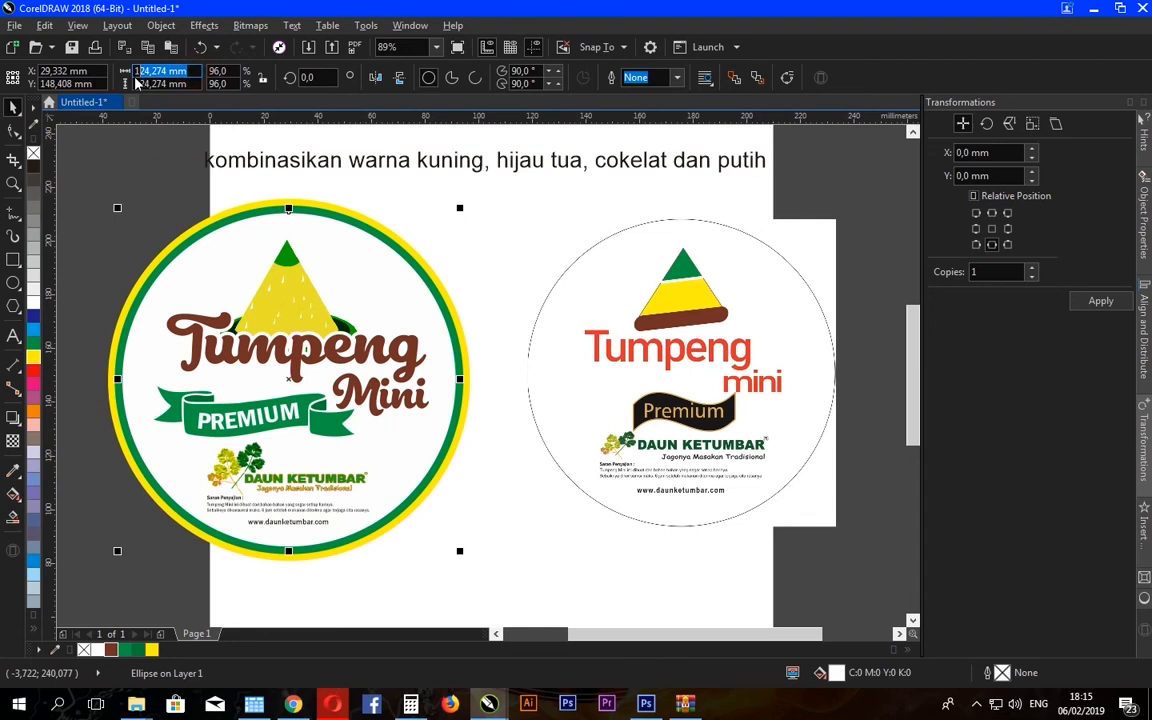
pyautogui.write('125')
pyautogui.press('Tab')
pyautogui.write('125')
pyautogui.press('Return')
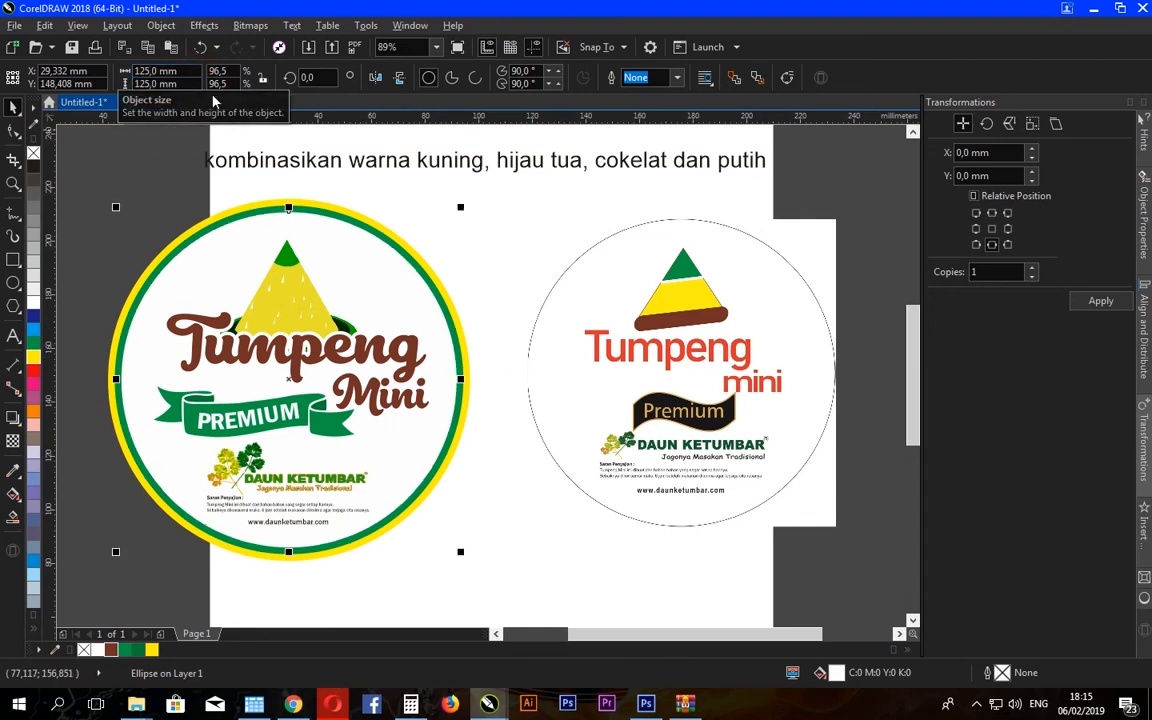
# - Reduce the white inner circle's width and height to 120 mm
pyautogui.press('BackSpace')
pyautogui.press('BackSpace')
pyautogui.press('BackSpace')
pyautogui.press('BackSpace')
pyautogui.press('BackSpace')
pyautogui.press('BackSpace')
pyautogui.press('BackSpace')
pyautogui.press('BackSpace')
pyautogui.write('120')
pyautogui.press('Tab')
pyautogui.press('Return')
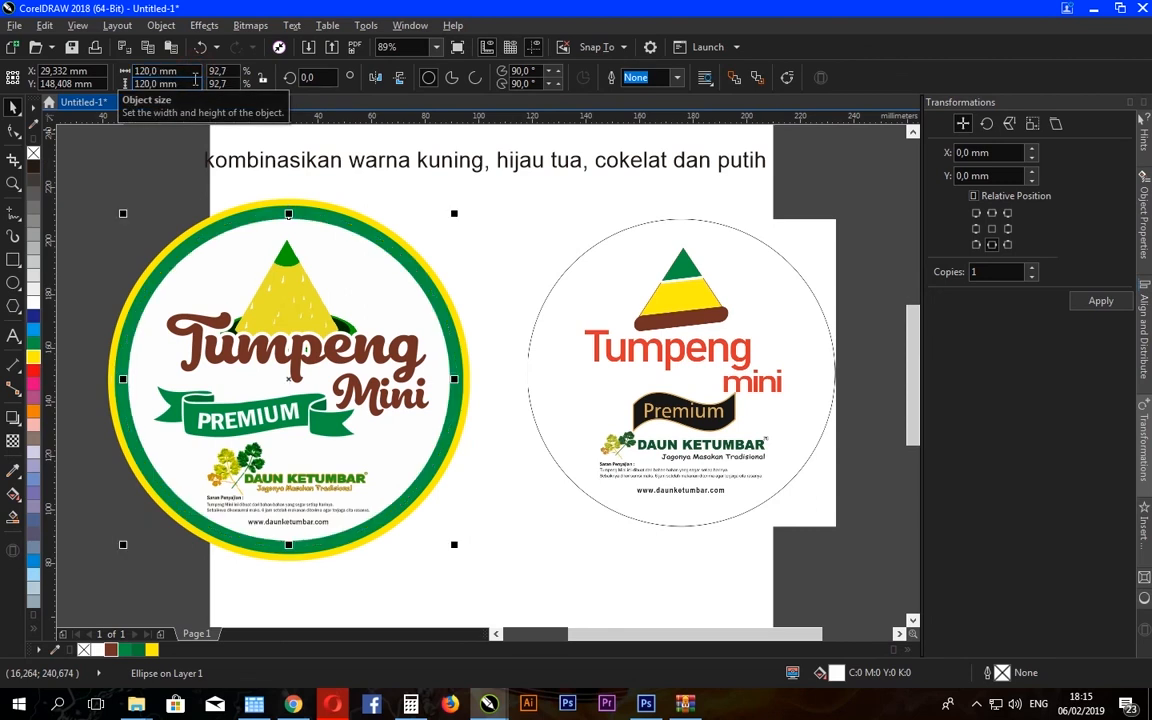
pyautogui.click(504, 267)
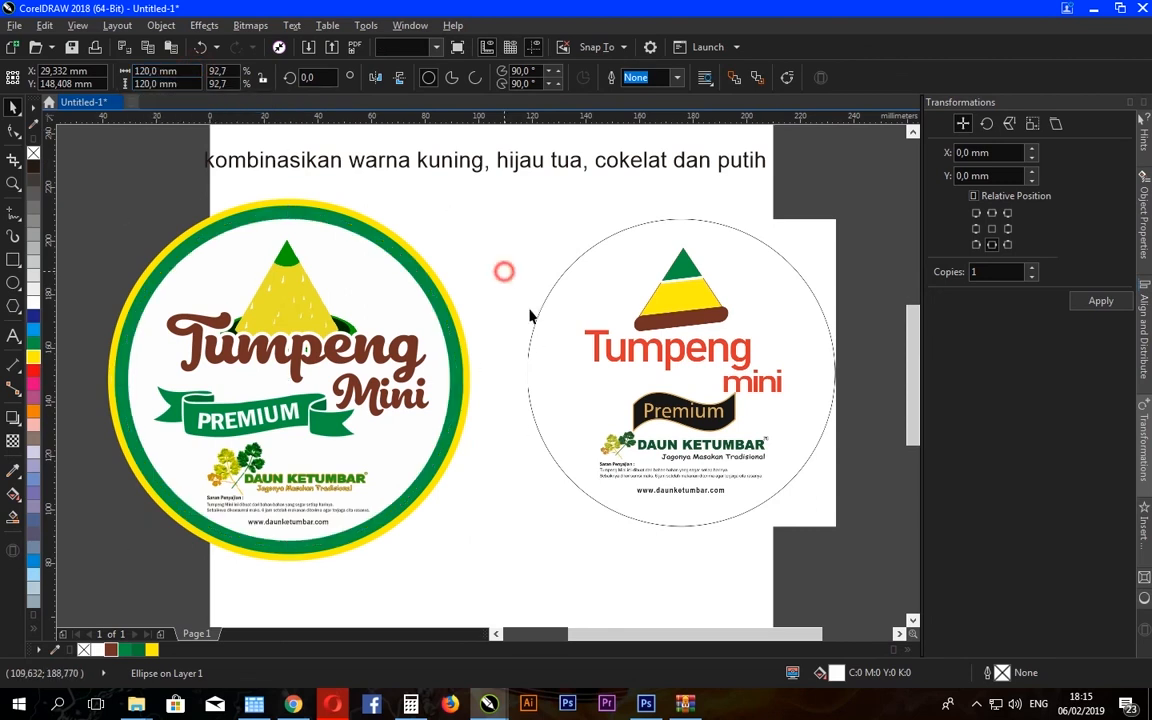
# - Select the green circle behind the white center
pyautogui.click(428, 289)
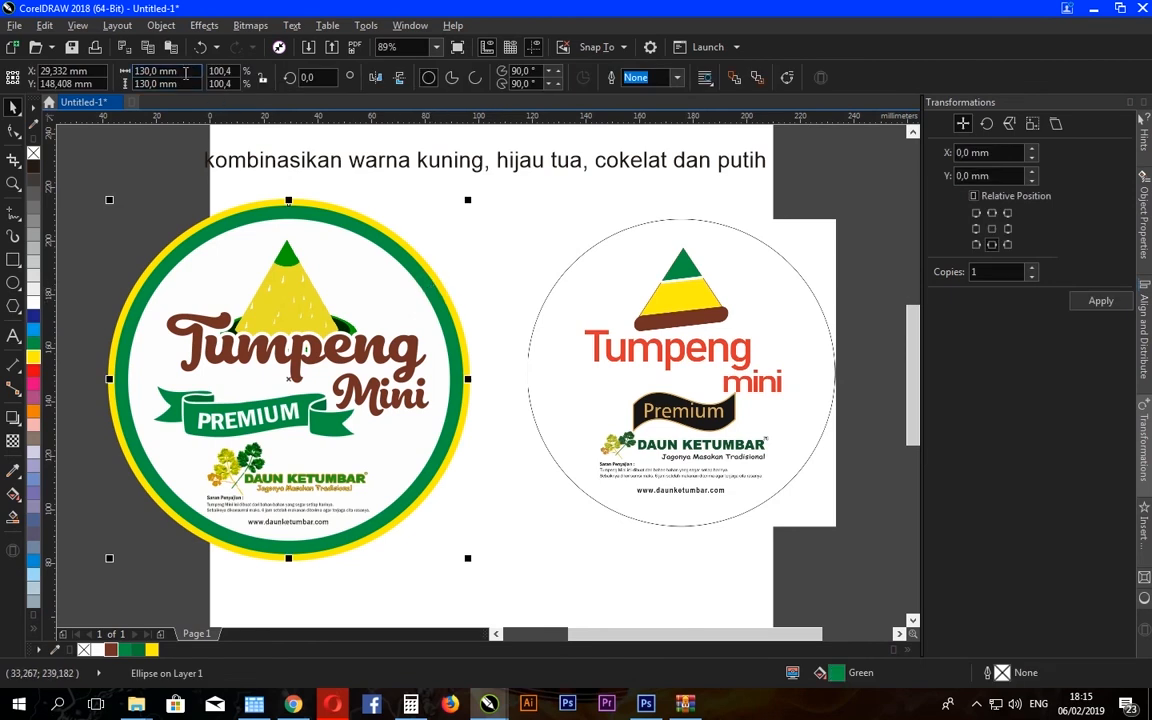